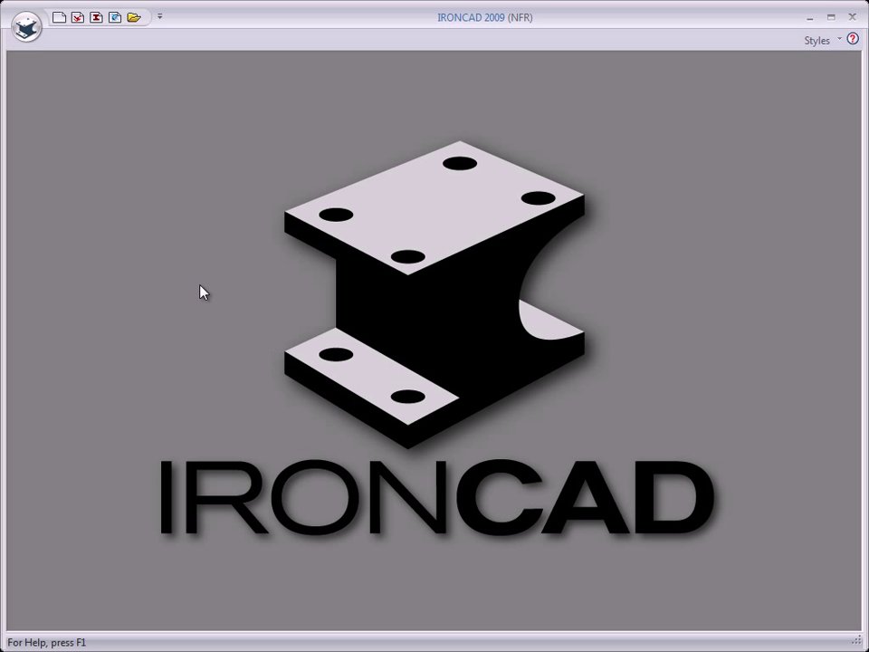
# Step: Create a new drawing from the ISO A4 template
pyautogui.click(59, 17)
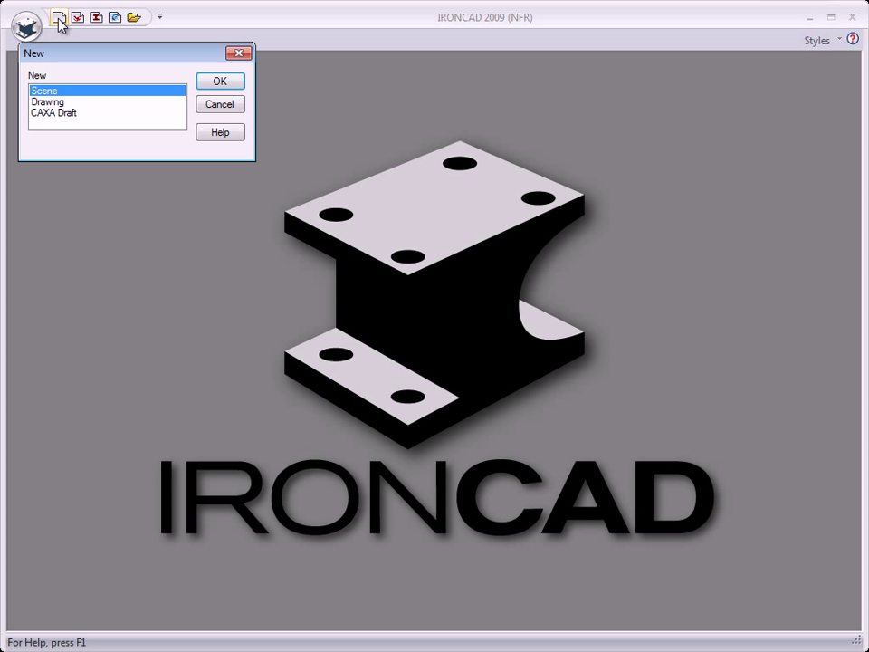
pyautogui.click(49, 105)
pyautogui.click(217, 83)
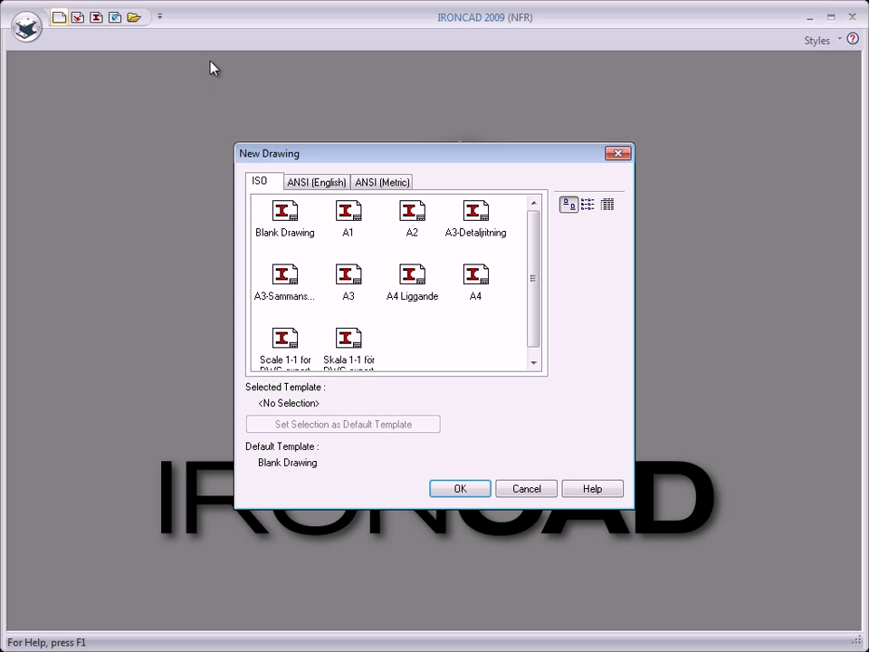
pyautogui.click(477, 281)
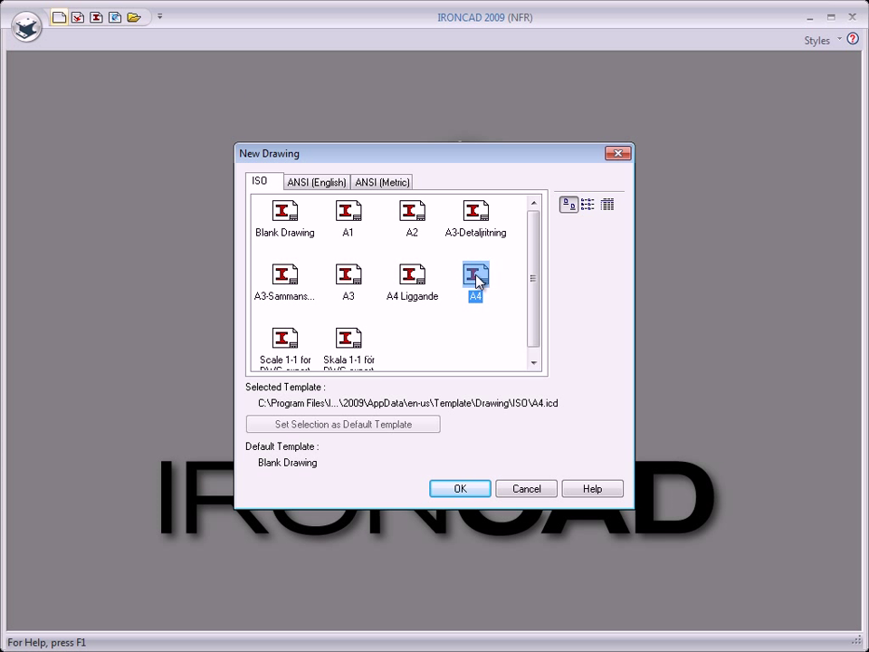
pyautogui.click(461, 488)
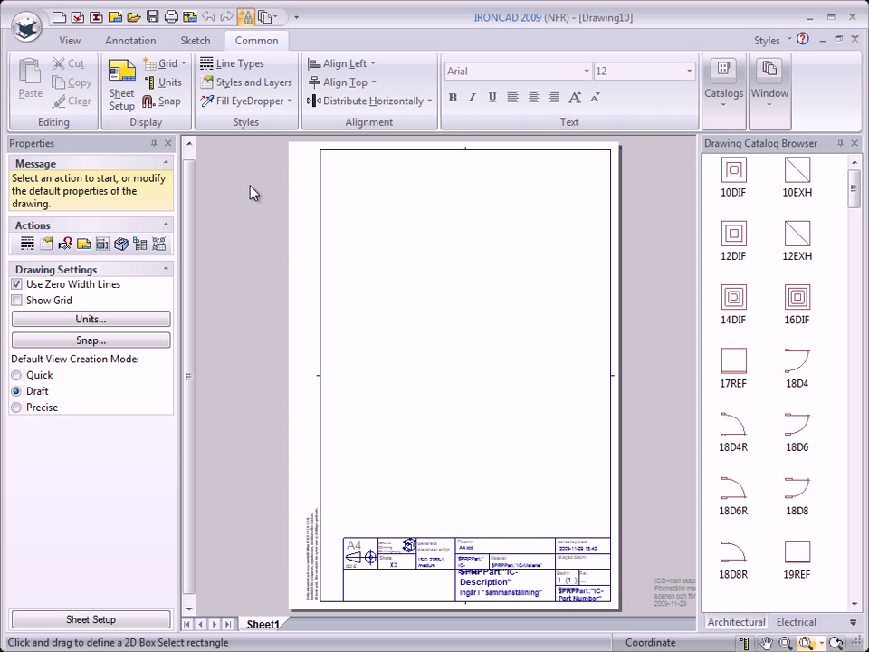
pyautogui.click(69, 42)
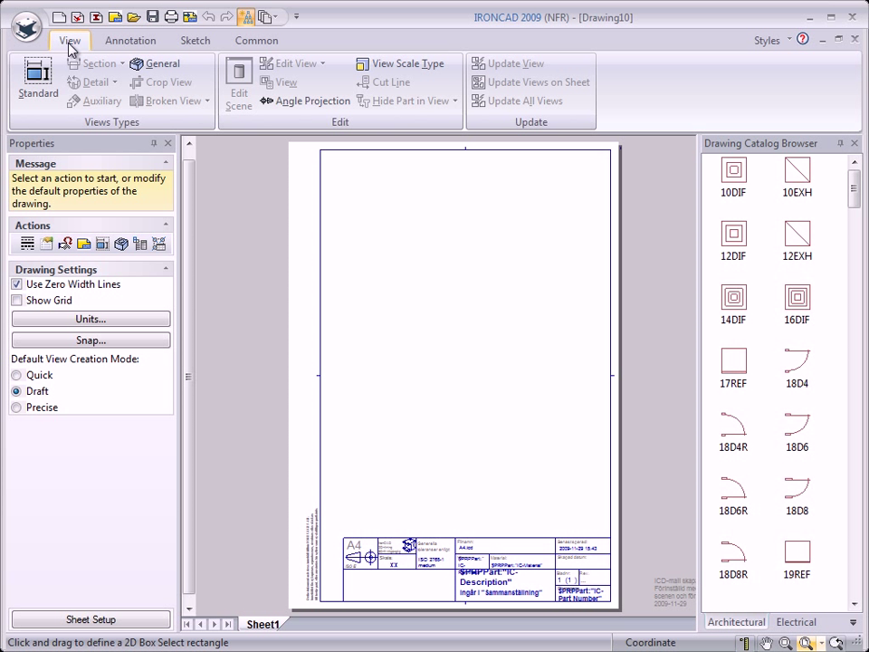
pyautogui.click(34, 77)
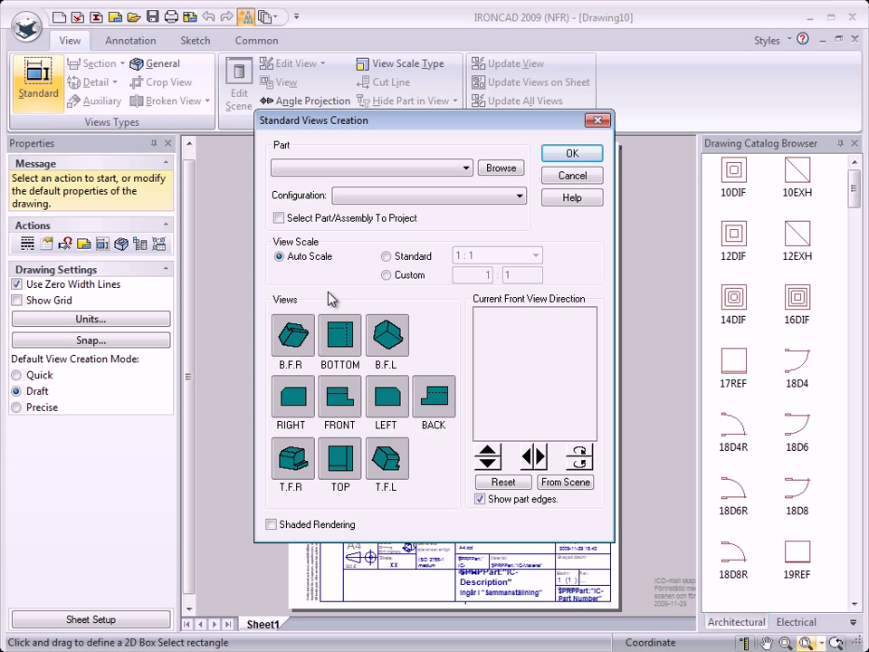
pyautogui.click(467, 168)
pyautogui.click(468, 169)
pyautogui.click(500, 169)
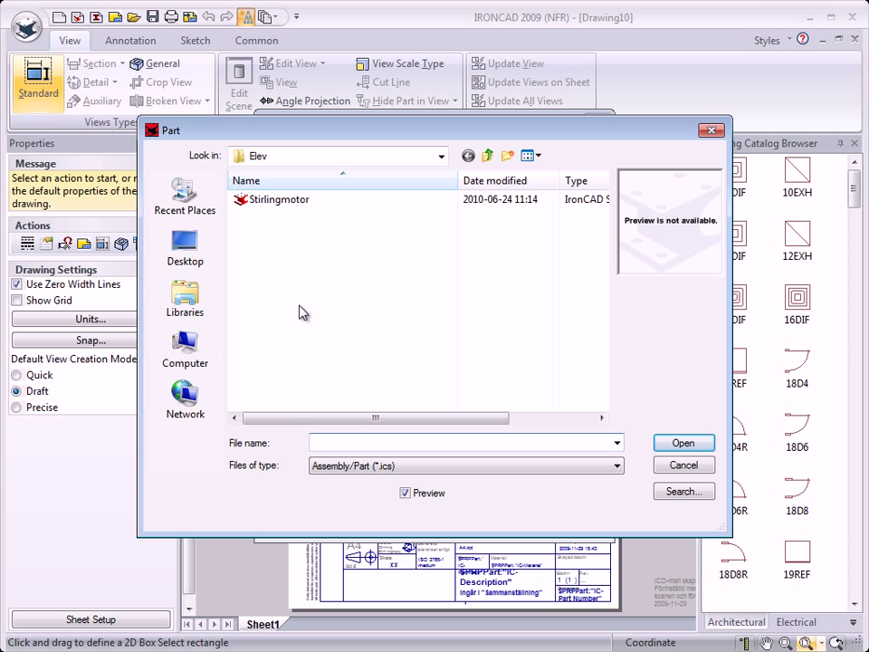
pyautogui.click(682, 466)
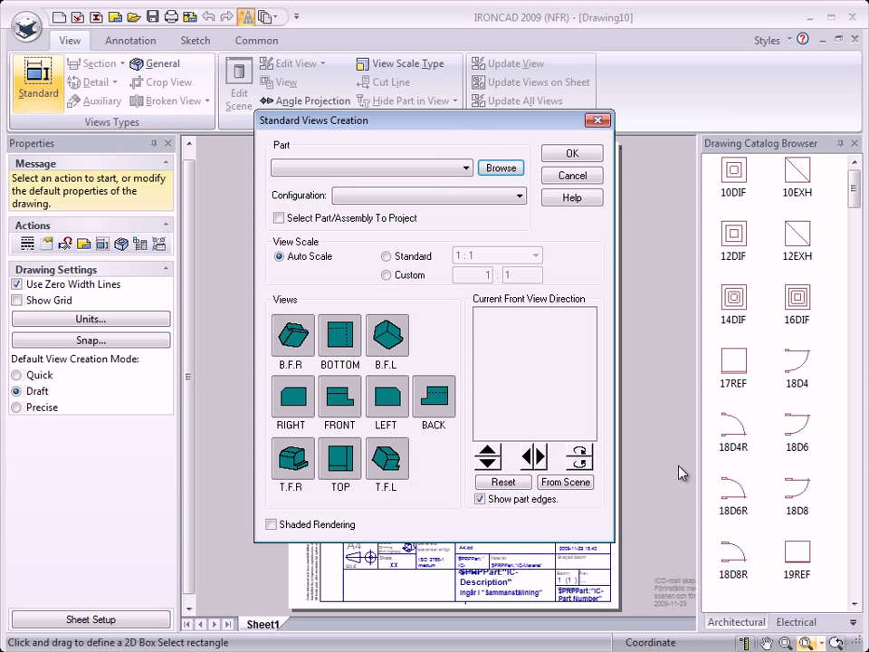
pyautogui.click(573, 177)
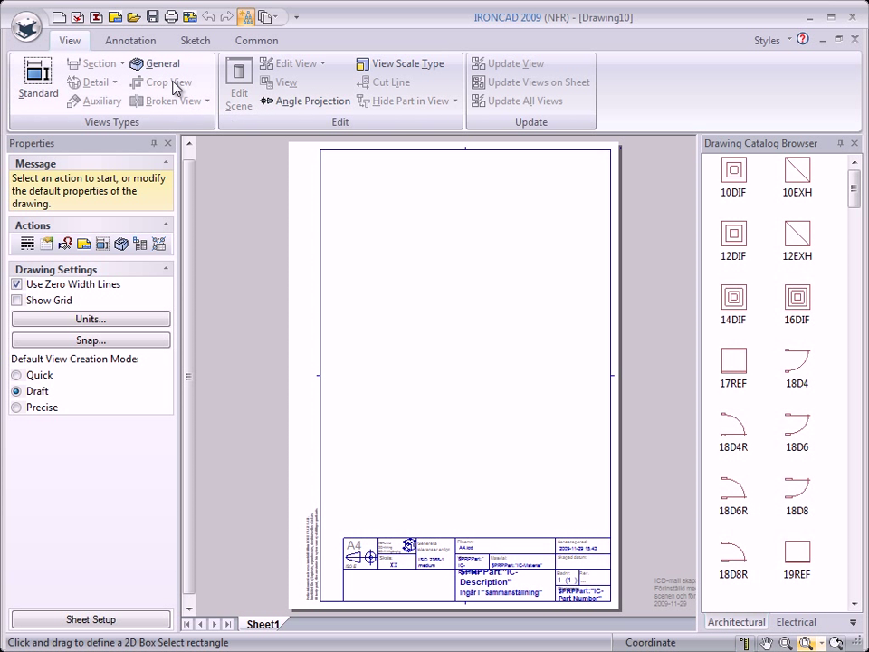
# Step: Open the Stirlingmotor scene file from the Elev folder
pyautogui.click(134, 17)
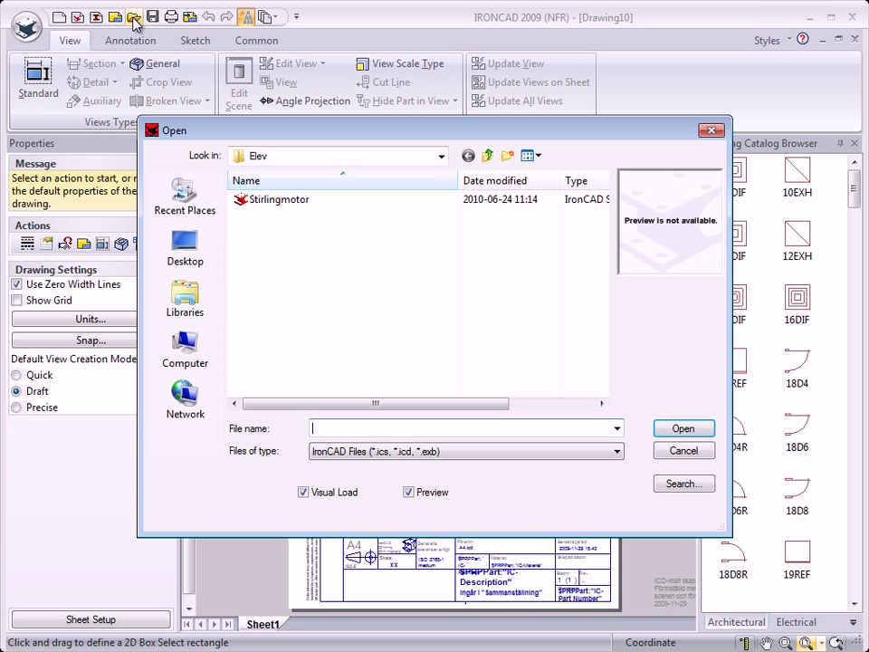
pyautogui.click(242, 204)
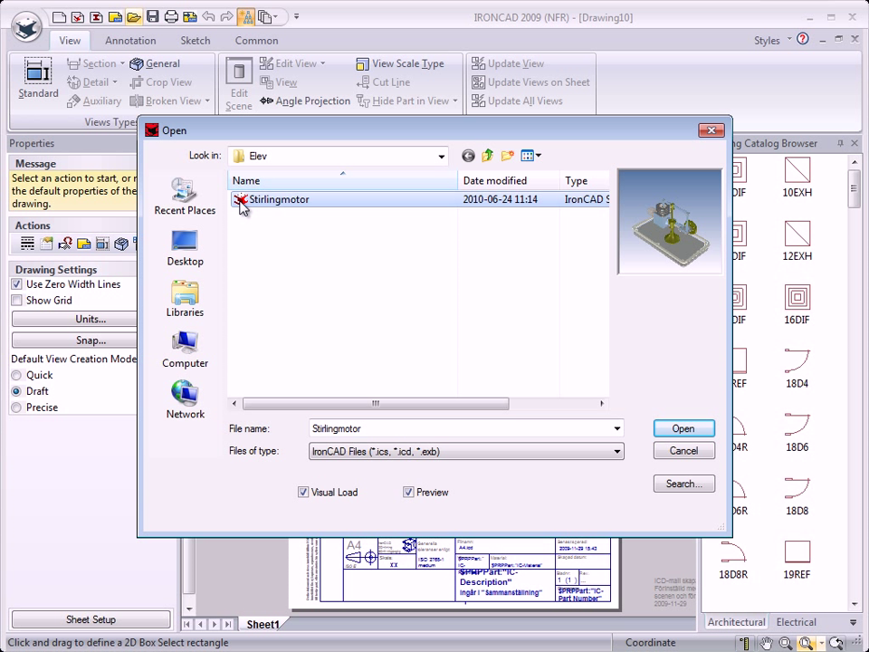
pyautogui.click(682, 428)
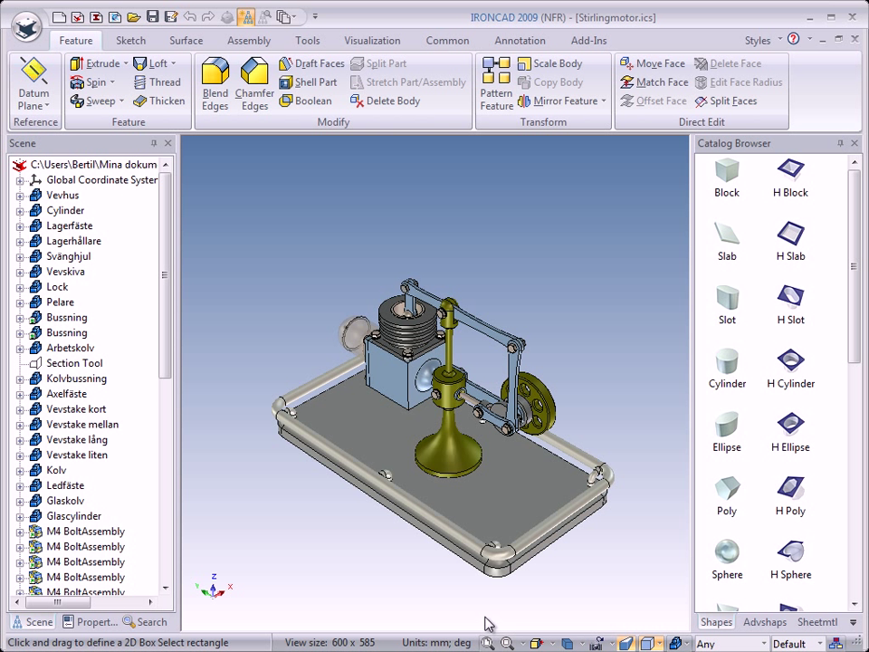
# Step: Save the engine's Cylinder part as an external file named Cylinder in the Elev folder, linked to the current scene
pyautogui.click(409, 335)
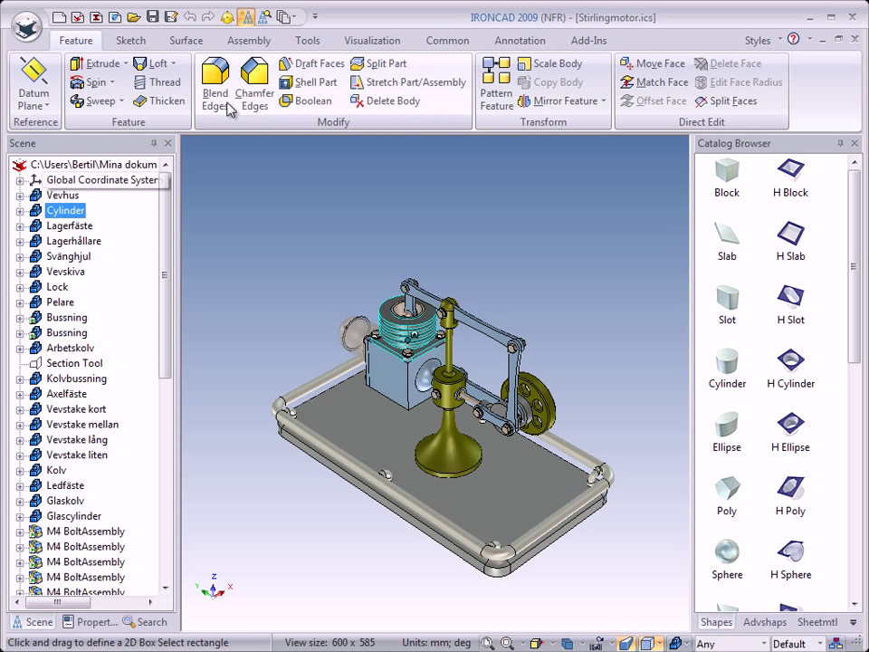
pyautogui.click(248, 43)
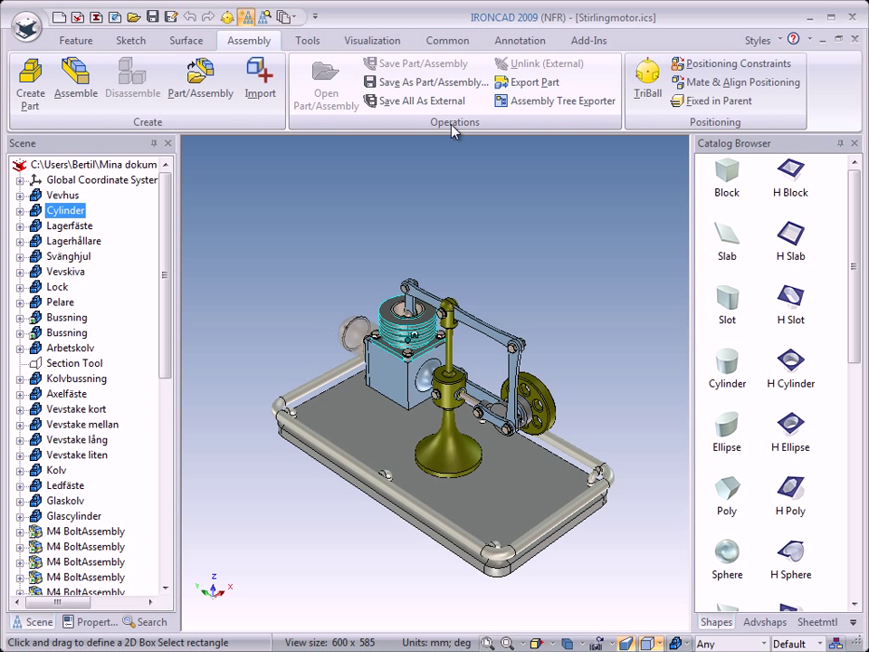
pyautogui.click(391, 86)
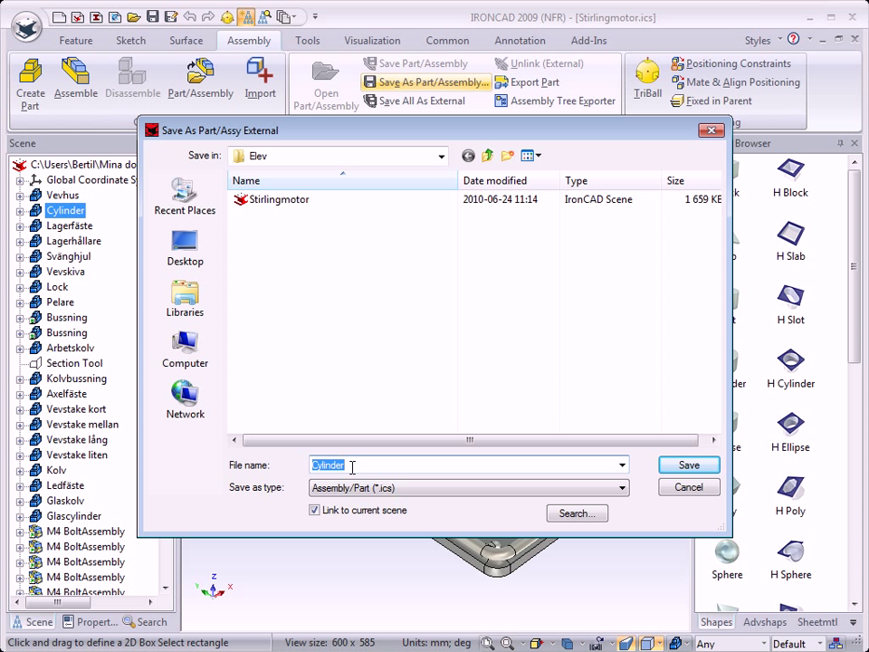
pyautogui.click(686, 466)
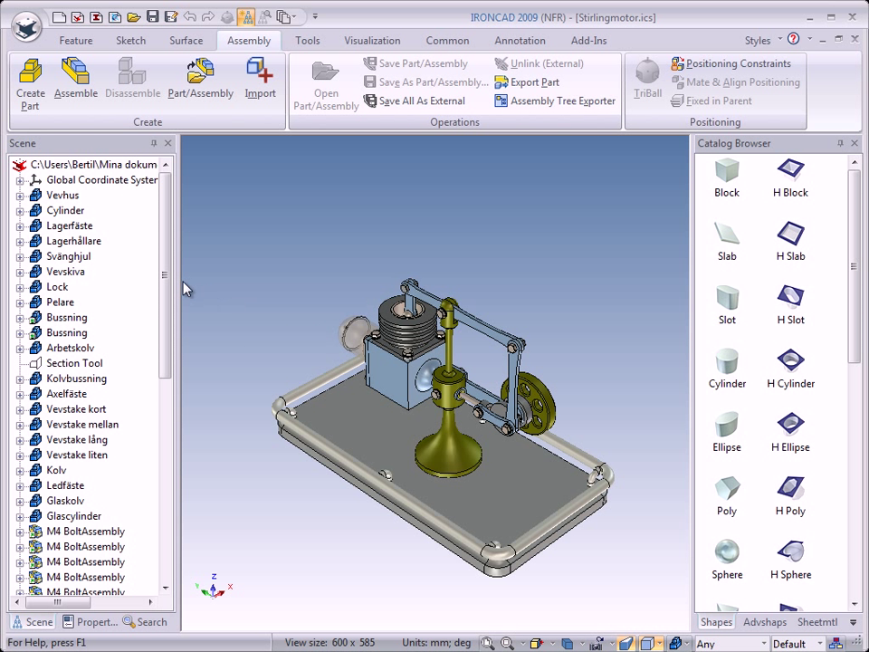
# Step: Examine the Cylinder part's external file link in the scene tree
pyautogui.click(19, 210)
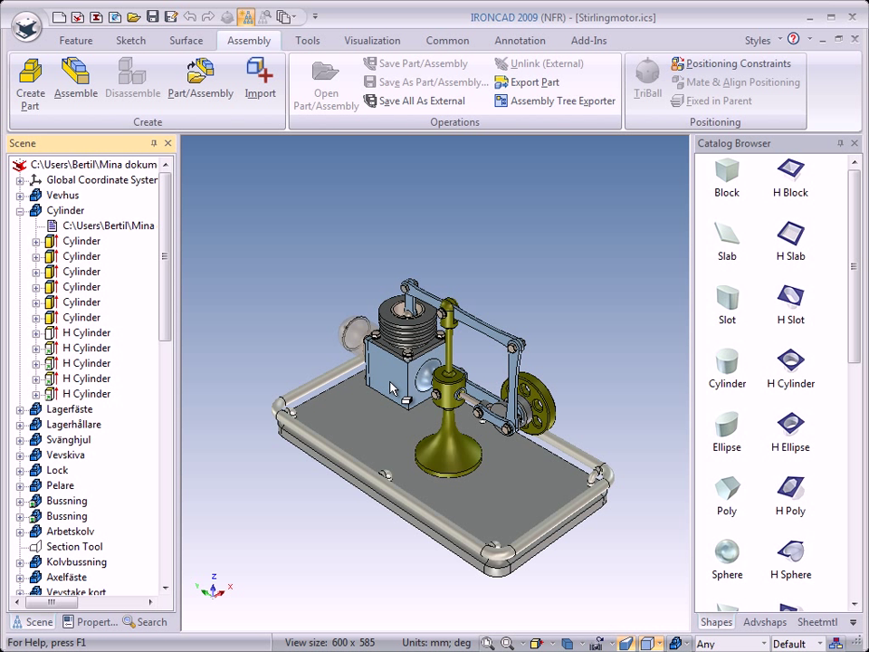
pyautogui.click(401, 335)
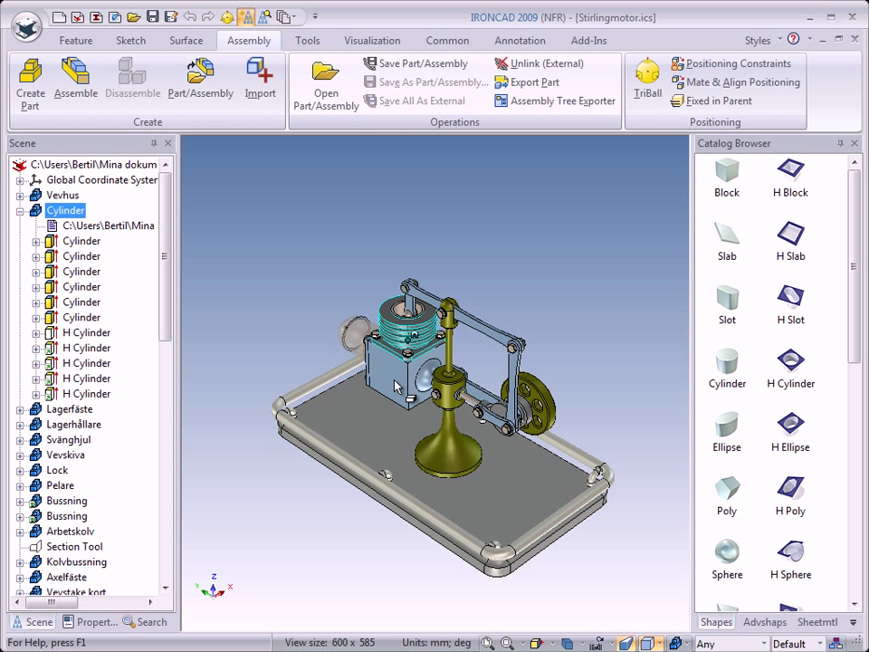
pyautogui.click(20, 211)
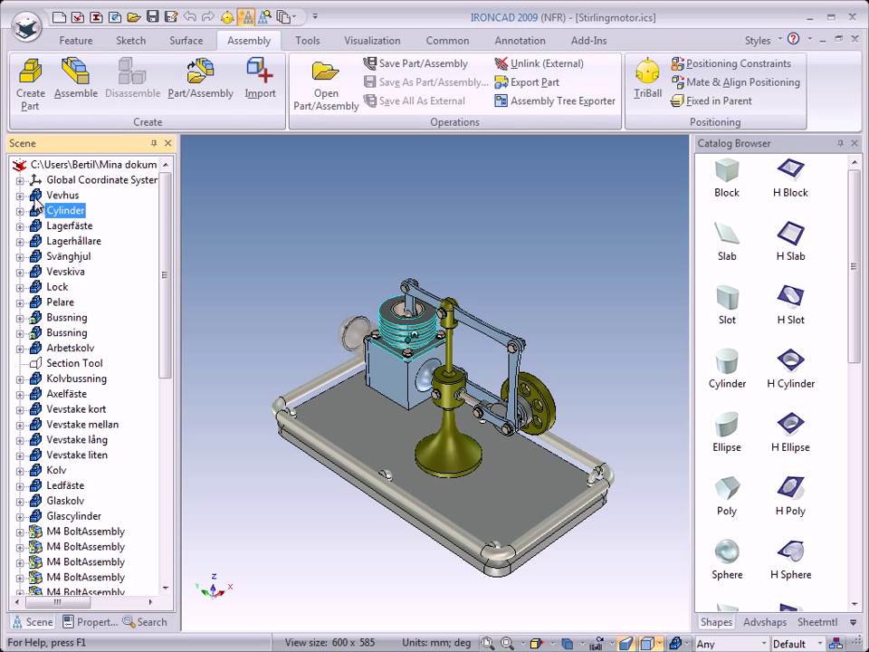
pyautogui.click(37, 194)
pyautogui.click(37, 226)
pyautogui.click(36, 241)
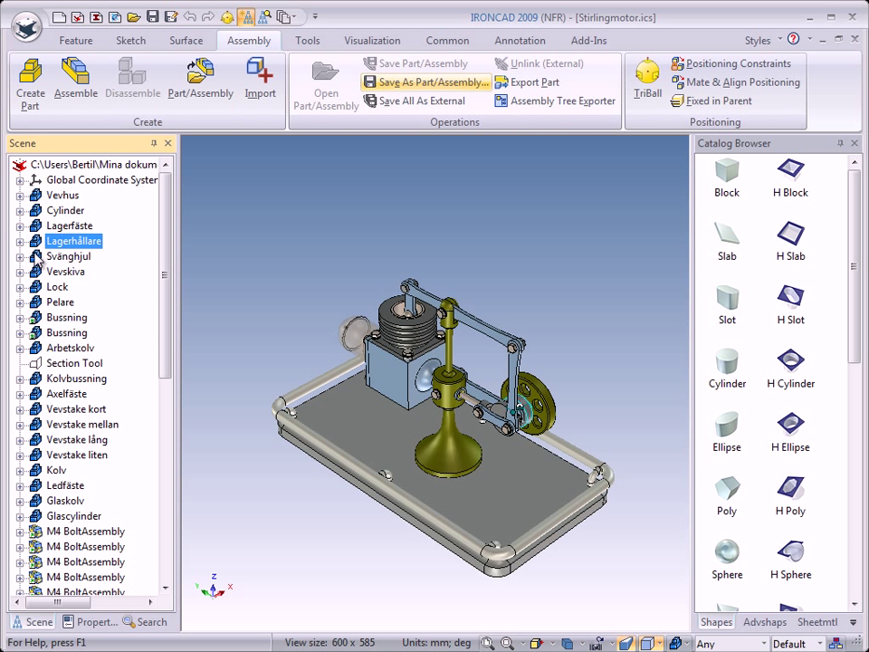
pyautogui.click(38, 256)
pyautogui.click(38, 272)
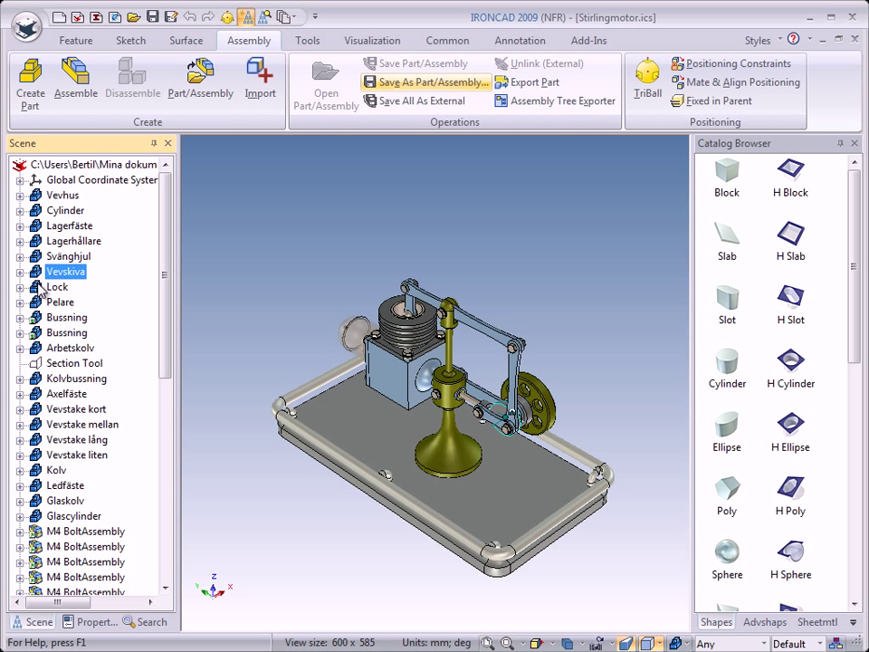
# Step: Save the Vevhus, Lagerfäste, Lagerhållare and Svänghjul parts together as external files in the Elev folder
pyautogui.click(40, 197)
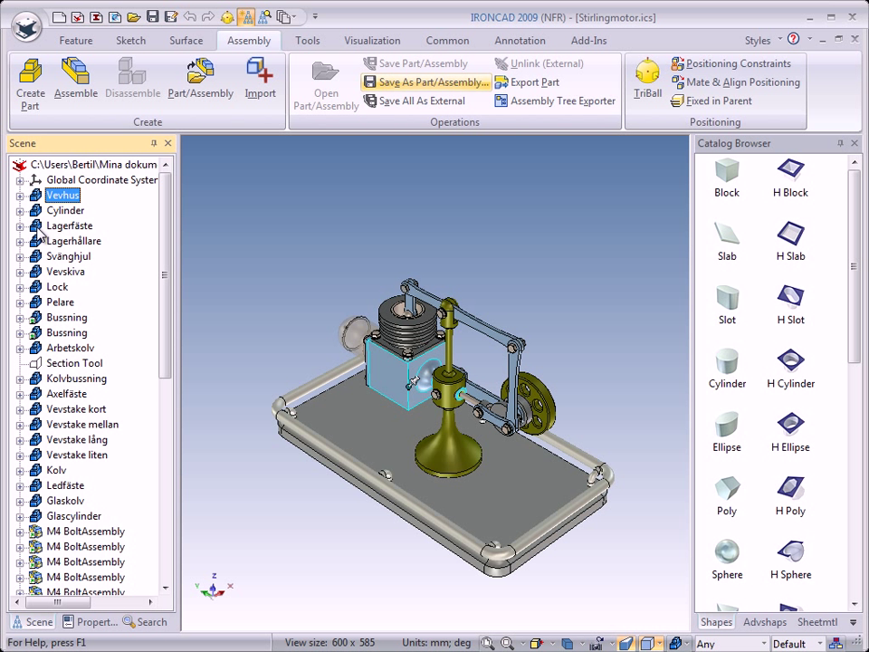
pyautogui.keyDown('ctrl'); pyautogui.click(40, 227); pyautogui.keyUp('ctrl')
pyautogui.keyDown('ctrl'); pyautogui.click(40, 241); pyautogui.keyUp('ctrl')
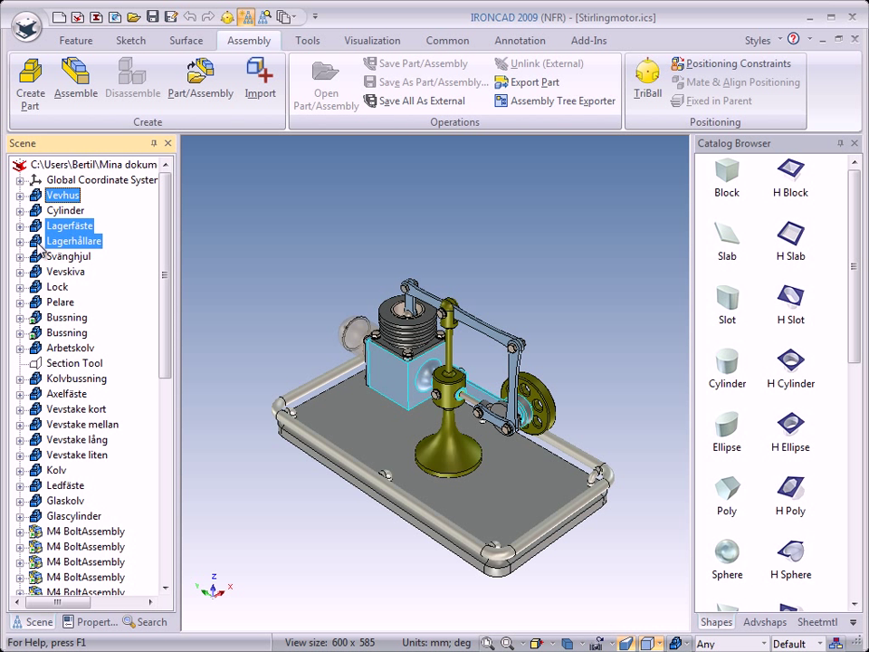
pyautogui.keyDown('ctrl'); pyautogui.click(40, 258); pyautogui.keyUp('ctrl')
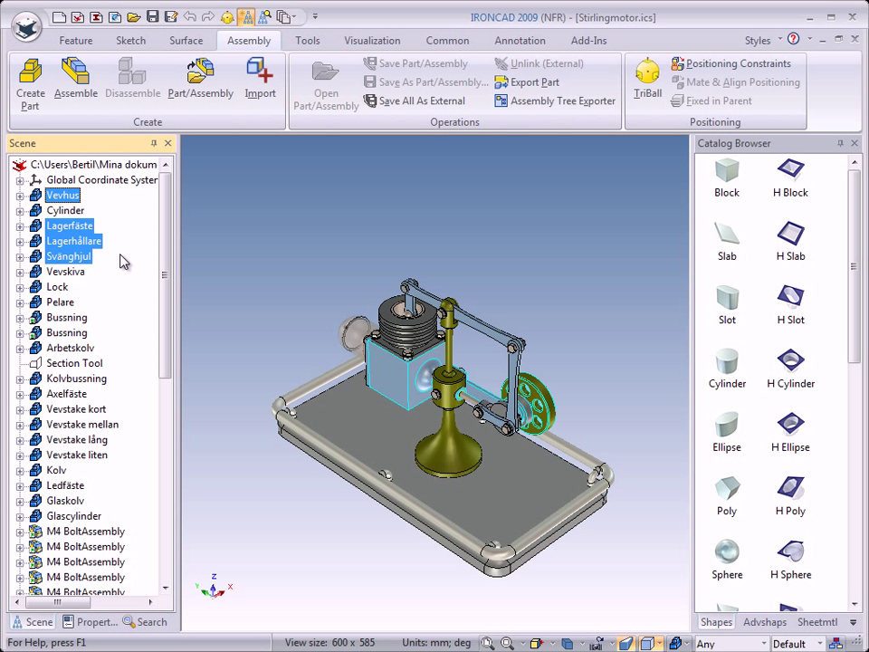
pyautogui.click(384, 107)
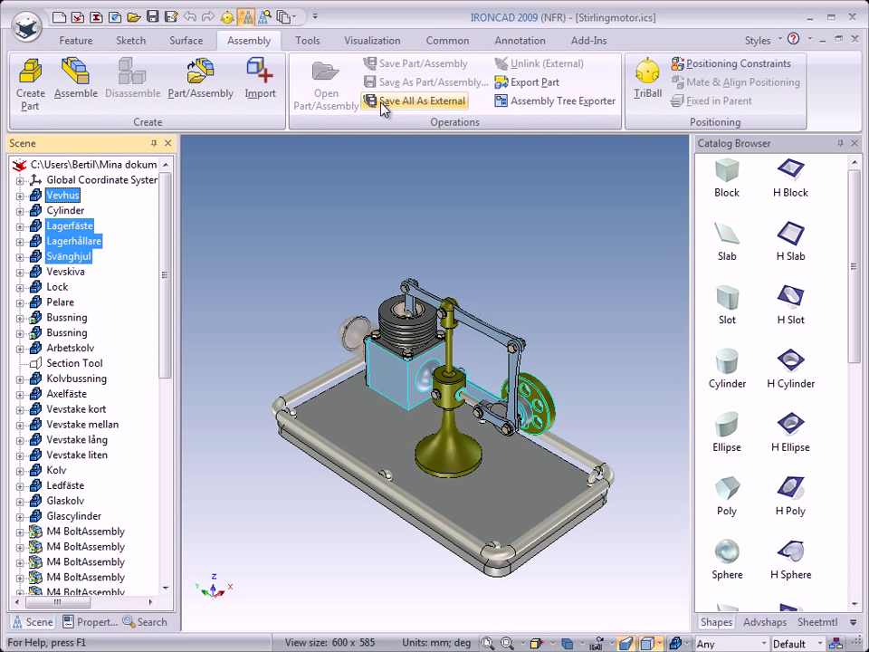
pyautogui.click(384, 101)
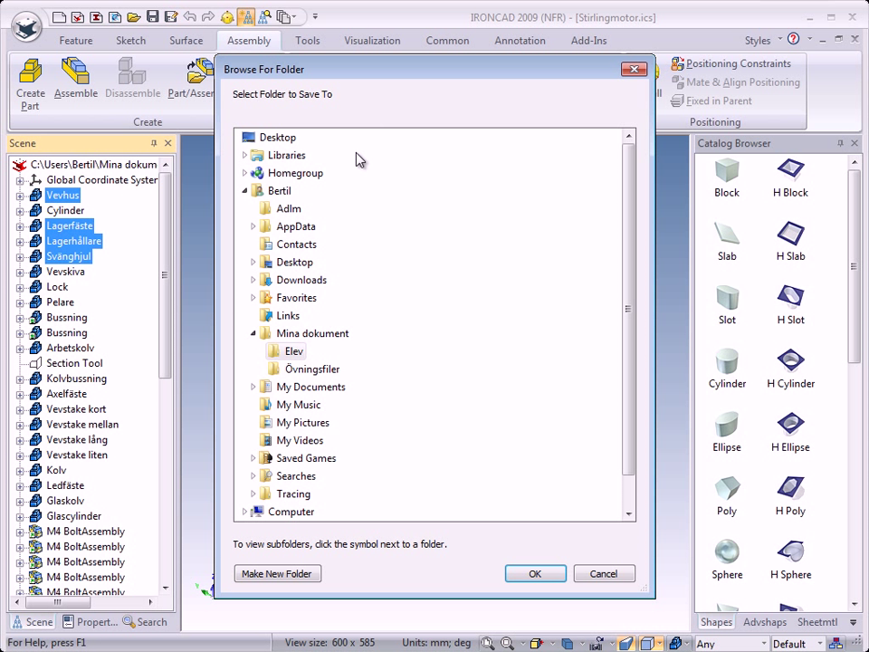
pyautogui.doubleClick(276, 353)
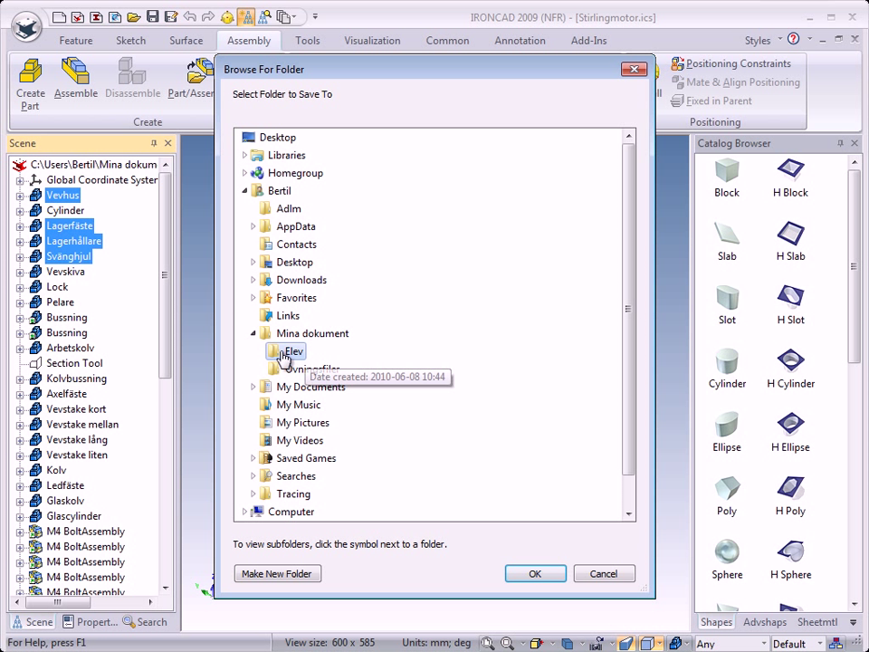
pyautogui.click(535, 574)
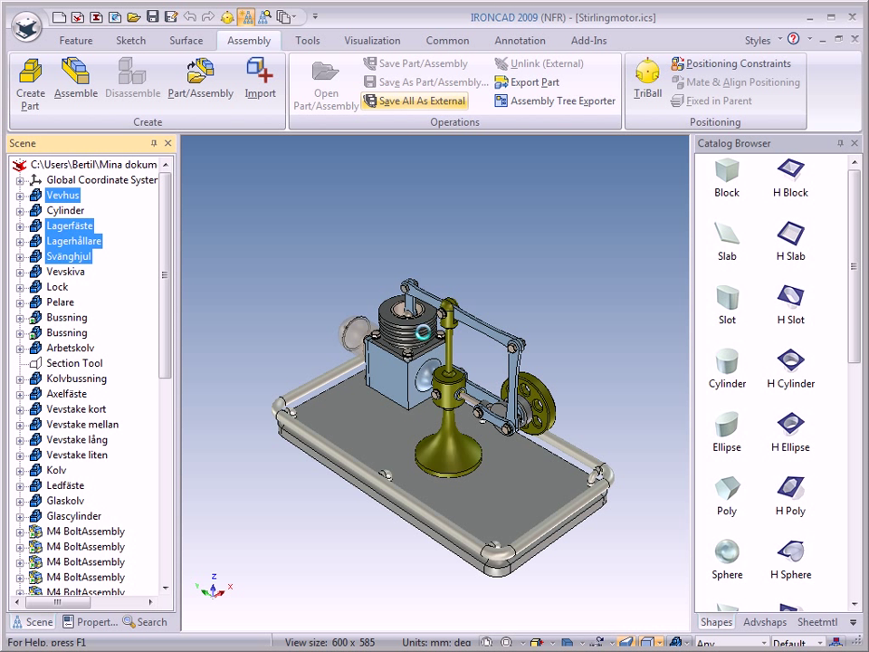
pyautogui.click(324, 260)
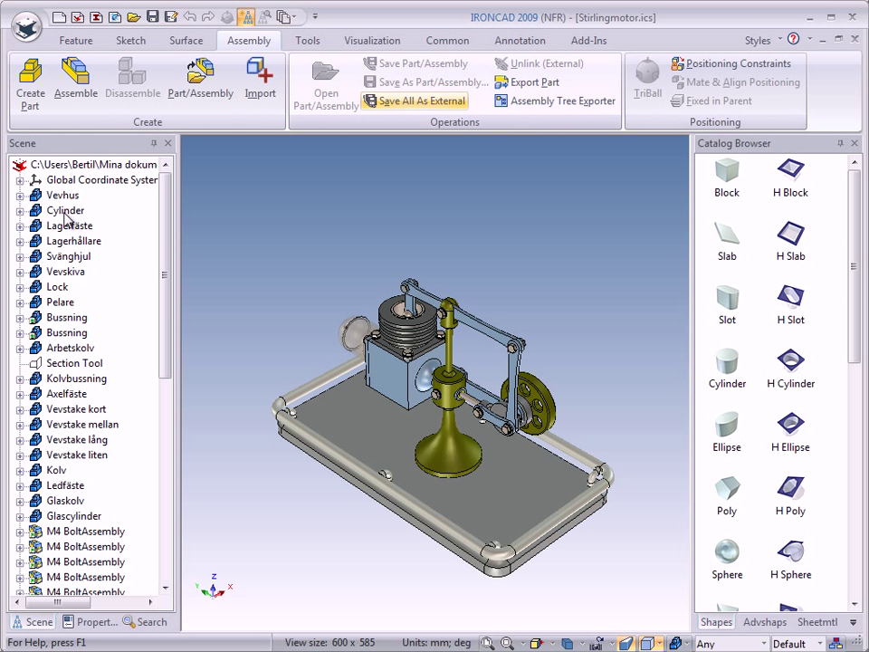
# Step: Check the external file links of Vevhus, Lagerfäste, Lagerhållare and Svänghjul in the scene tree
pyautogui.click(20, 195)
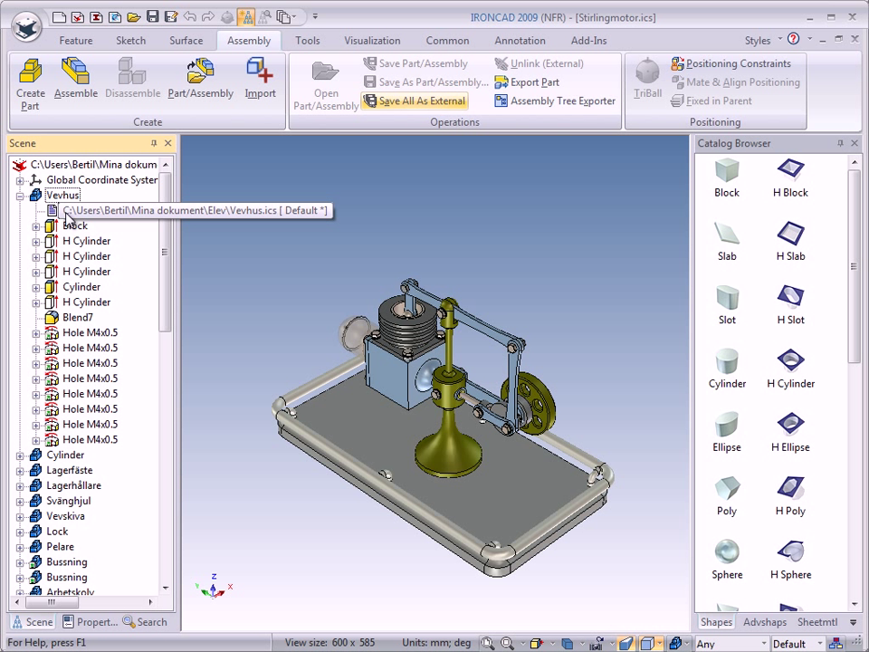
pyautogui.click(20, 195)
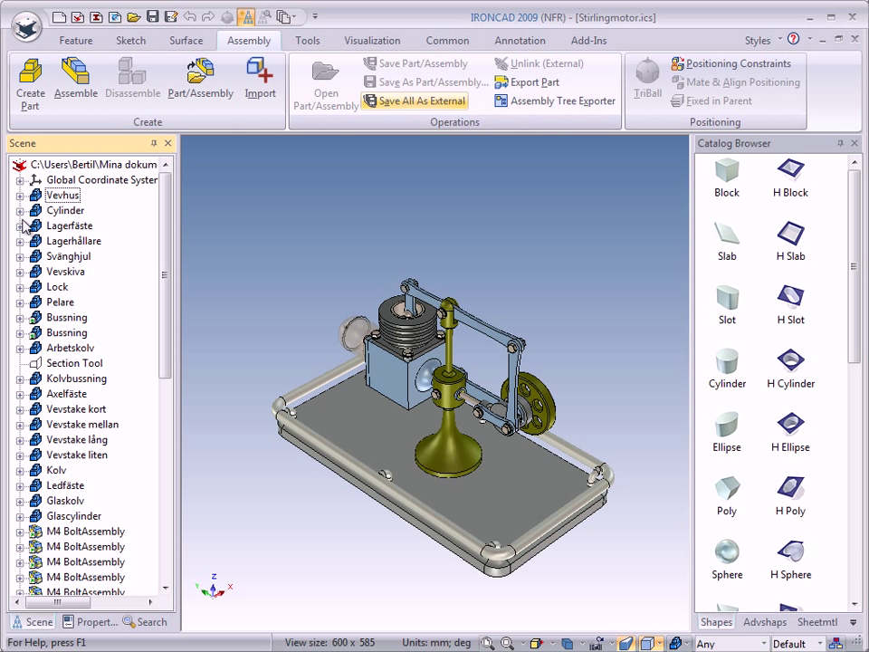
pyautogui.click(20, 226)
pyautogui.click(20, 271)
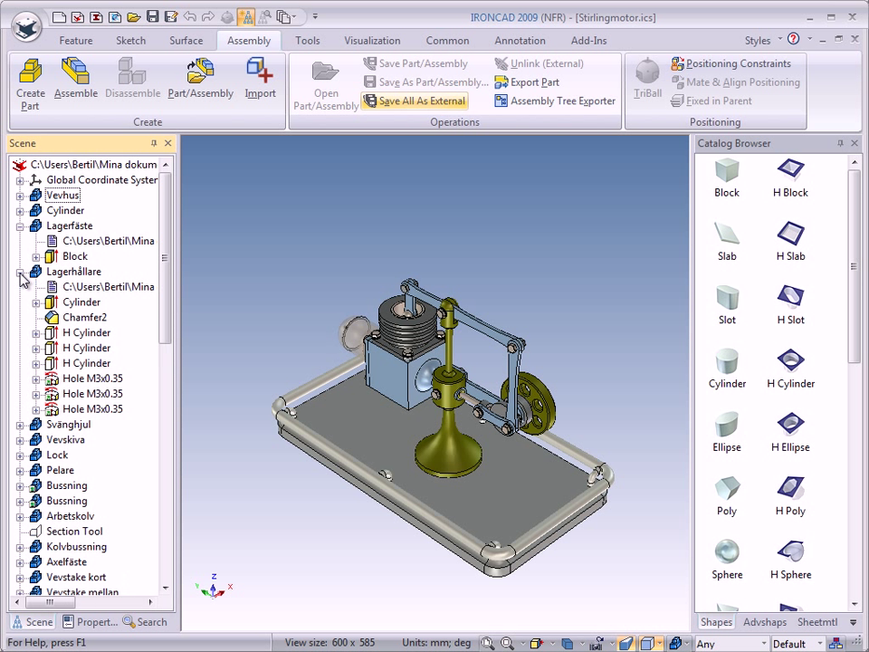
pyautogui.click(20, 423)
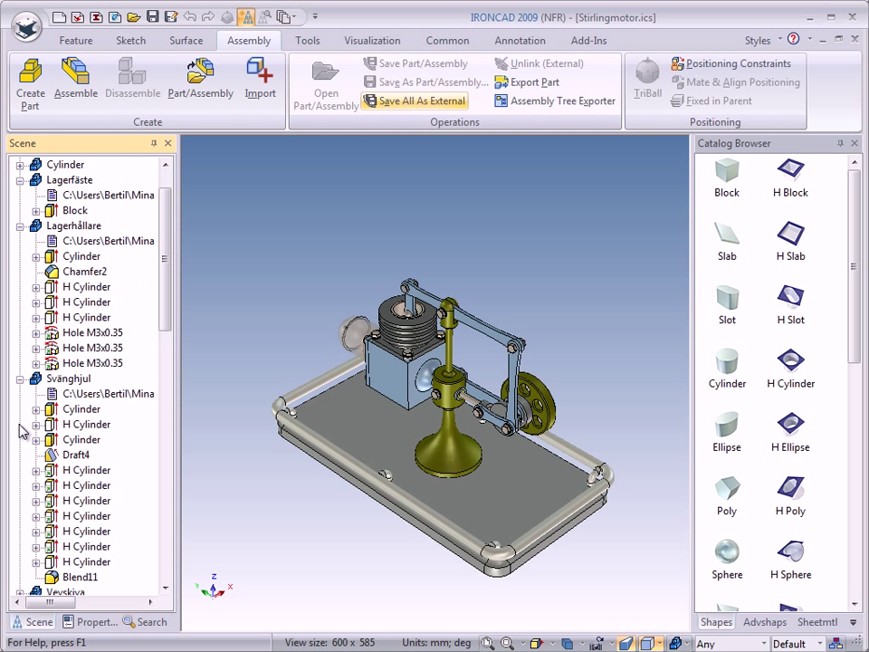
pyautogui.click(19, 379)
pyautogui.click(20, 226)
pyautogui.click(20, 181)
pyautogui.scroll(1, 166, 266)
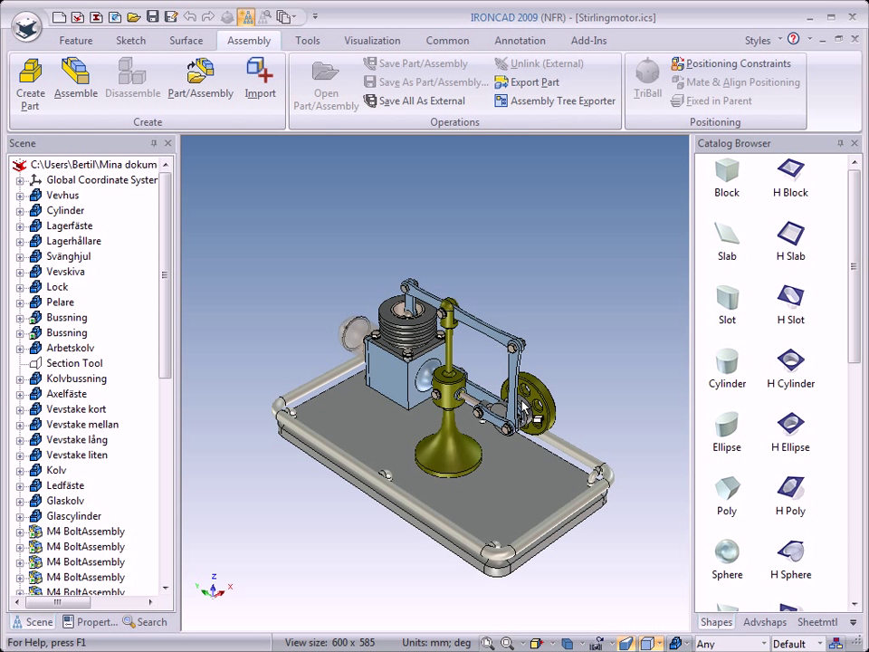
# Step: Close the Stirlingmotor scene, saving its changes together with the modified externally linked files
pyautogui.click(854, 43)
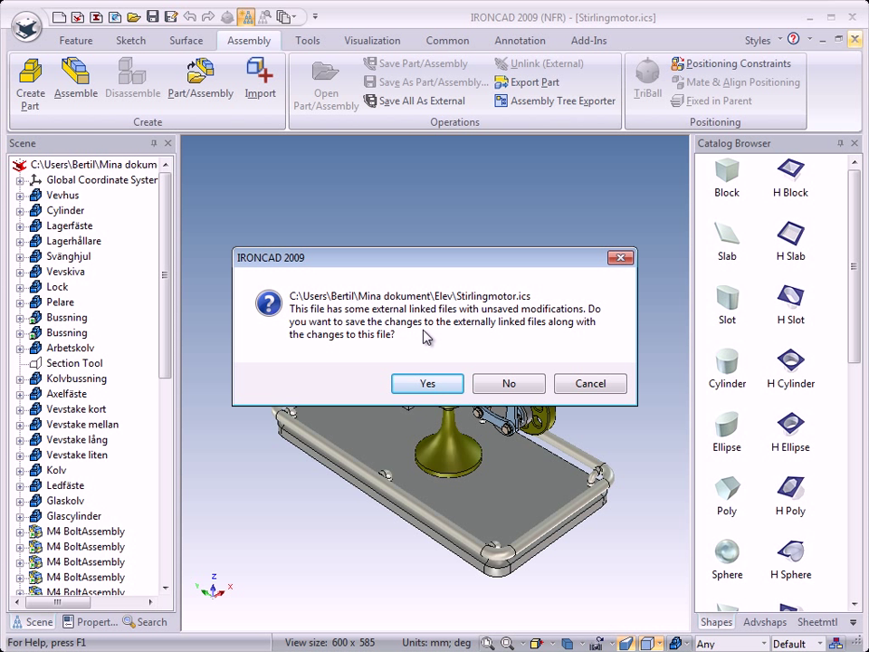
pyautogui.click(427, 385)
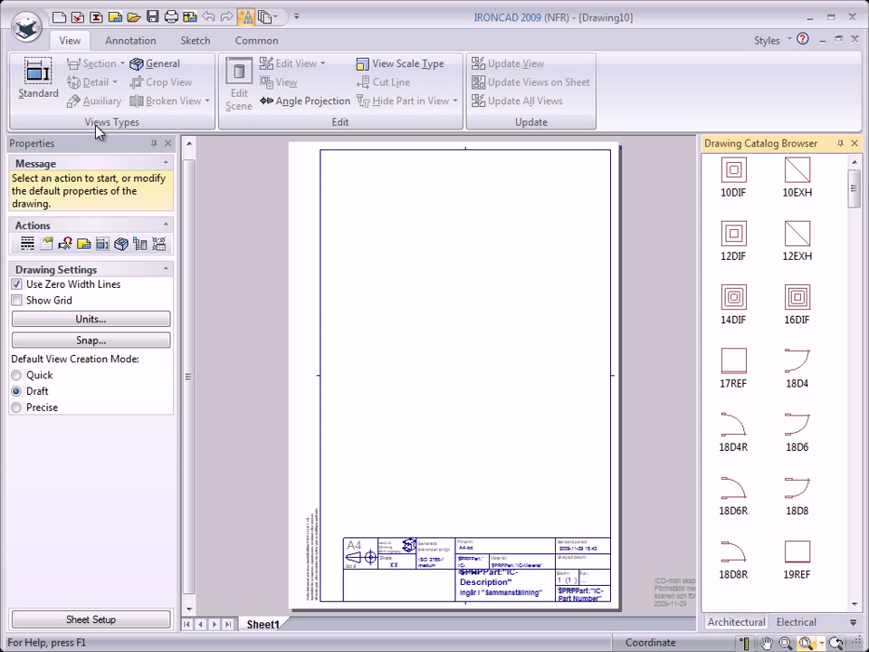
# Step: Load the Cylinder file from the Elev folder for standard views creation and include its front view
pyautogui.click(35, 76)
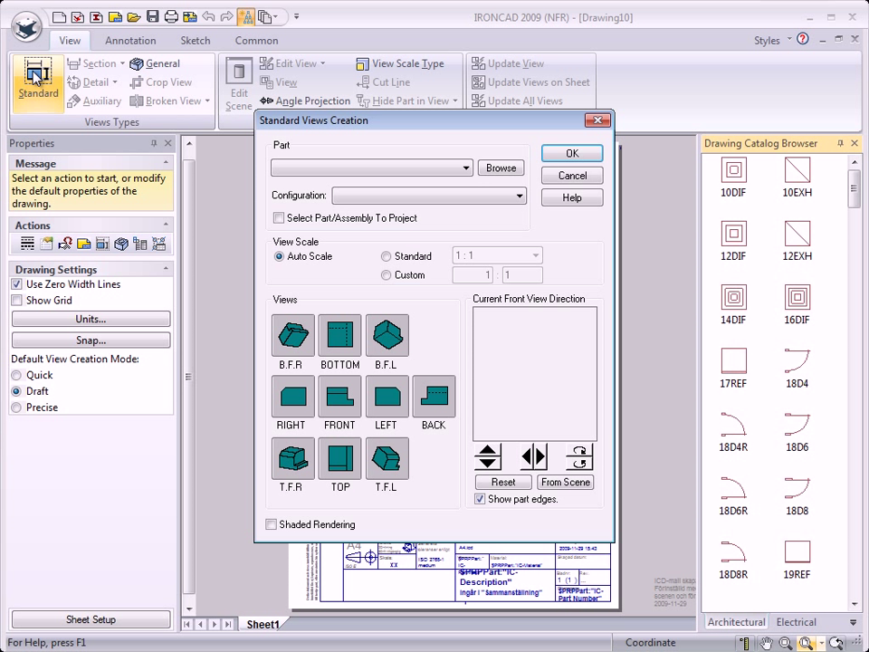
pyautogui.click(498, 169)
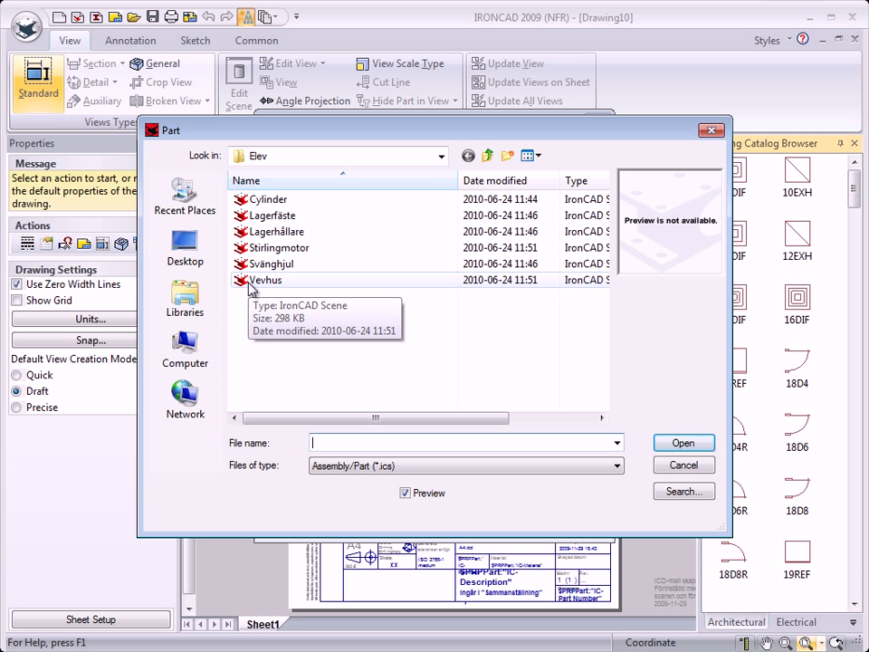
pyautogui.click(243, 200)
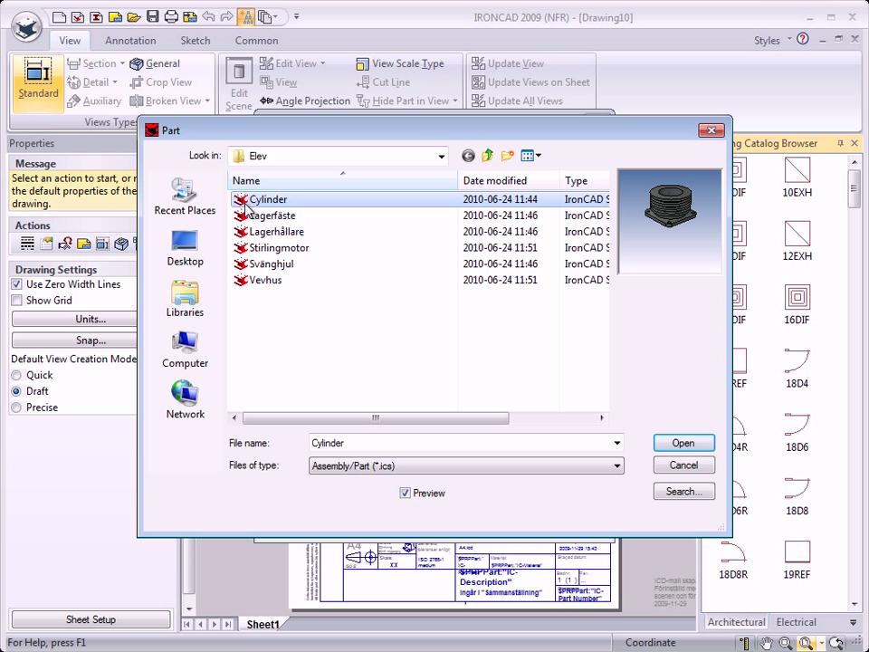
pyautogui.click(675, 444)
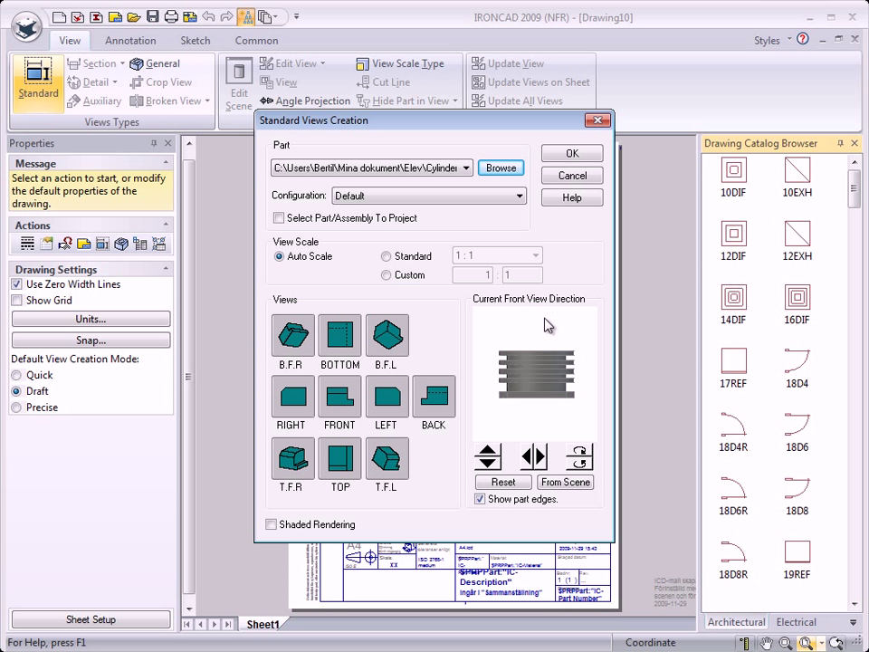
pyautogui.click(343, 405)
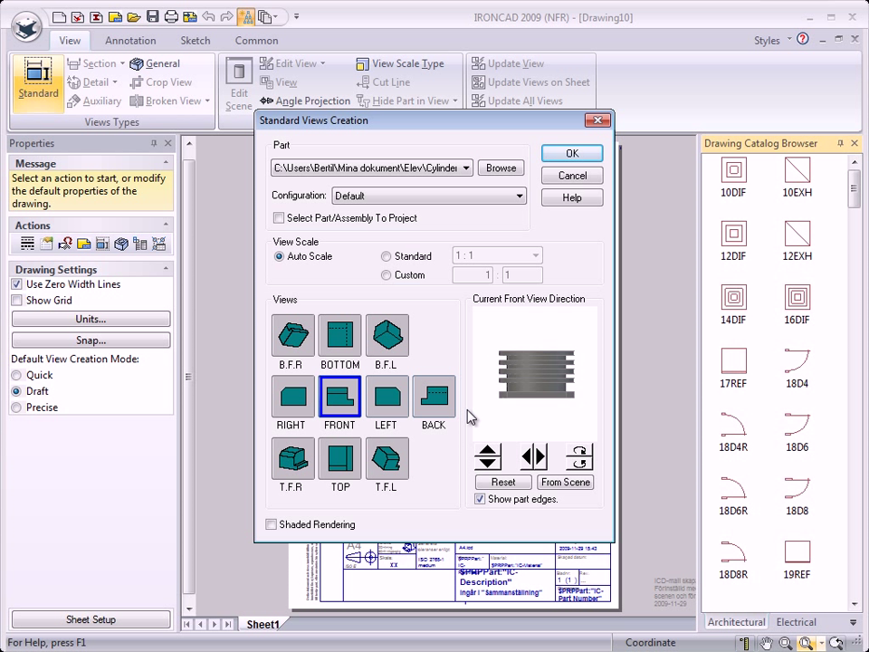
# Step: Try different front view directions for the Cylinder by rotating its preview vertically and horizontally
pyautogui.click(488, 462)
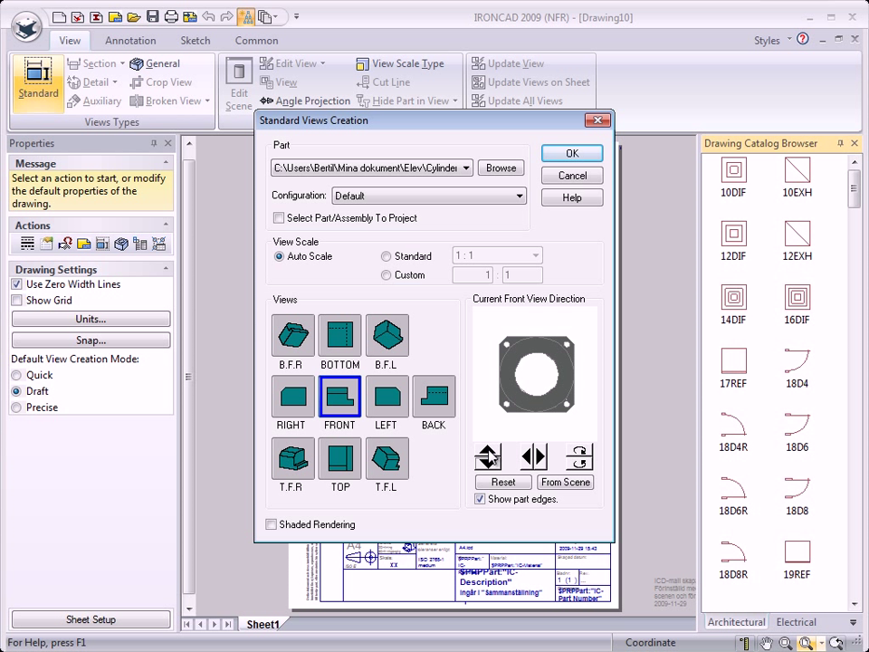
pyautogui.click(489, 458)
pyautogui.click(489, 461)
pyautogui.click(489, 460)
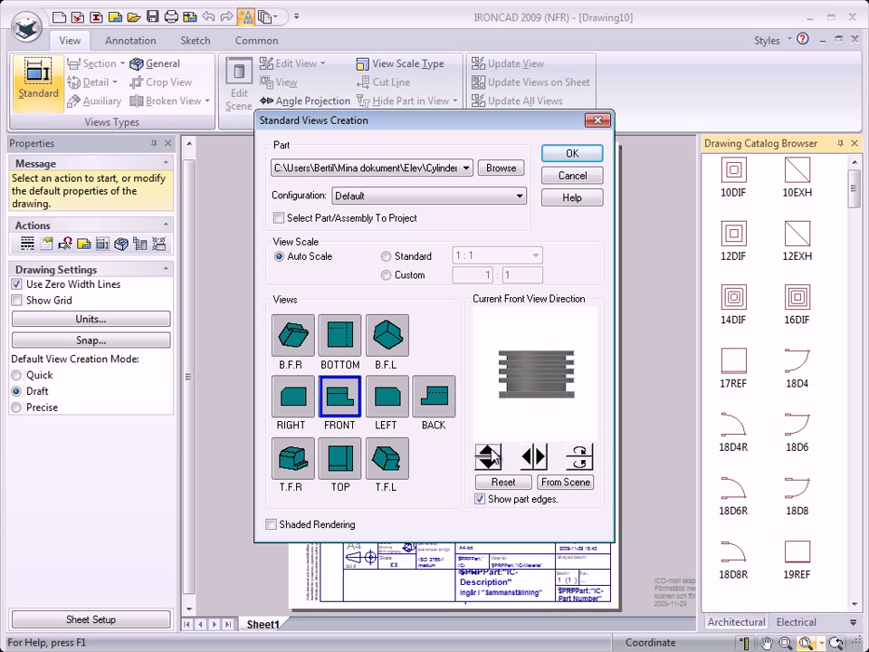
pyautogui.click(541, 460)
pyautogui.click(539, 460)
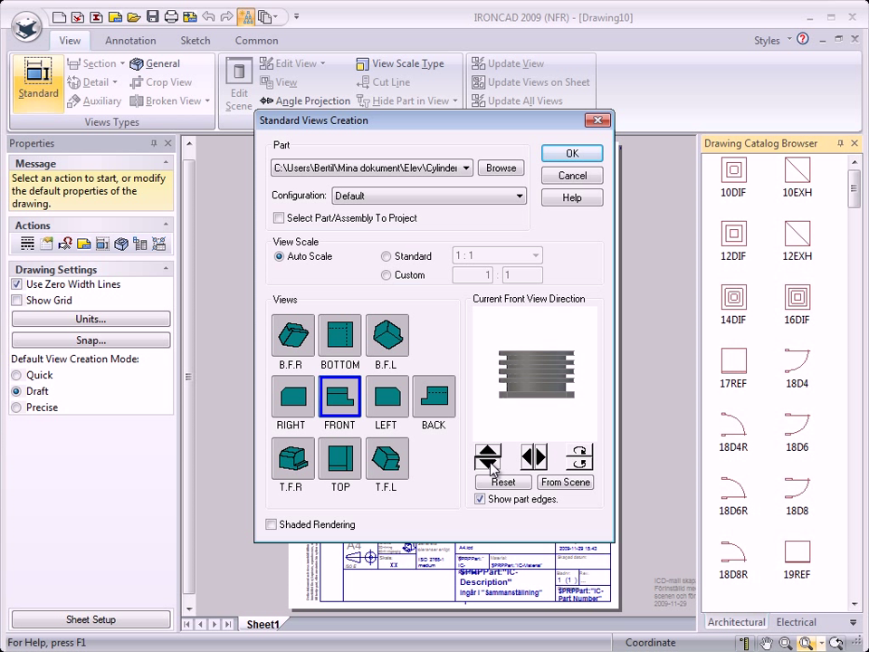
pyautogui.click(490, 460)
pyautogui.click(538, 458)
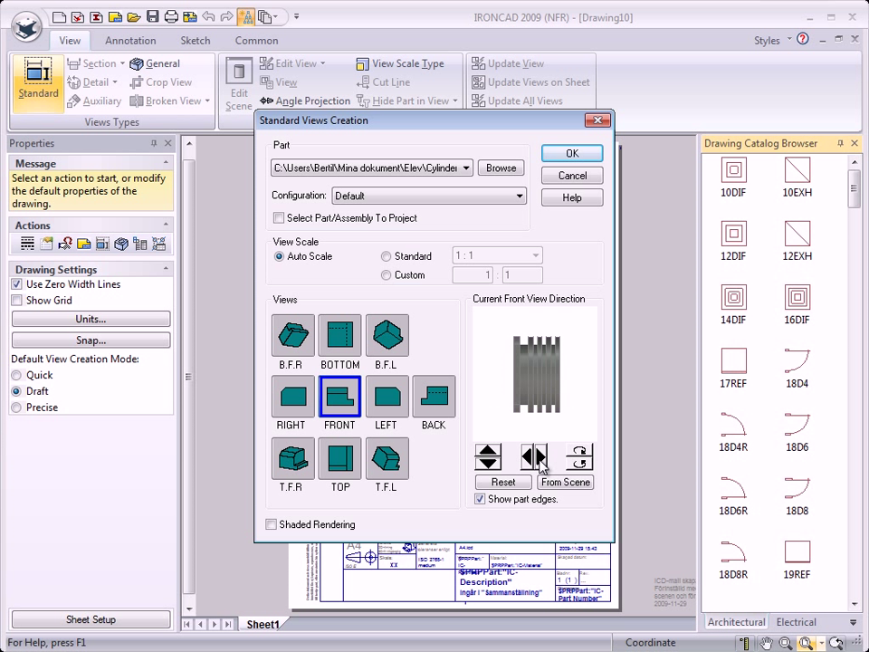
pyautogui.click(538, 460)
pyautogui.click(538, 460)
pyautogui.click(537, 458)
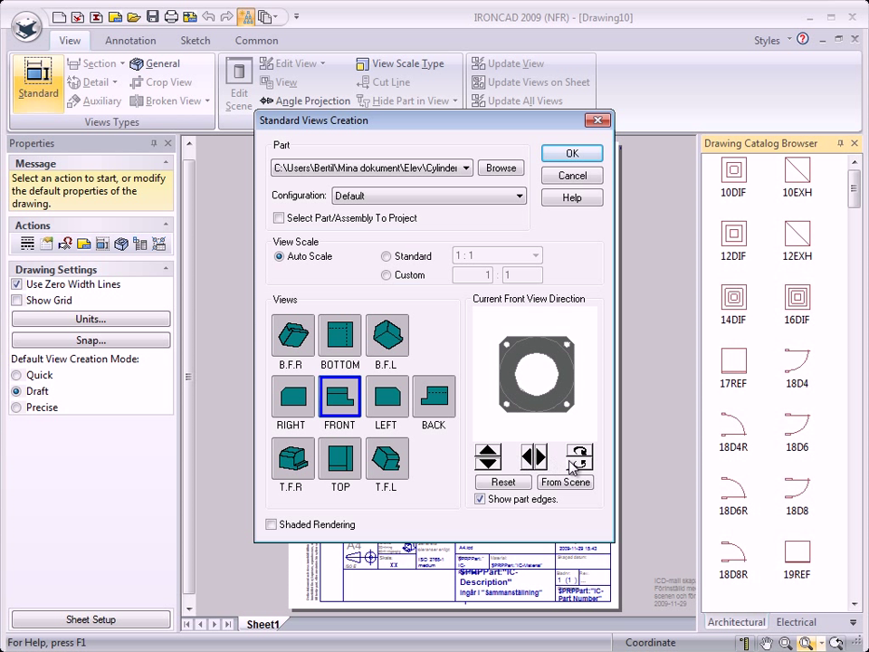
# Step: Set the front view direction to look along the Cylinder's bore at the square flange, and include the bottom view
pyautogui.click(488, 456)
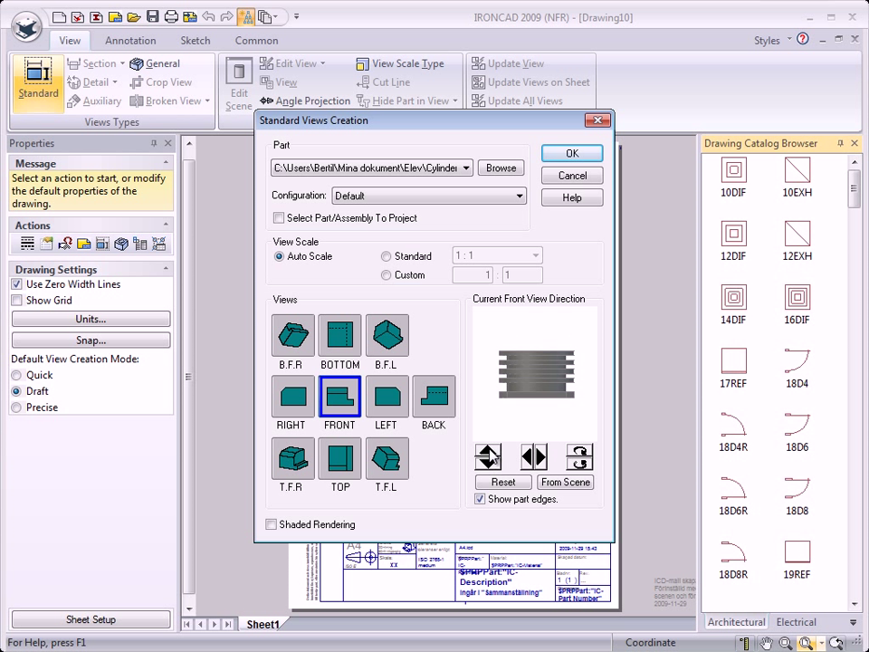
pyautogui.click(490, 454)
pyautogui.click(489, 458)
pyautogui.click(488, 456)
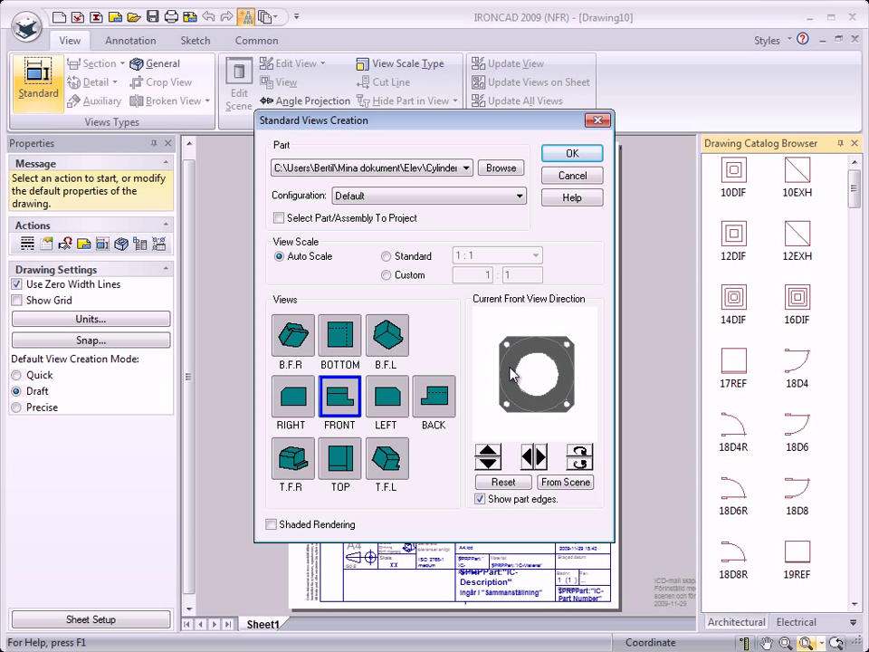
pyautogui.click(341, 346)
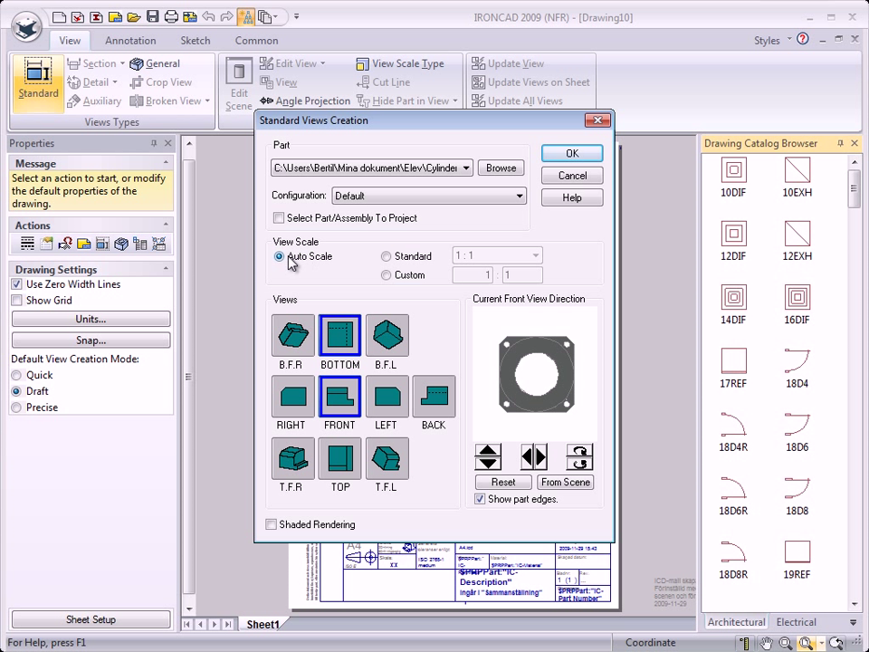
pyautogui.click(408, 259)
pyautogui.click(535, 256)
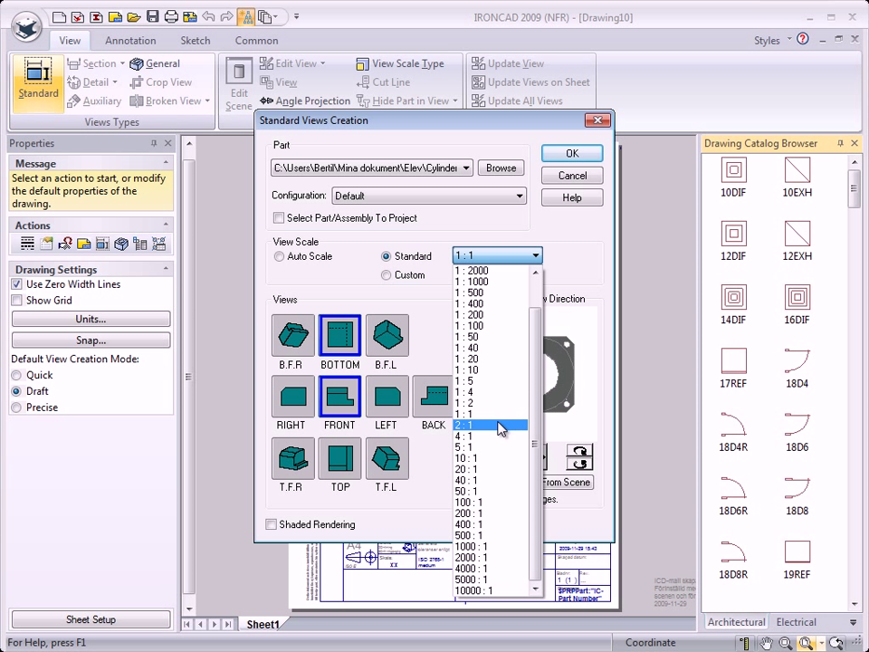
pyautogui.click(508, 256)
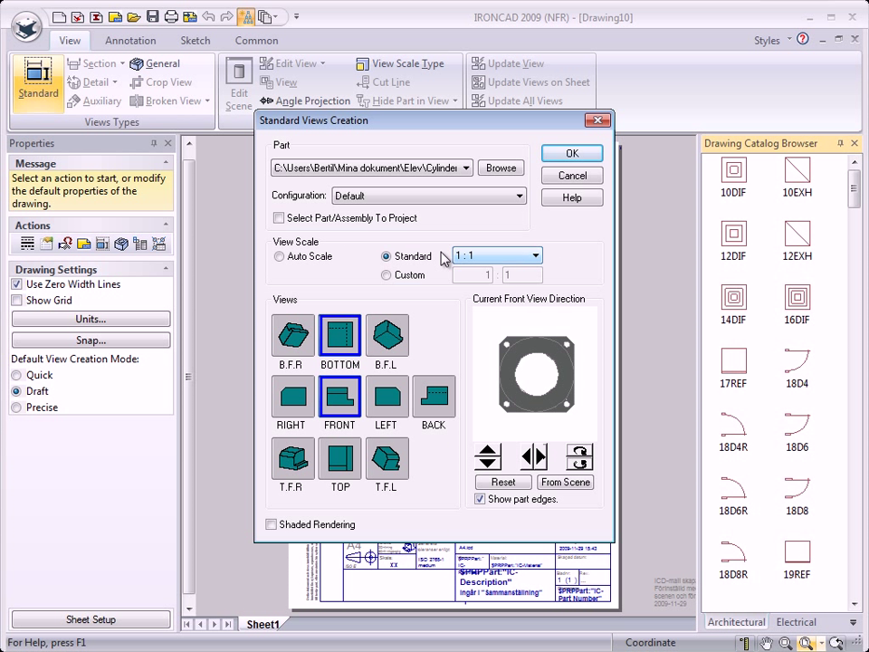
pyautogui.click(280, 258)
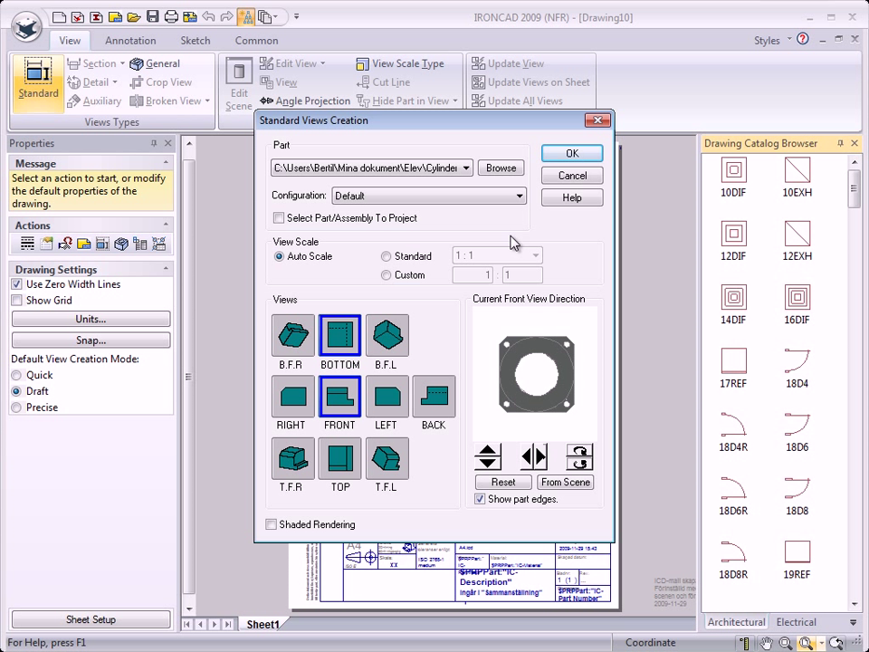
# Step: Create the Cylinder's front and bottom views and place them on the A4 sheet
pyautogui.click(572, 154)
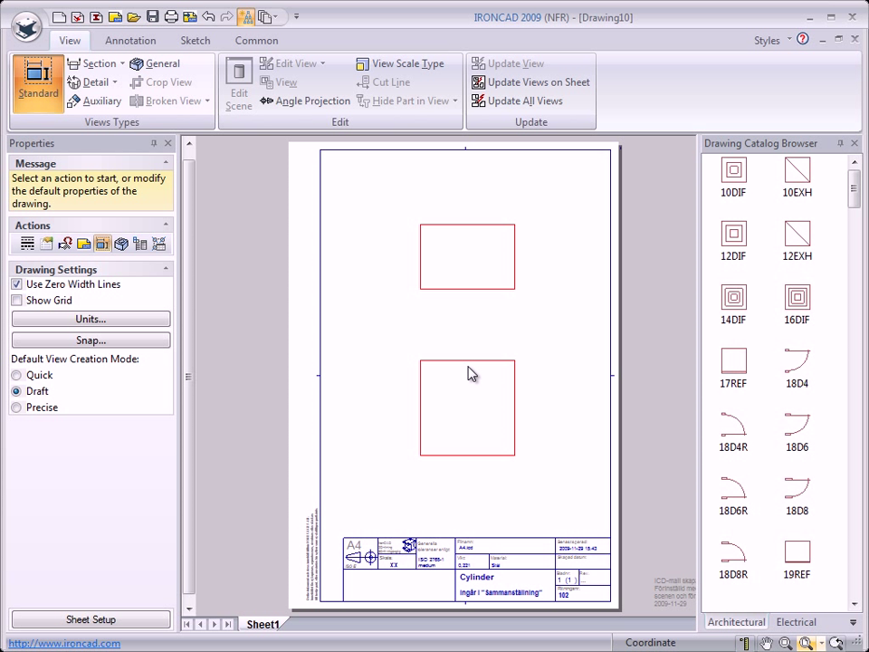
pyautogui.click(468, 373)
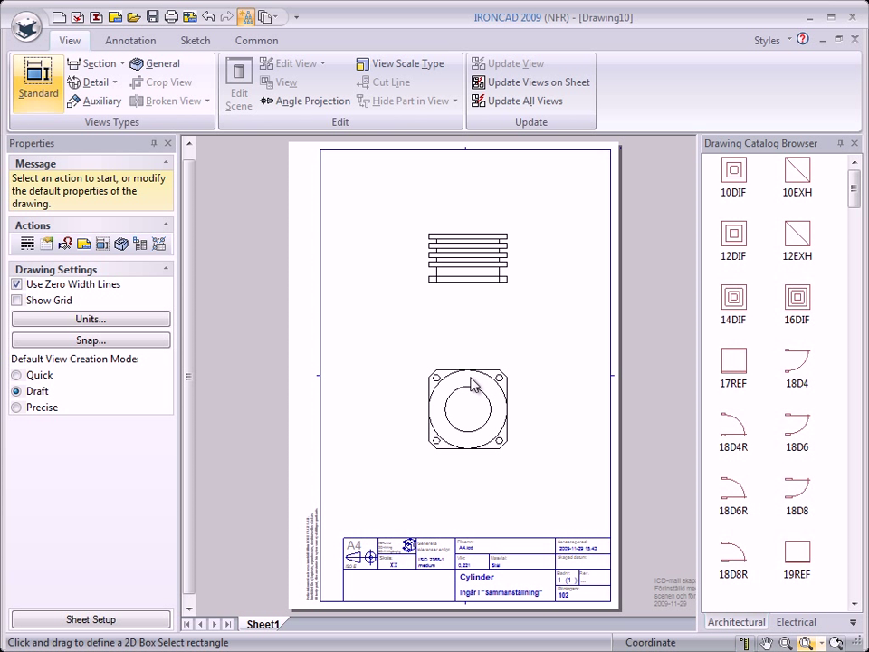
# Step: Set the front view's standard scale to 2:1
pyautogui.click(475, 378)
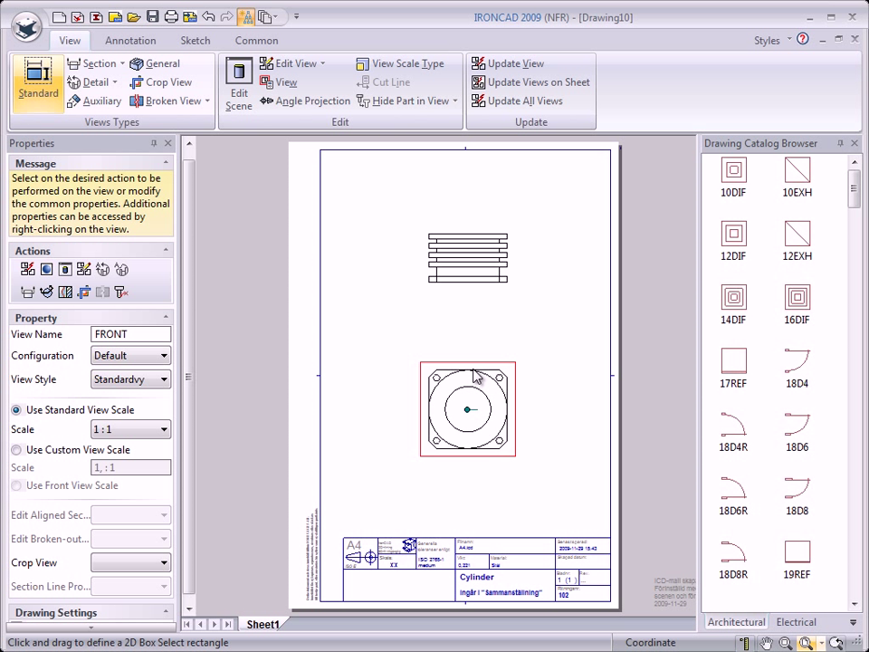
pyautogui.click(164, 430)
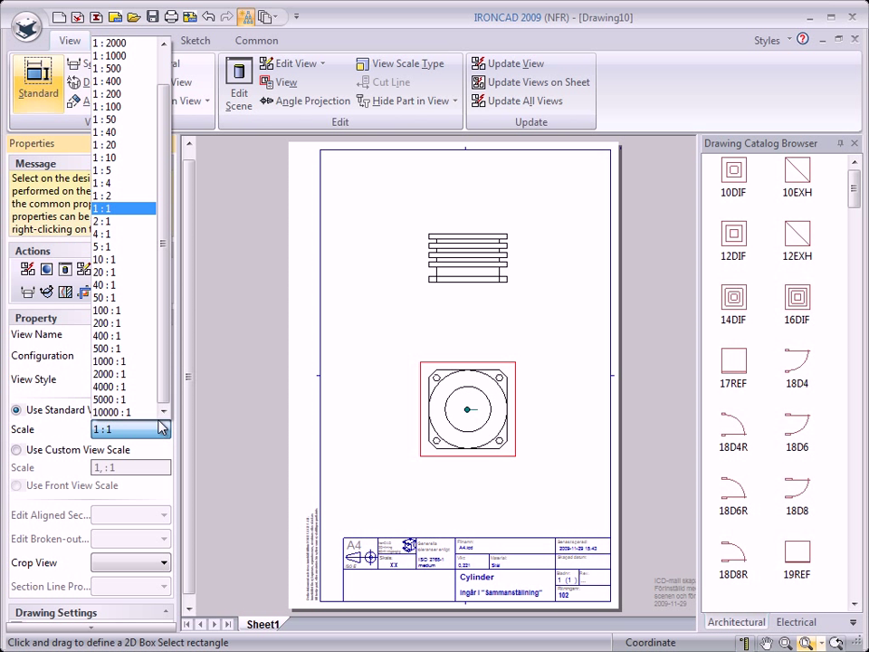
pyautogui.click(107, 222)
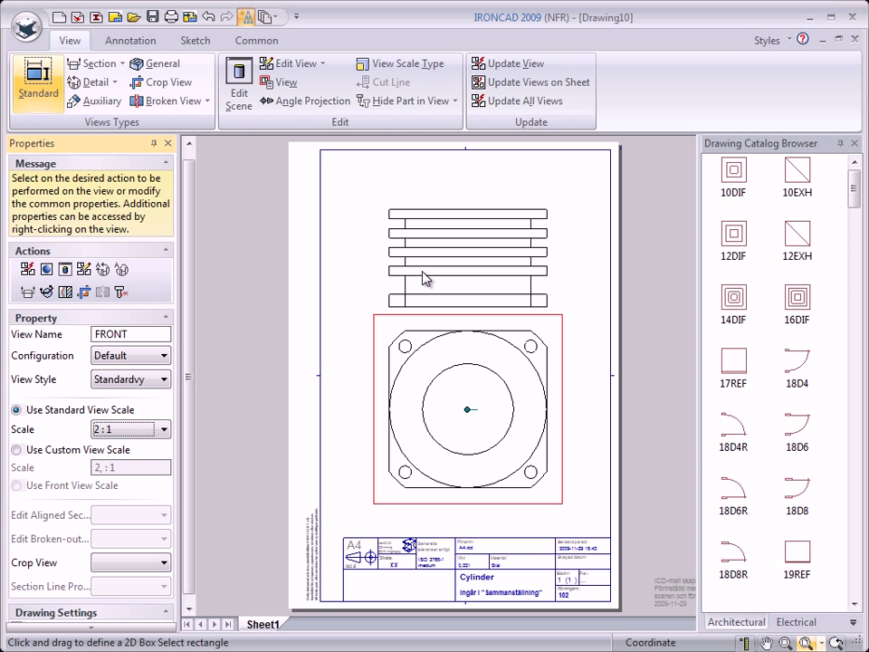
# Step: Move the bottom view further up the sheet to widen its gap to the front view
pyautogui.click(426, 280)
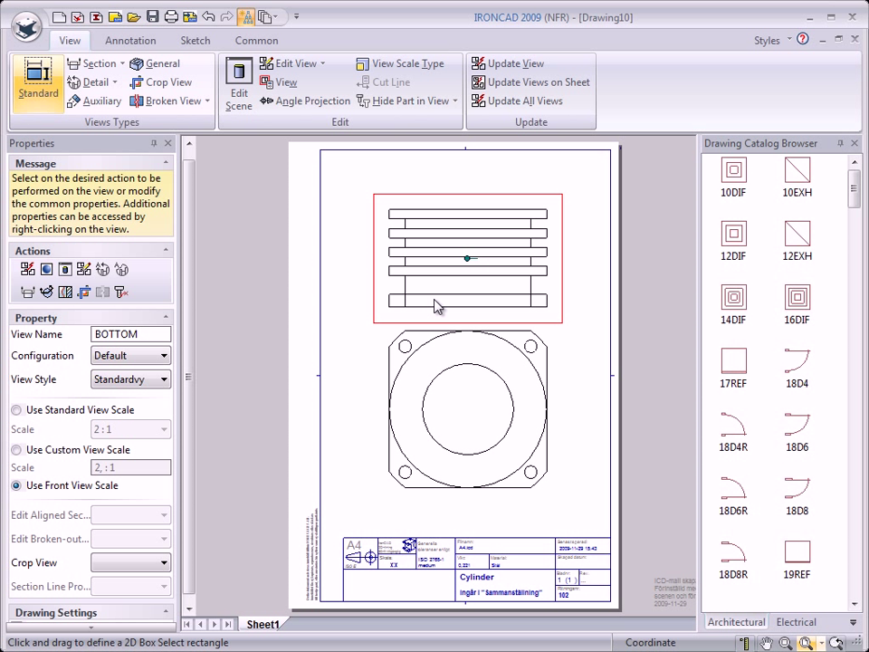
pyautogui.moveTo(438, 324); pyautogui.dragTo(436, 304)
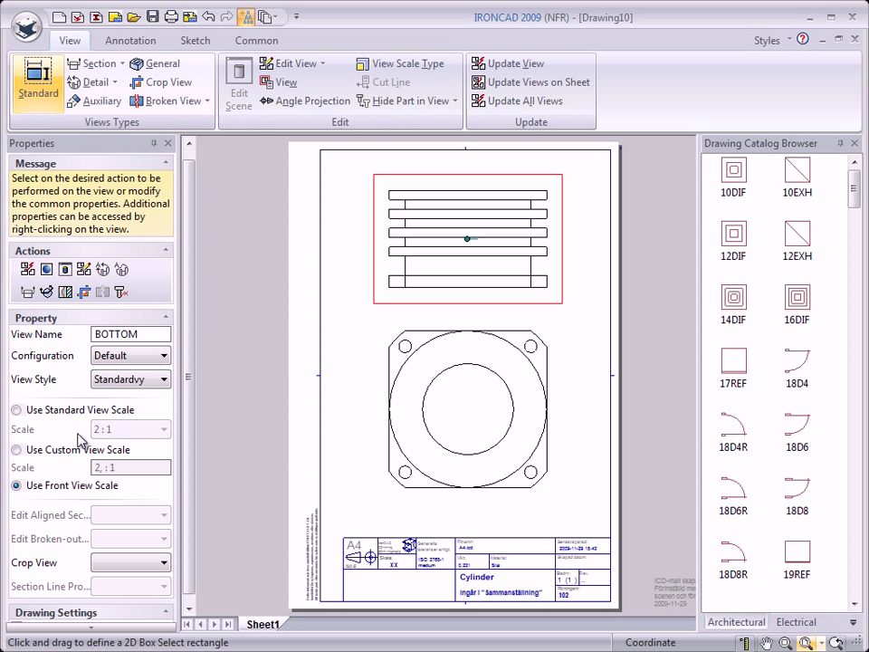
pyautogui.click(16, 410)
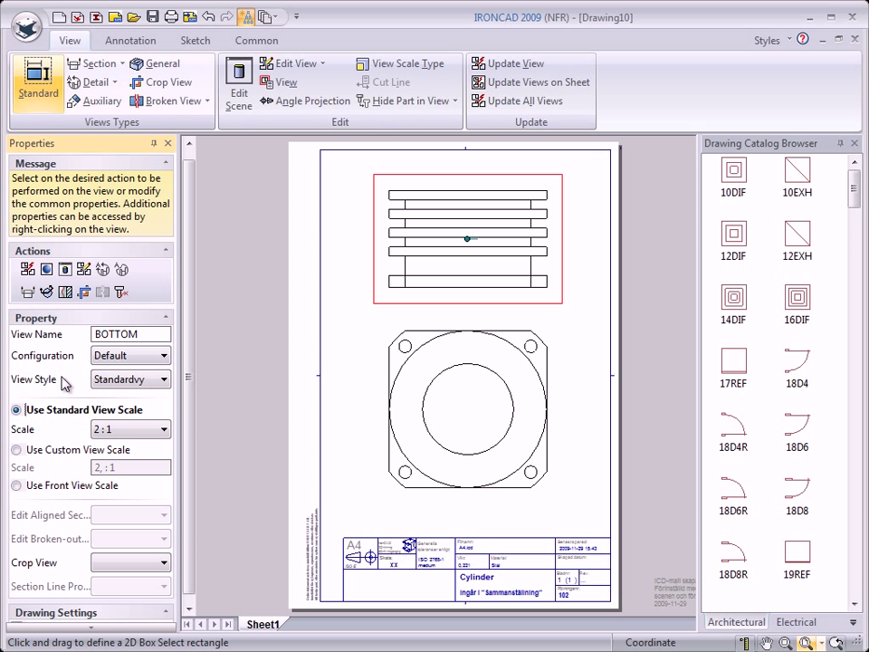
pyautogui.click(15, 450)
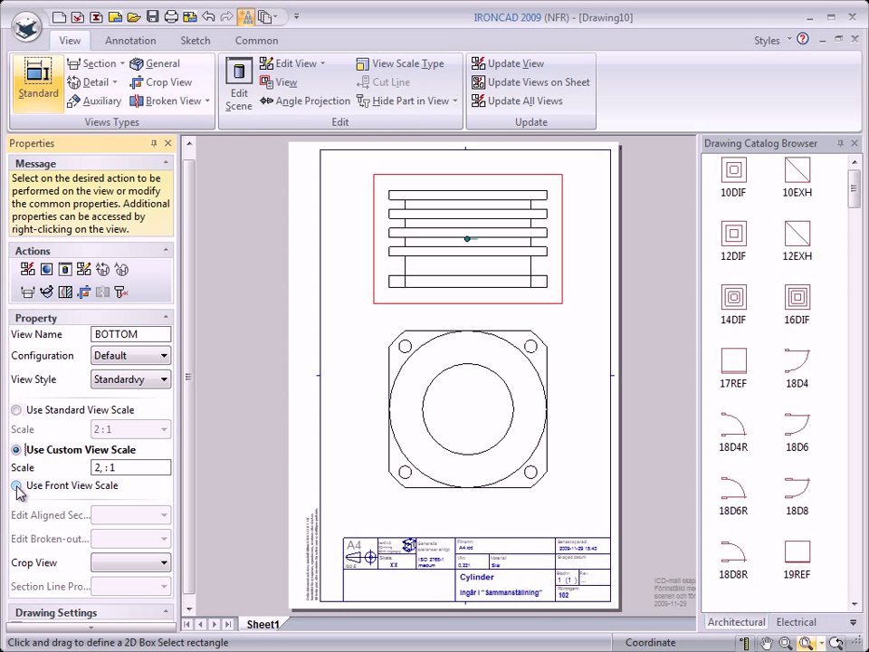
pyautogui.click(16, 487)
pyautogui.click(405, 462)
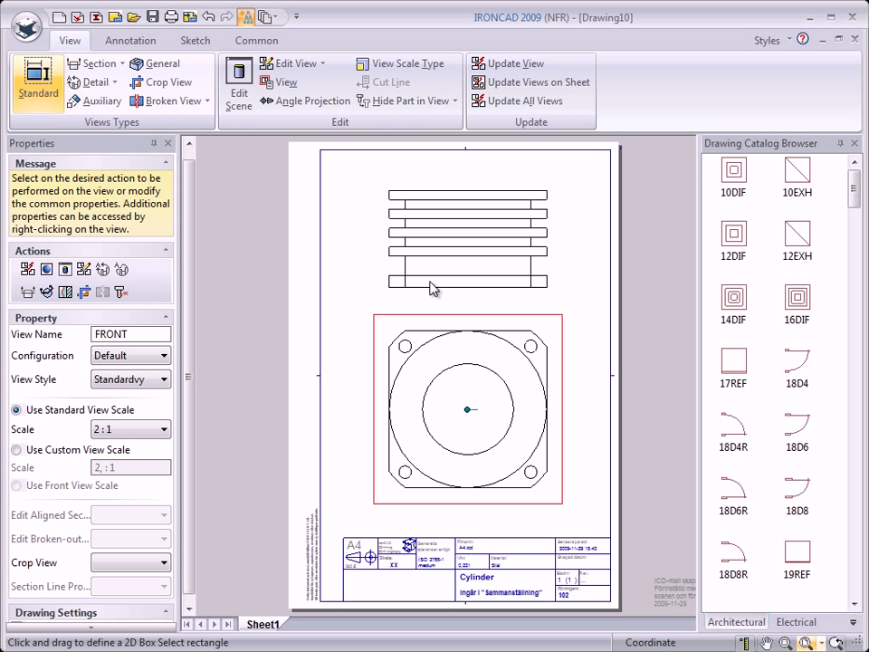
pyautogui.click(364, 296)
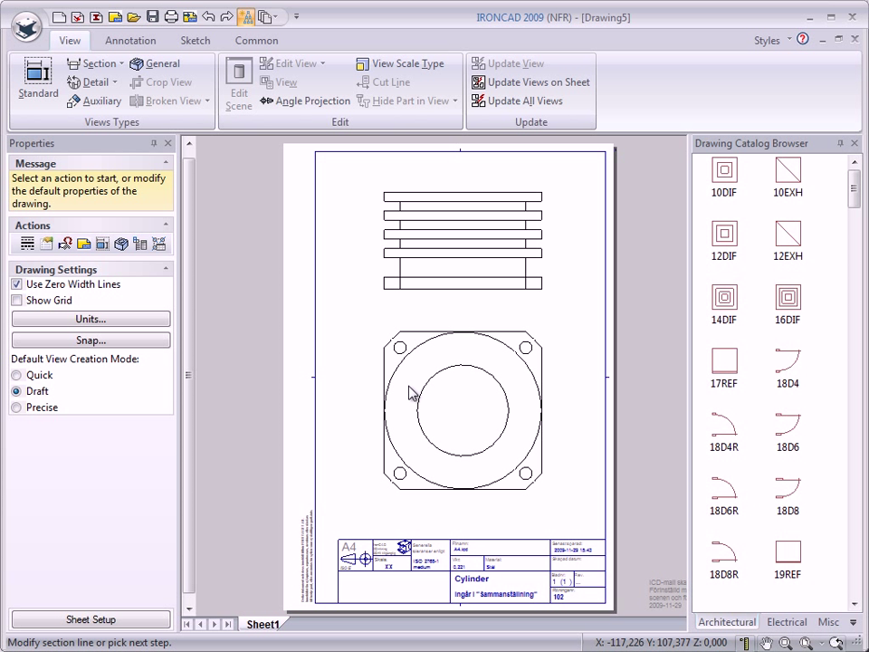
# Step: Delete the bottom view showing the Cylinder's cooling fins from the sheet
pyautogui.click(430, 286)
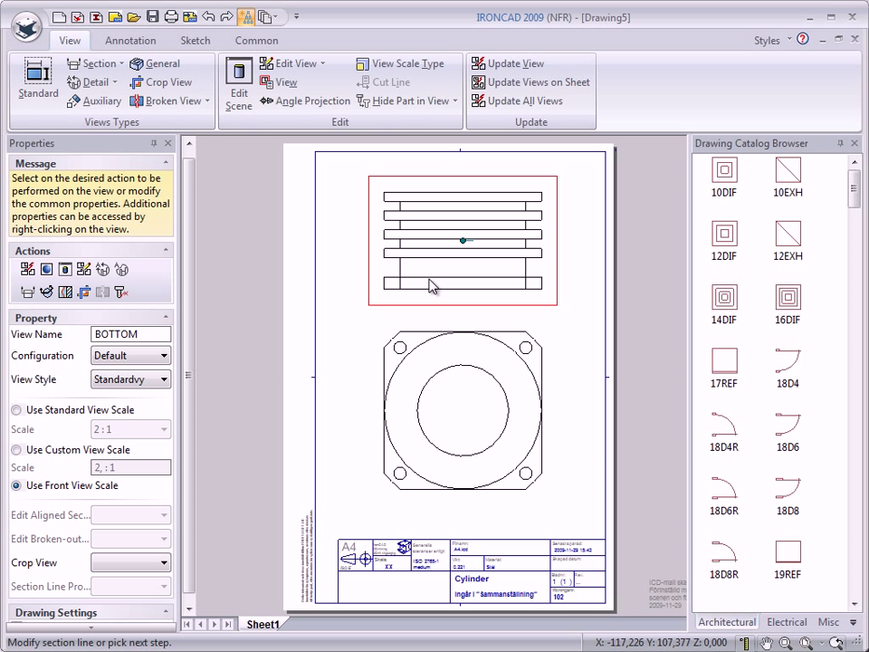
pyautogui.press('Delete')
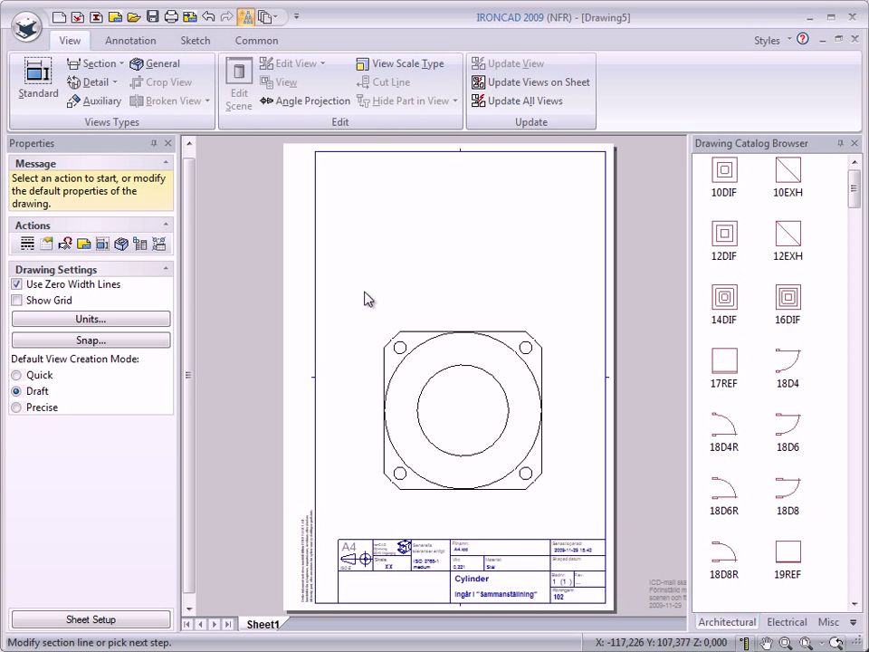
# Step: Add center marks to the large outer circle and the four corner holes in the front view
pyautogui.click(136, 42)
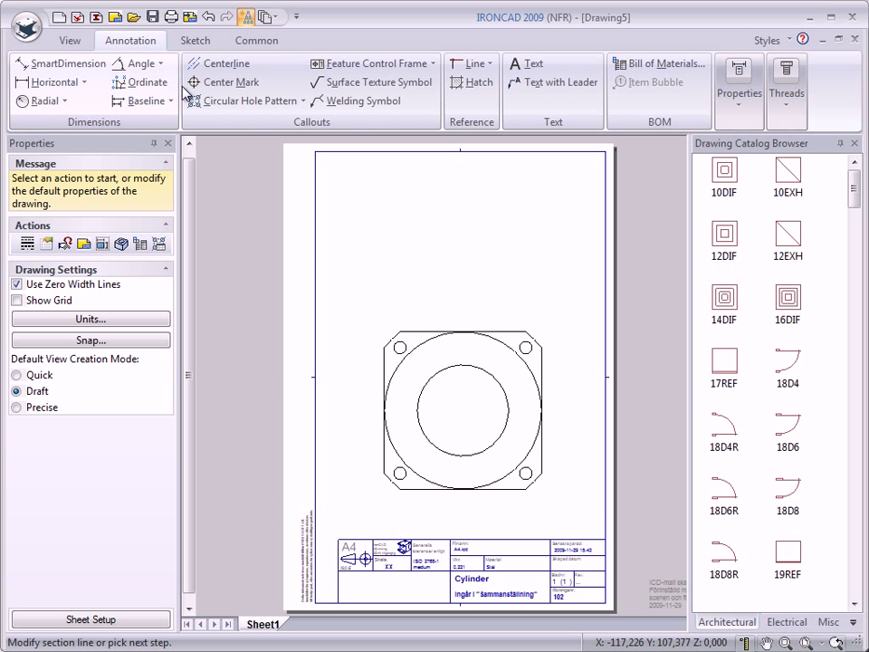
pyautogui.click(210, 83)
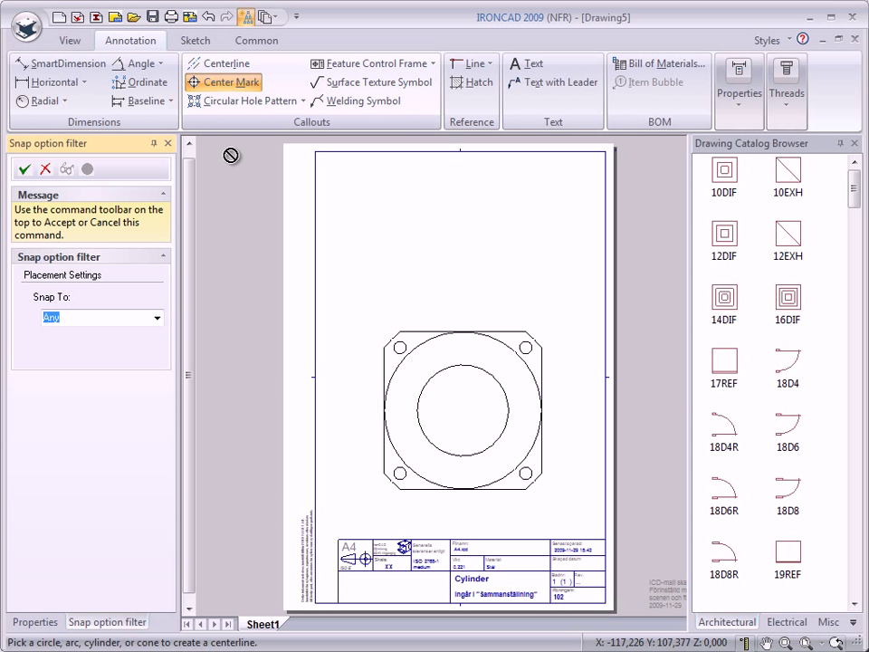
pyautogui.click(424, 345)
pyautogui.click(525, 347)
pyautogui.click(400, 346)
pyautogui.click(399, 471)
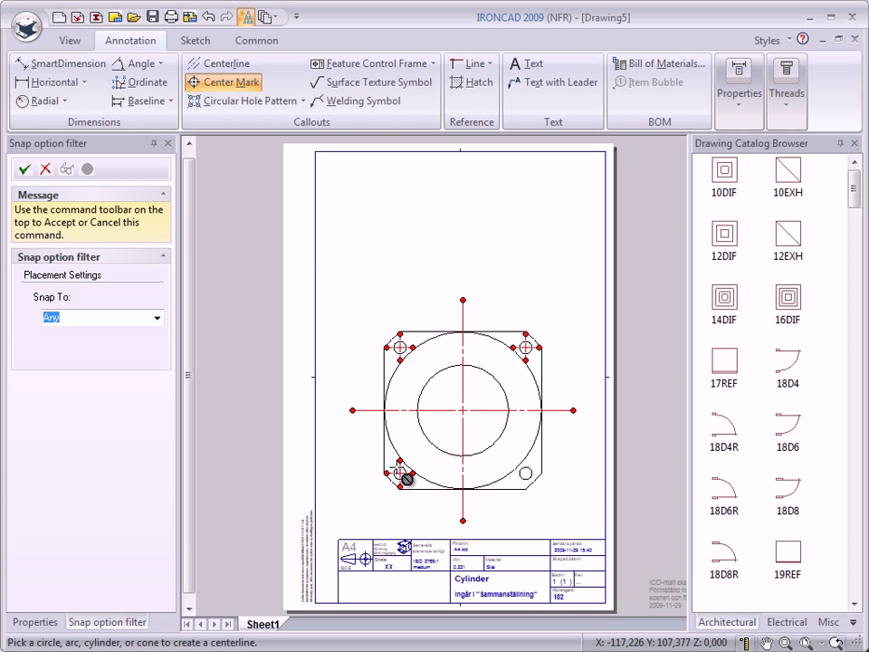
pyautogui.click(525, 473)
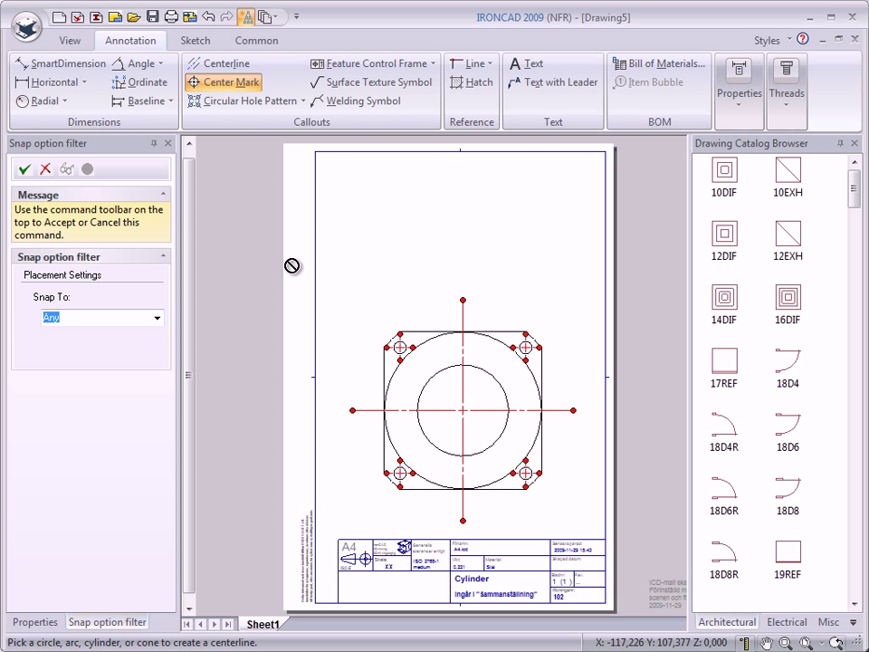
# Step: Start a section view of the front view with a horizontal section line through the center of the large circle
pyautogui.press('Escape')
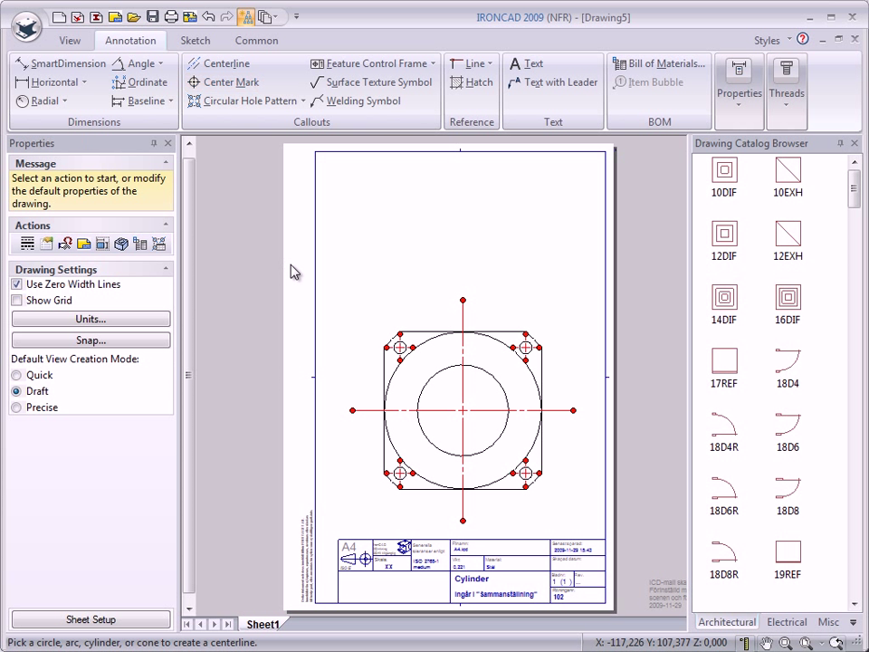
pyautogui.click(331, 255)
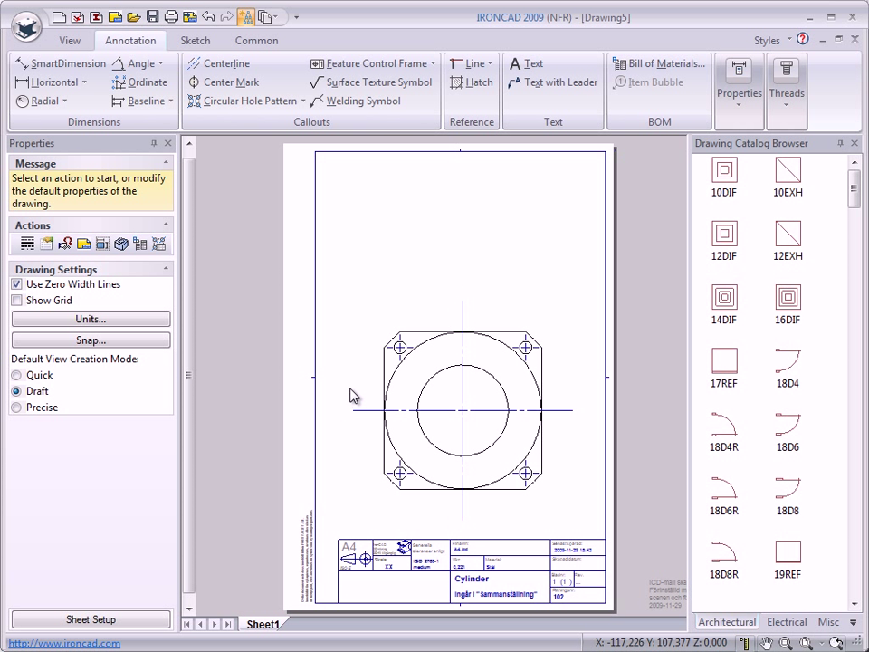
pyautogui.click(387, 399)
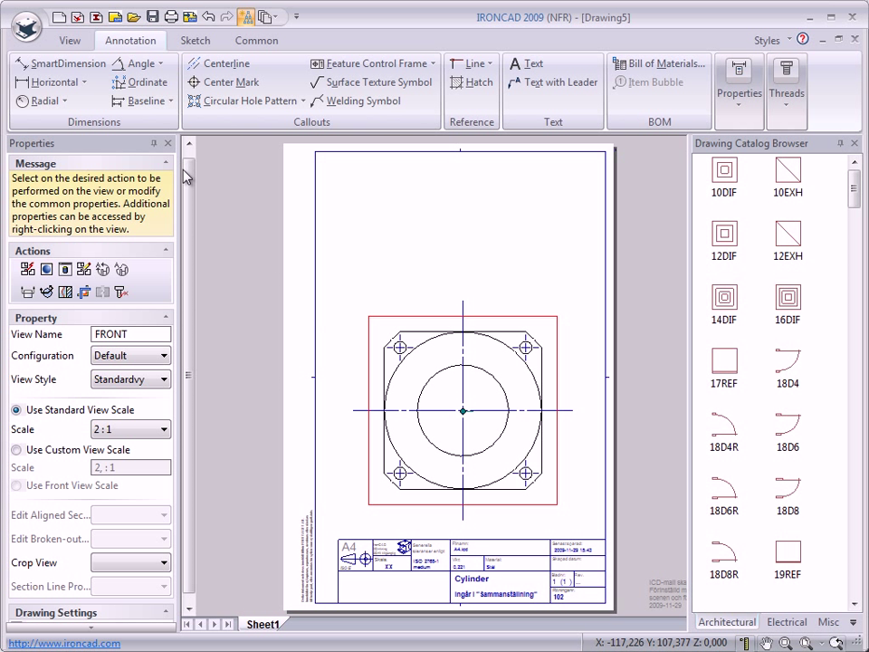
pyautogui.click(68, 42)
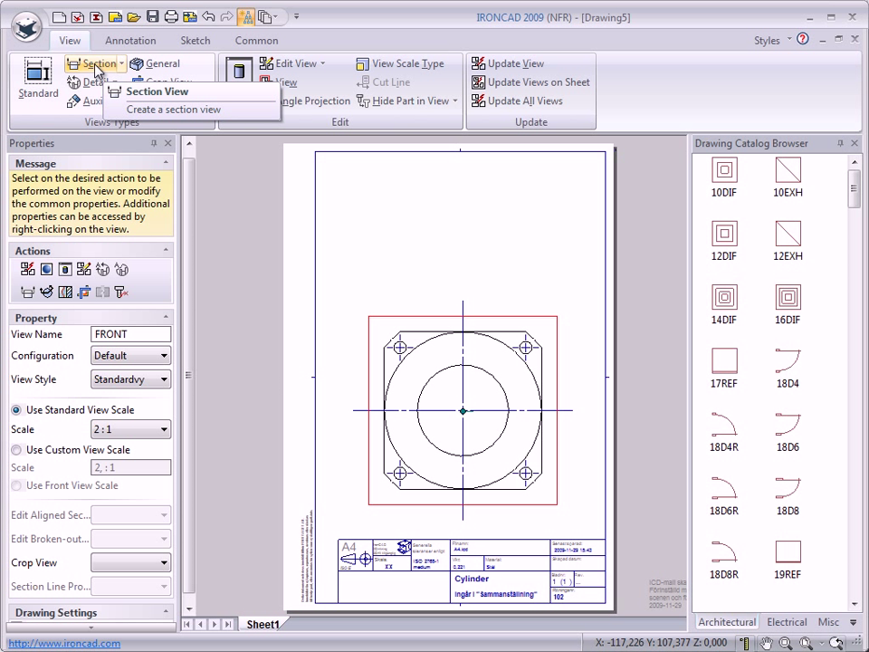
pyautogui.click(94, 64)
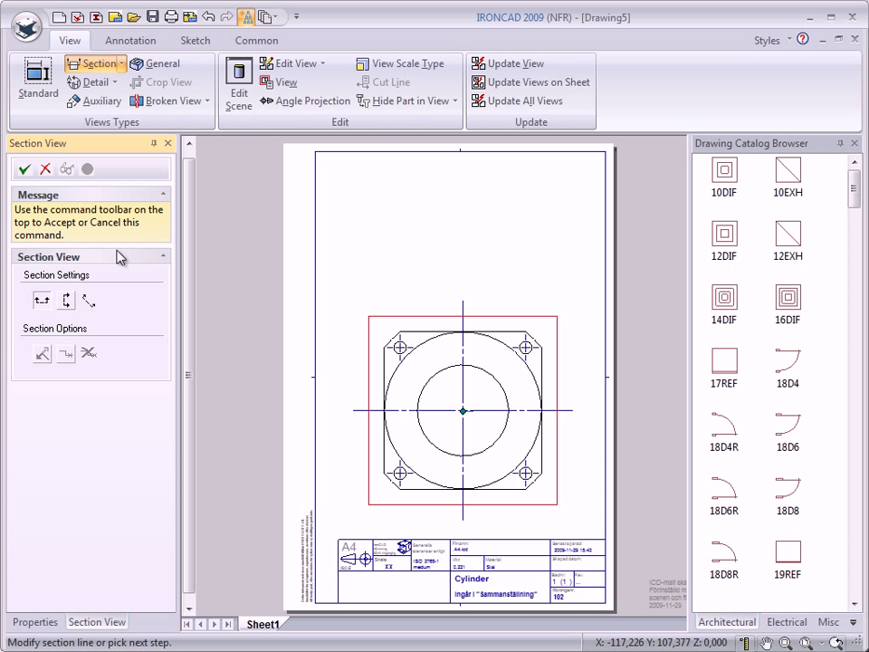
pyautogui.click(43, 302)
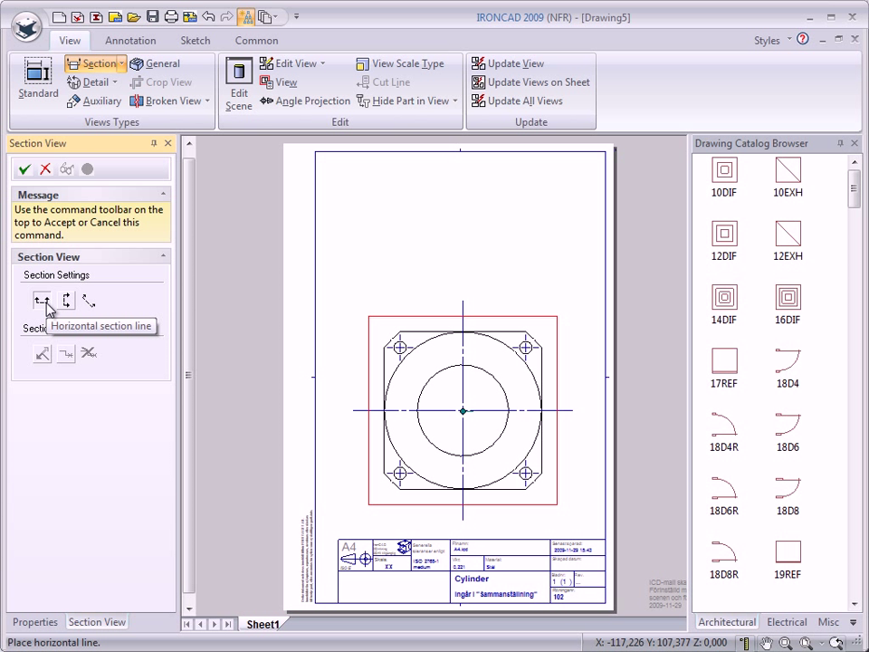
pyautogui.click(350, 410)
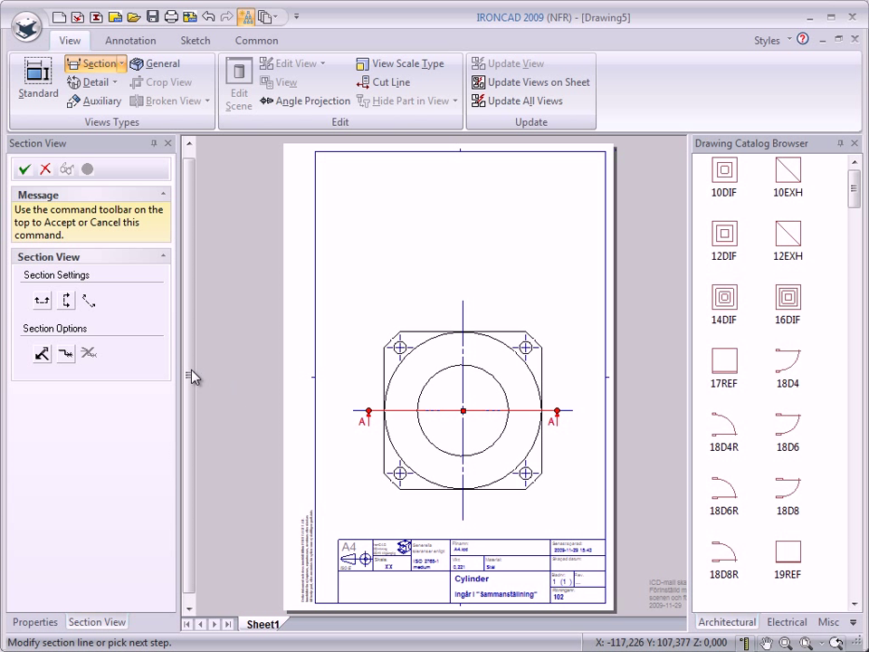
# Step: Try a stepped section line through the upper-right corner hole and a flipped viewing direction, reverting both
pyautogui.click(65, 356)
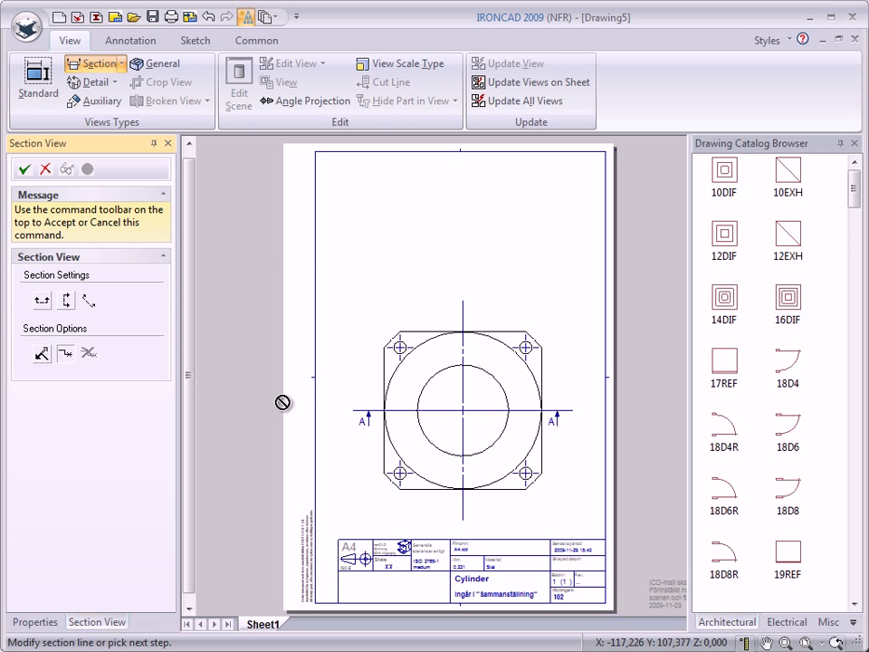
pyautogui.scroll(5, 447, 418)
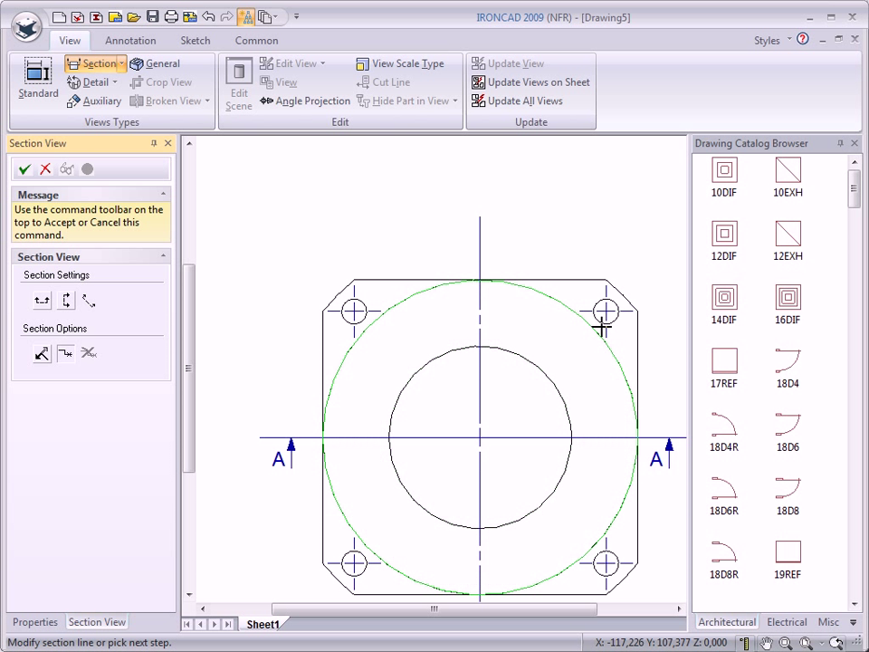
pyautogui.click(606, 311)
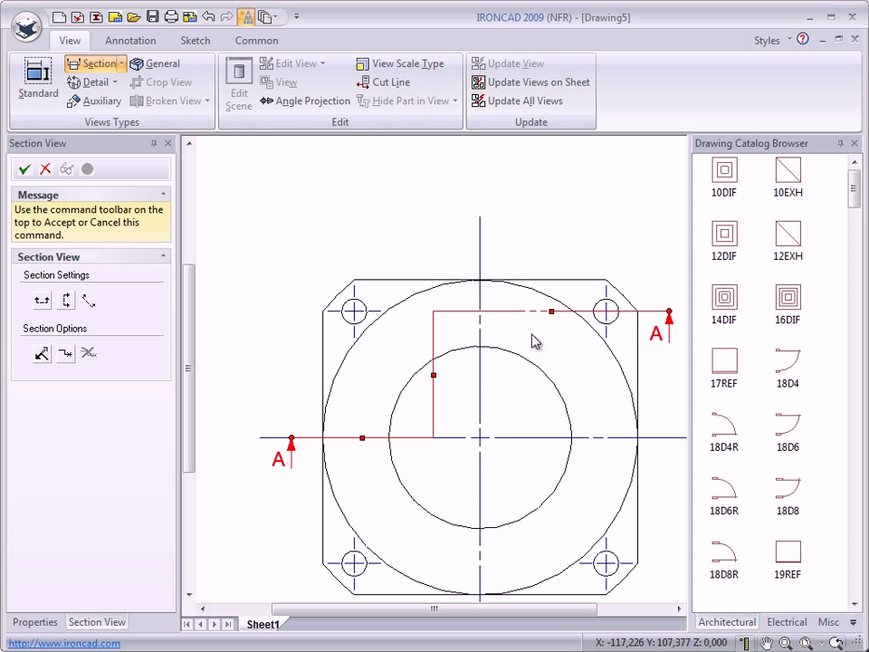
pyautogui.moveTo(443, 376); pyautogui.dragTo(482, 383)
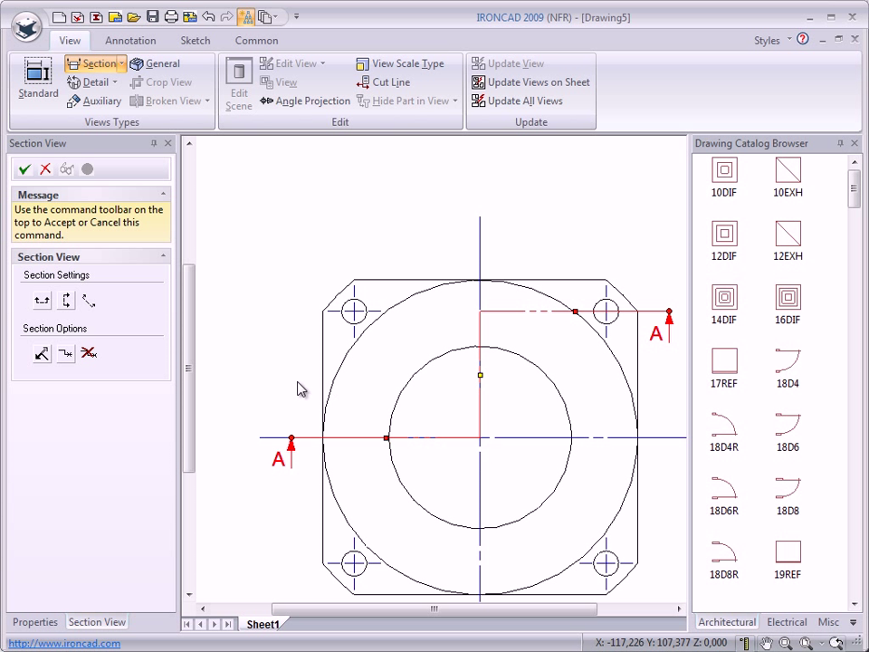
pyautogui.click(88, 354)
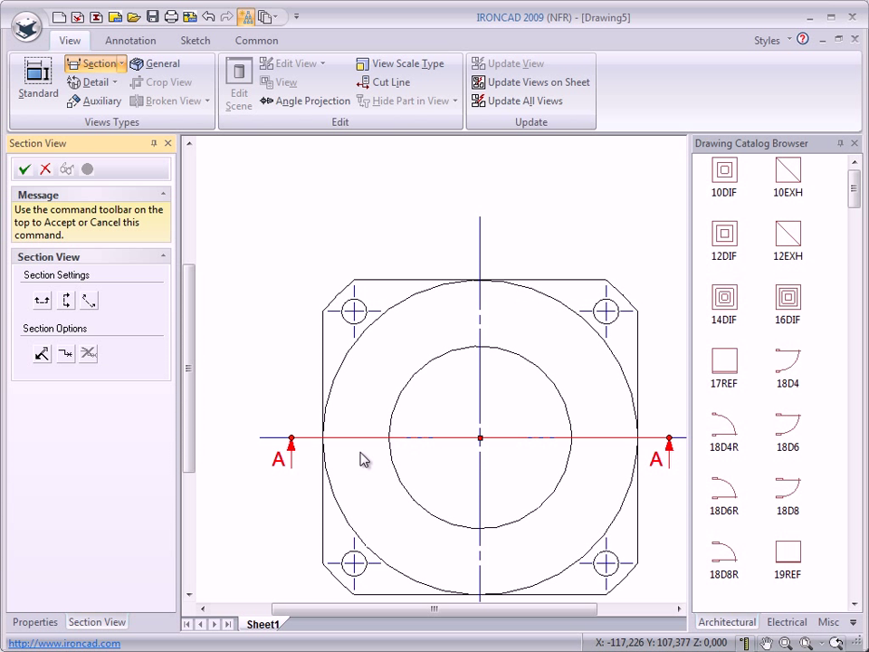
pyautogui.click(42, 356)
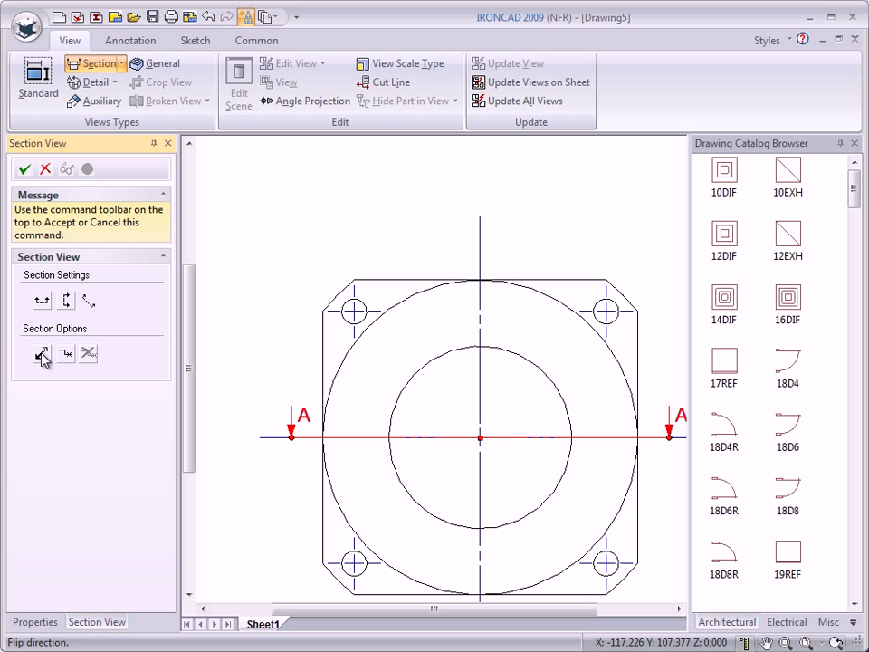
pyautogui.click(42, 356)
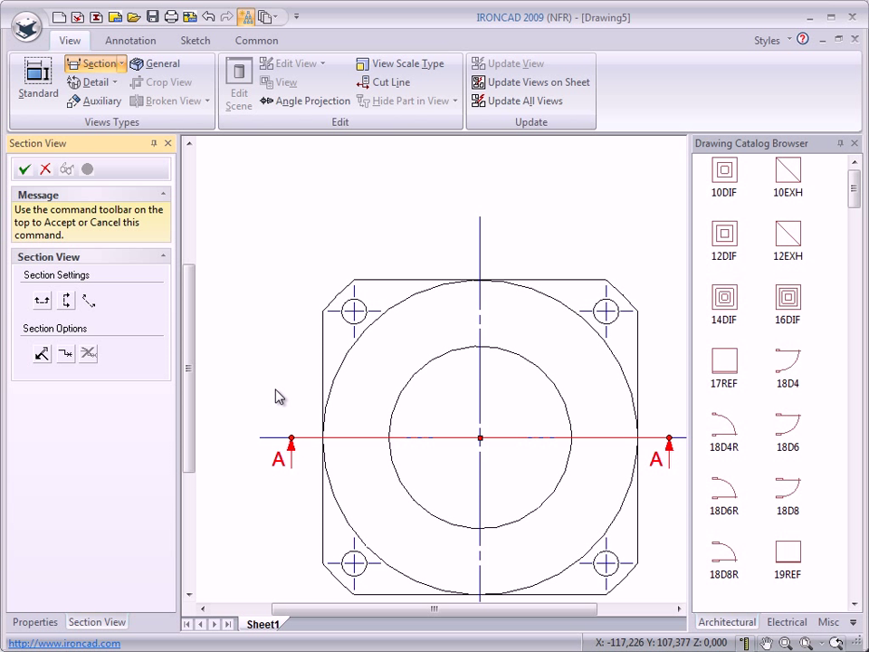
# Step: Accept the straight section line and place the section view above the front view
pyautogui.scroll(-5, 372, 447)
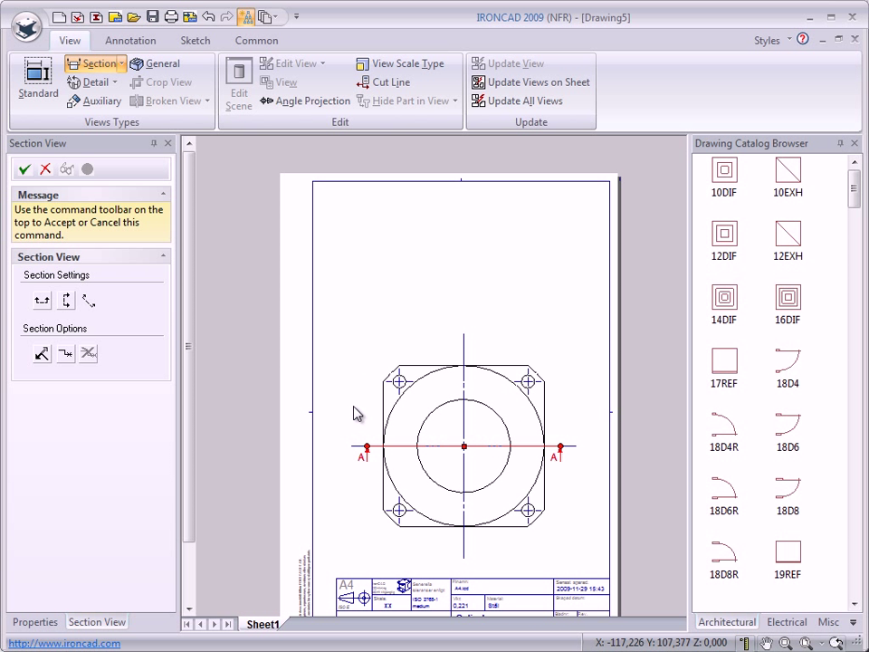
pyautogui.click(25, 170)
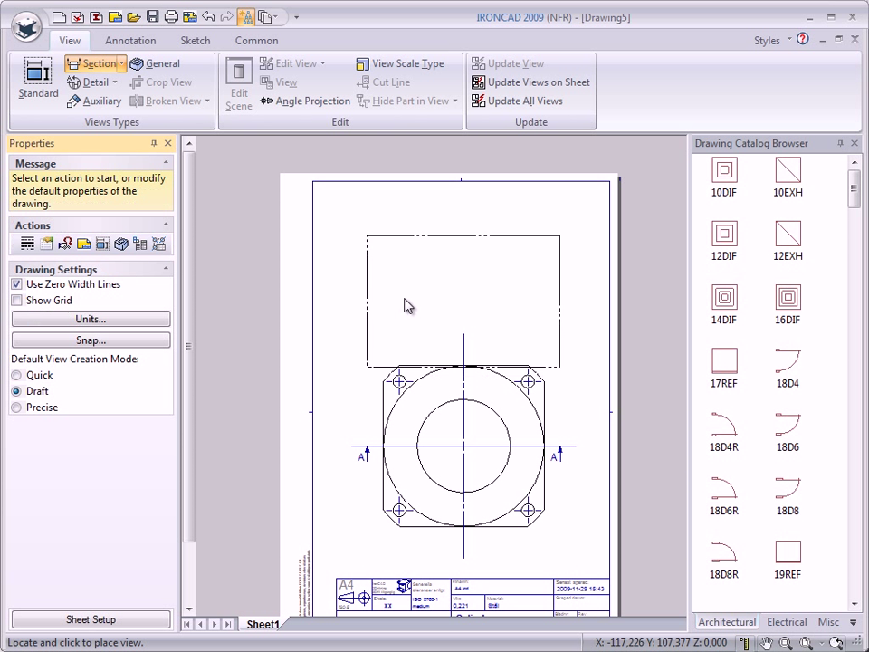
pyautogui.click(412, 276)
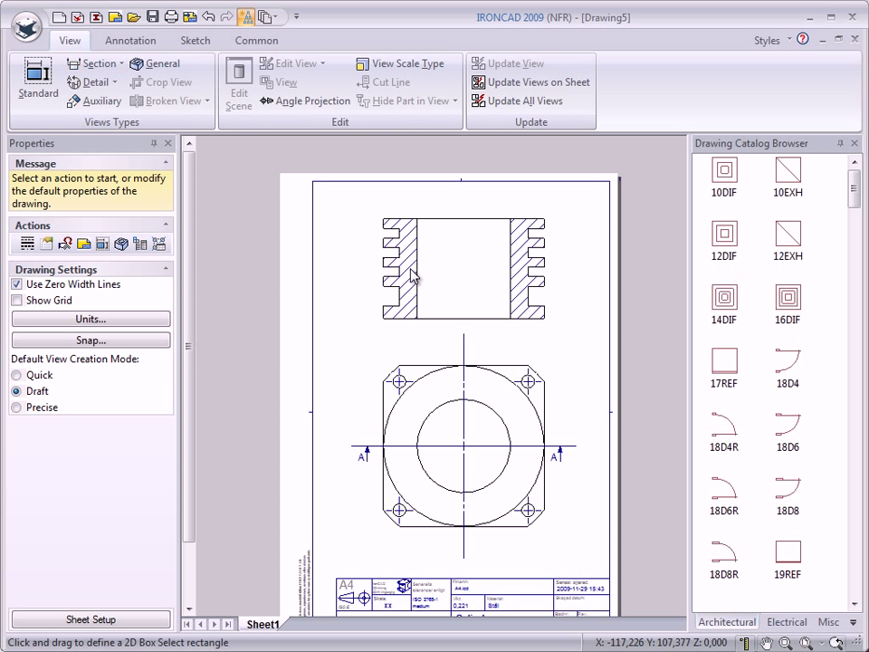
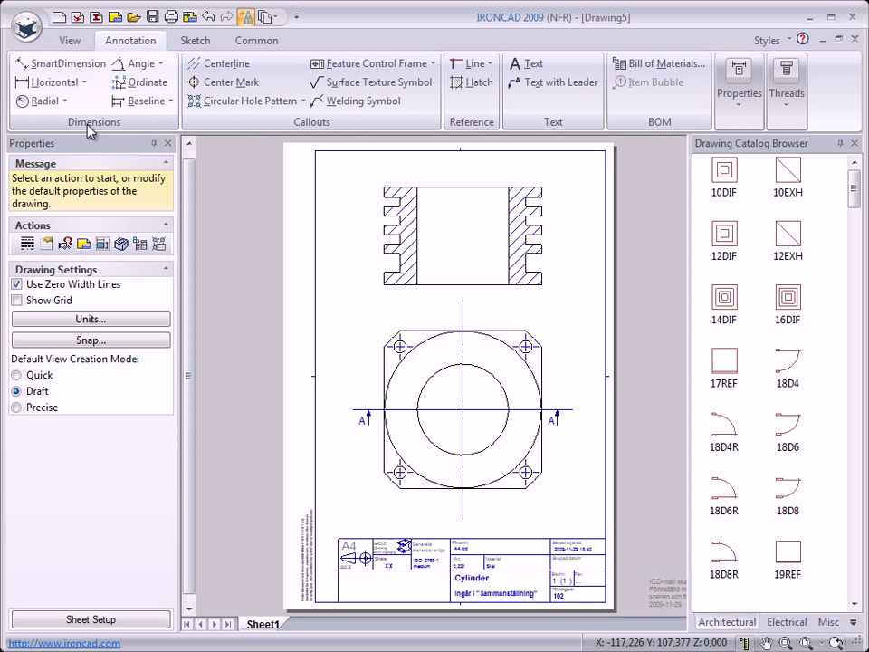
# Step: Dimension the front view's bottom edge between the two corner cuts, placing the dimension below the view
pyautogui.click(65, 70)
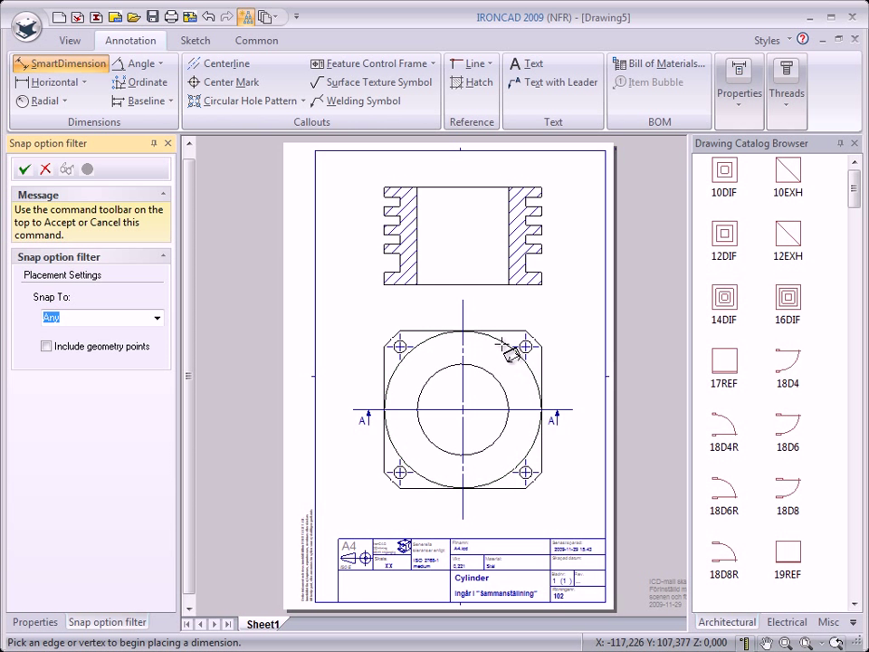
pyautogui.scroll(1, 501, 350)
pyautogui.scroll(2, 501, 350)
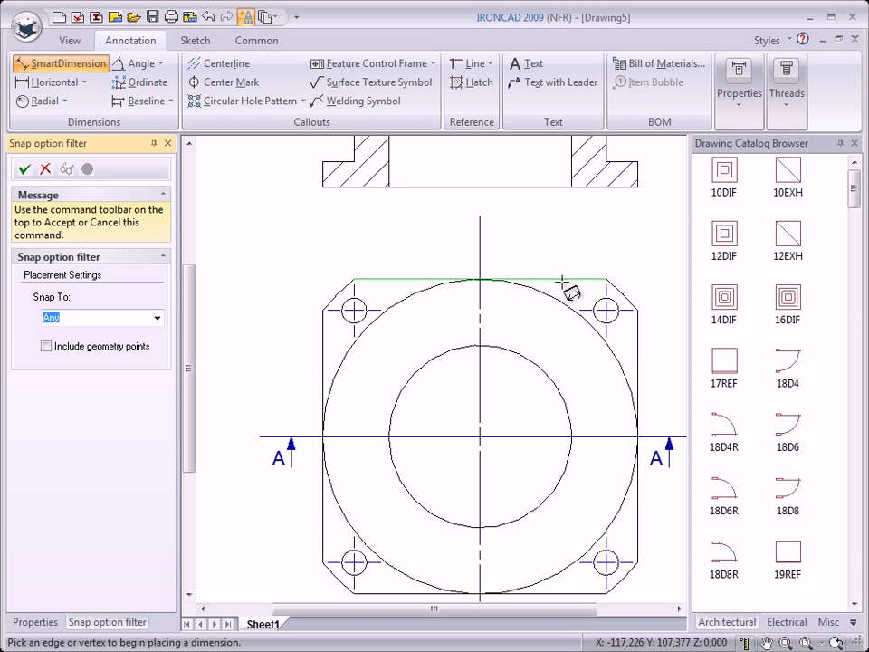
pyautogui.moveTo(537, 368)
pyautogui.mouseDown(button='middle')
pyautogui.moveTo(529, 287)
pyautogui.moveTo(500, 254)
pyautogui.moveTo(466, 258)
pyautogui.mouseUp(button='middle')
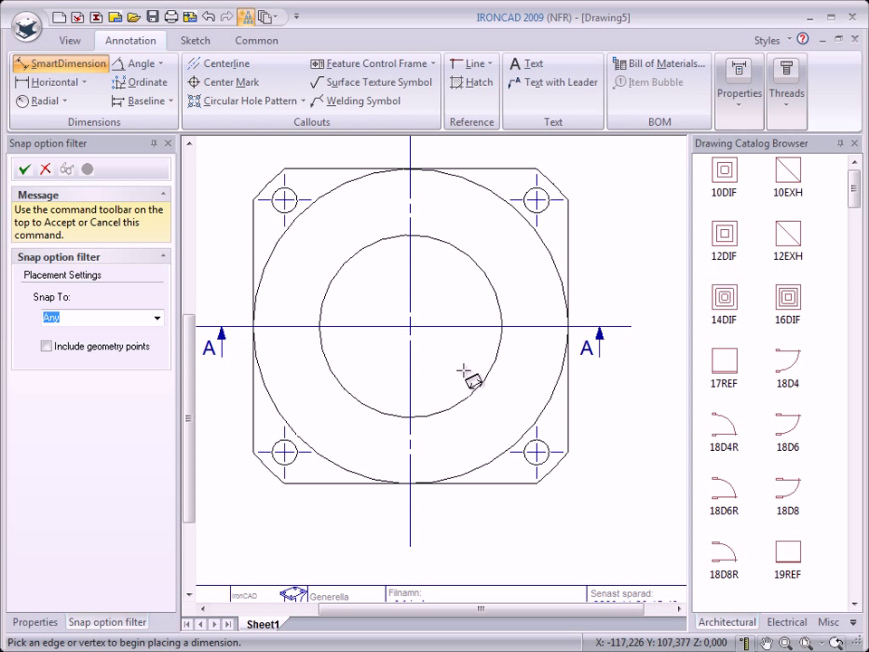
pyautogui.click(494, 484)
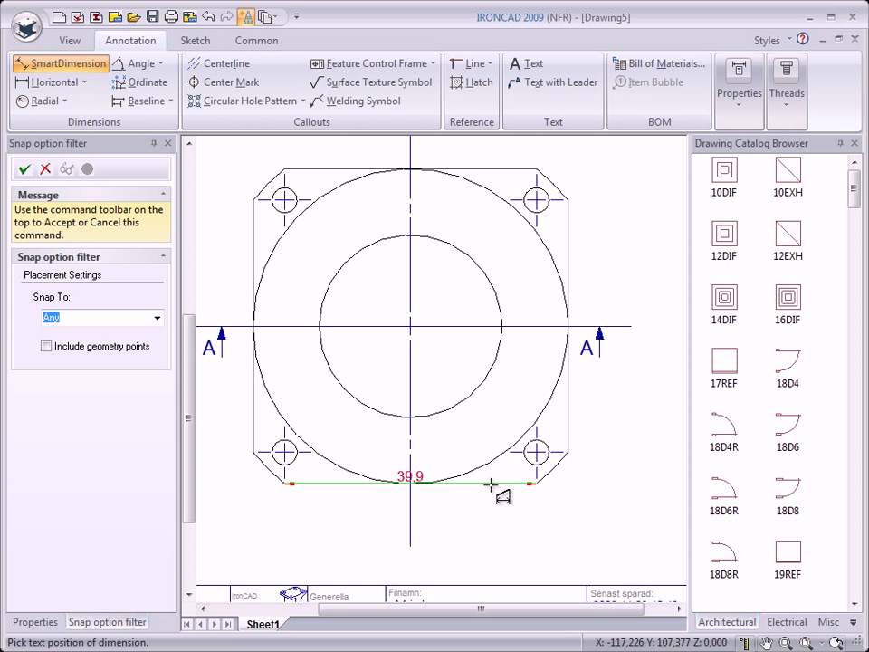
pyautogui.click(425, 533)
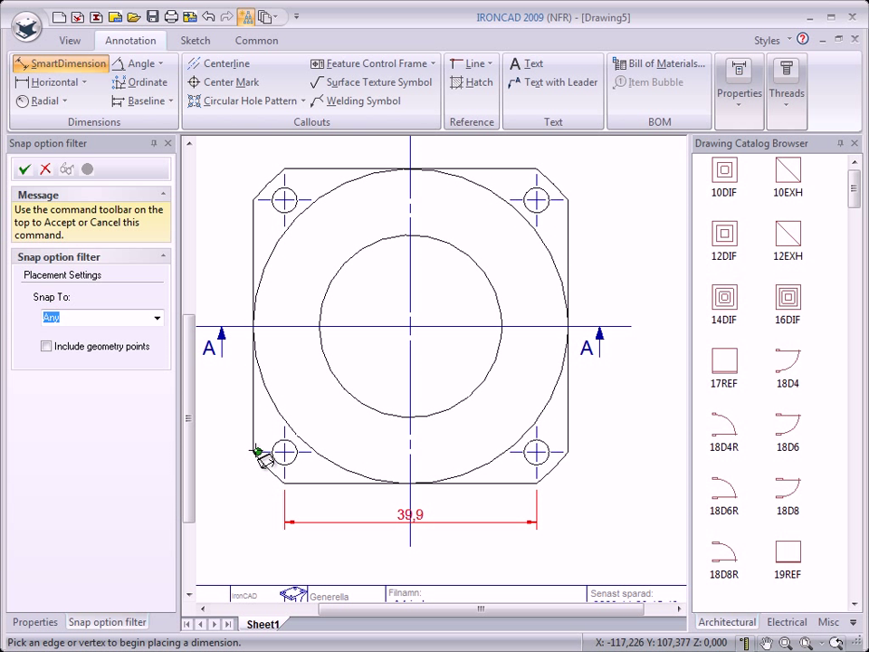
# Step: Dimension the front view's overall width from the lower-left corner vertex to the opposite vertical edge, placed below the bottom-edge dimension
pyautogui.scroll(3, 328, 469)
pyautogui.scroll(-1, 344, 480)
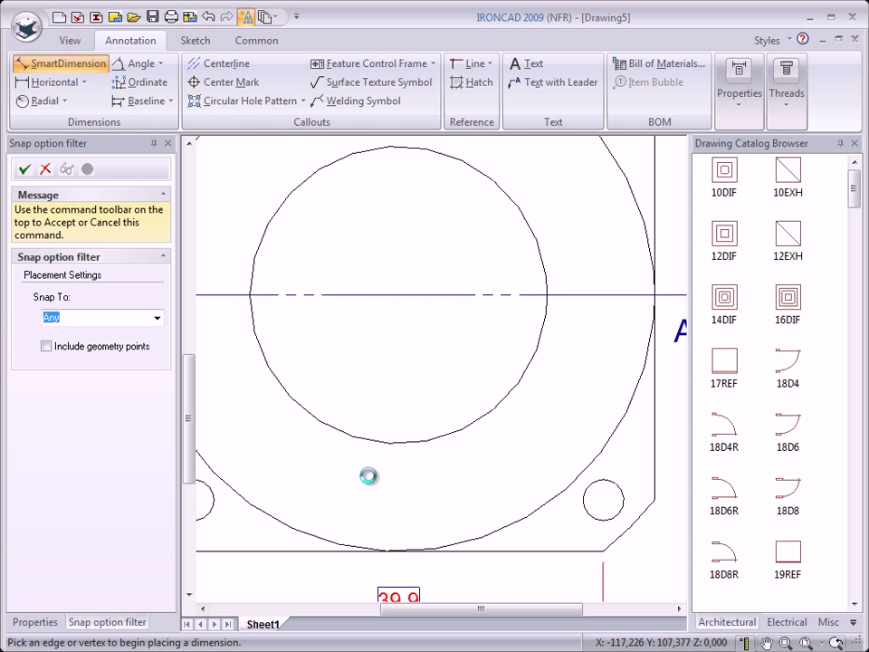
pyautogui.moveTo(368, 473); pyautogui.dragTo(501, 380, button='middle')
pyautogui.scroll(1, 501, 380)
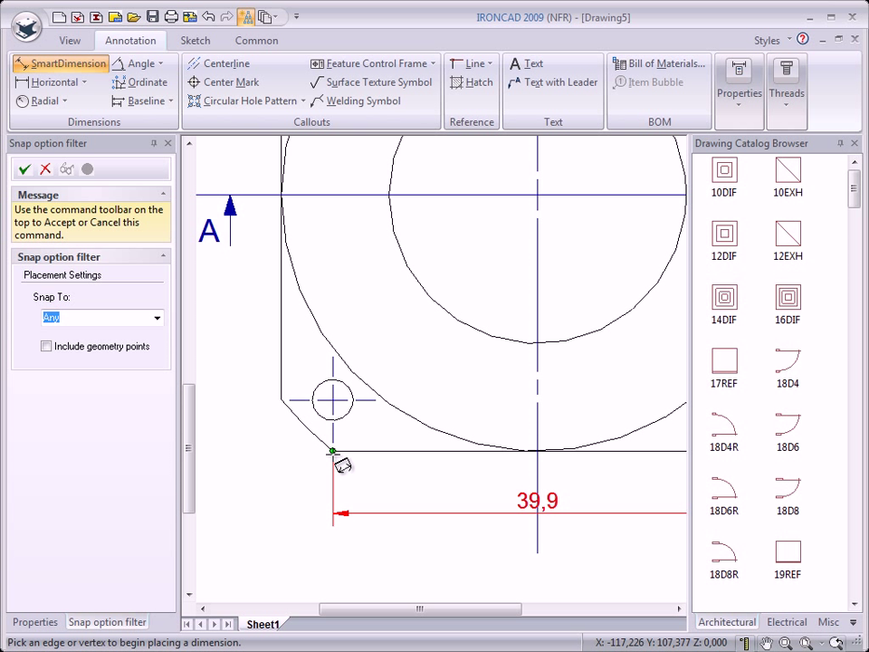
pyautogui.click(281, 399)
pyautogui.moveTo(539, 427)
pyautogui.mouseDown(button='middle')
pyautogui.moveTo(481, 416)
pyautogui.moveTo(330, 418)
pyautogui.mouseUp(button='middle')
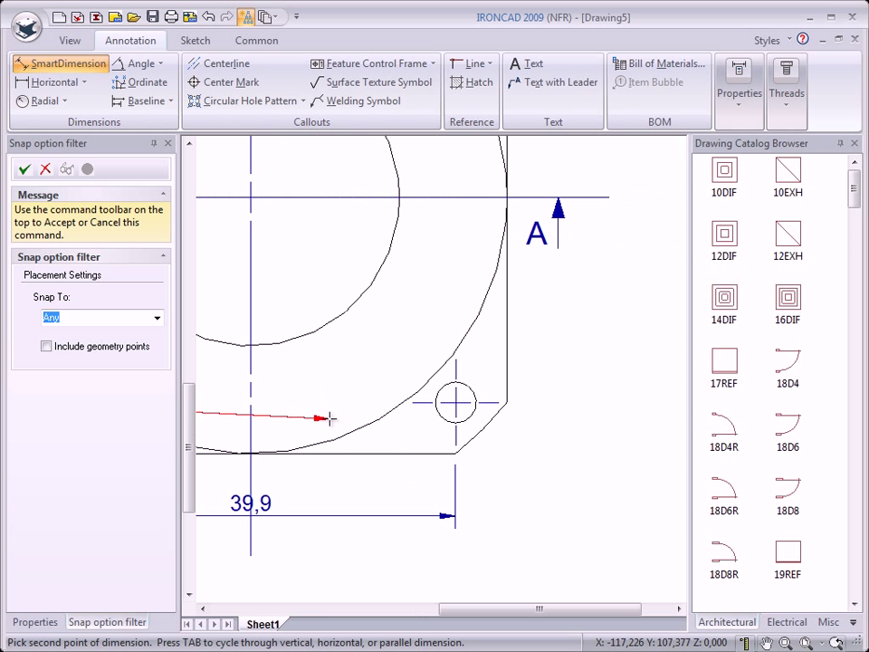
pyautogui.click(507, 392)
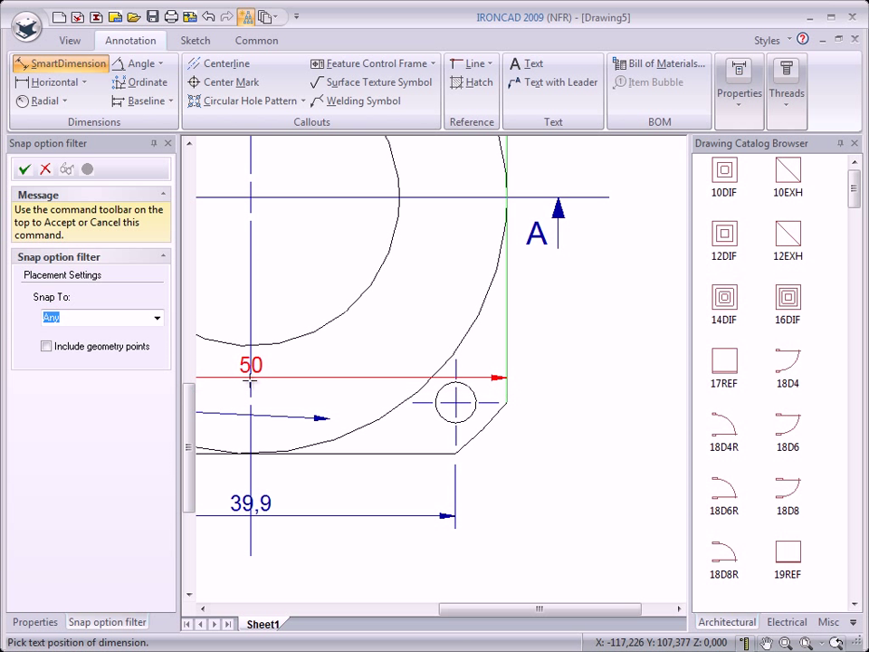
pyautogui.moveTo(282, 519); pyautogui.dragTo(492, 378, button='middle')
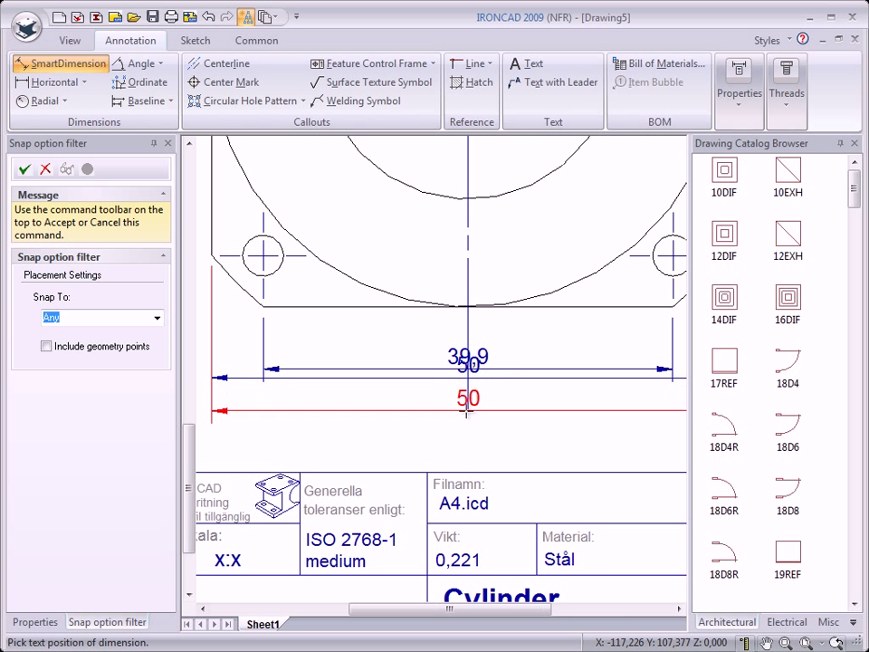
pyautogui.click(489, 409)
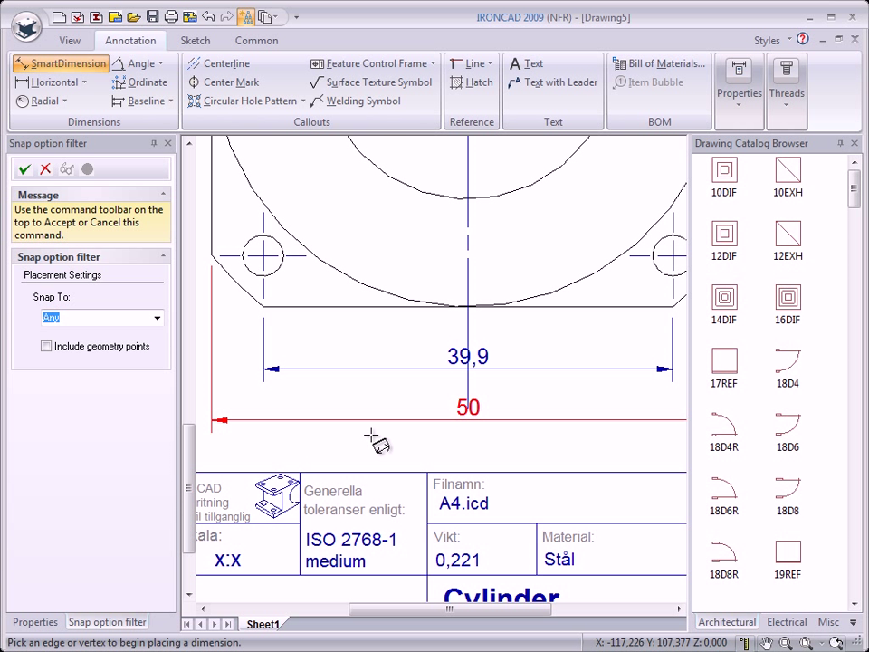
# Step: Delete the bottom-edge dimension and move the overall width dimension up closer to the front view
pyautogui.press('Escape')
pyautogui.click(457, 366)
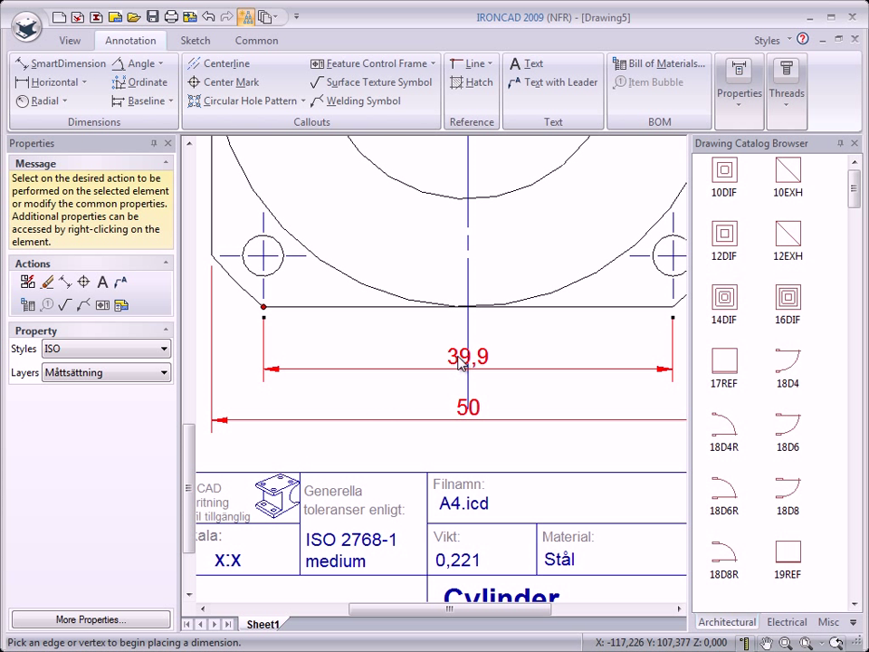
pyautogui.click(461, 360)
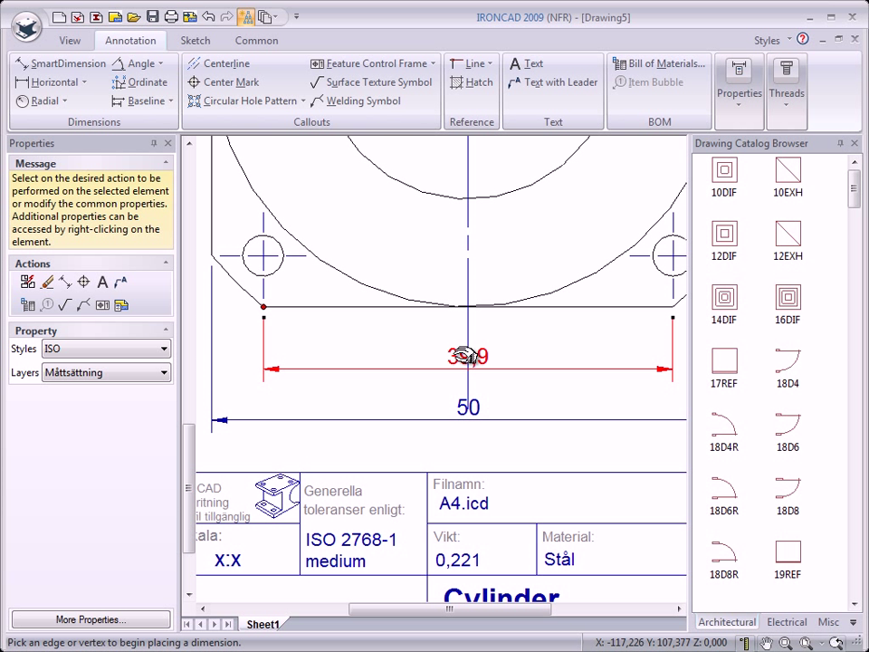
pyautogui.press('Delete')
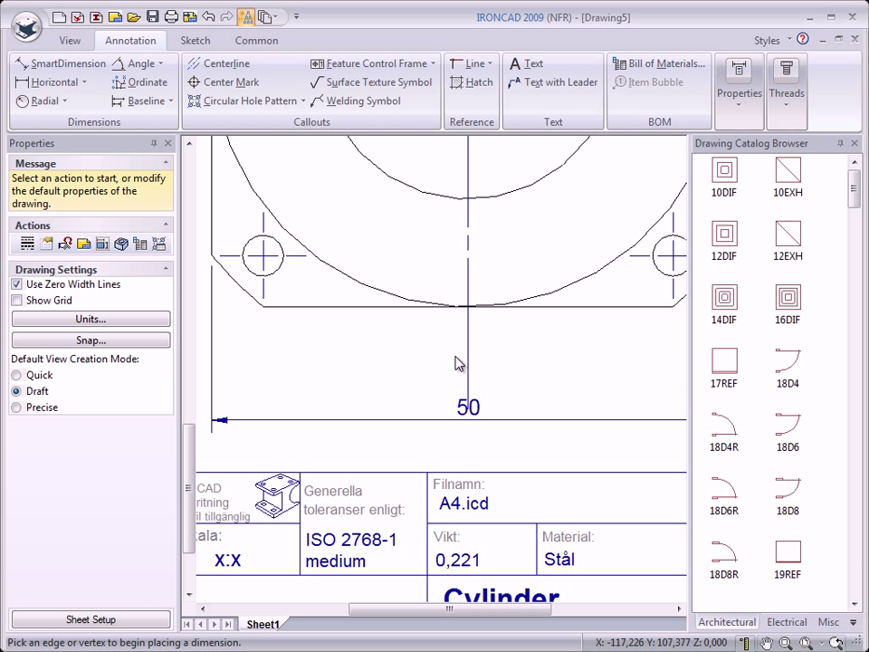
pyautogui.click(477, 413)
pyautogui.moveTo(477, 412); pyautogui.dragTo(468, 353)
# Step: Shorten all four ends of the front view's vertical and horizontal centerlines to just outside the part outline
pyautogui.moveTo(393, 378); pyautogui.dragTo(355, 409, button='middle')
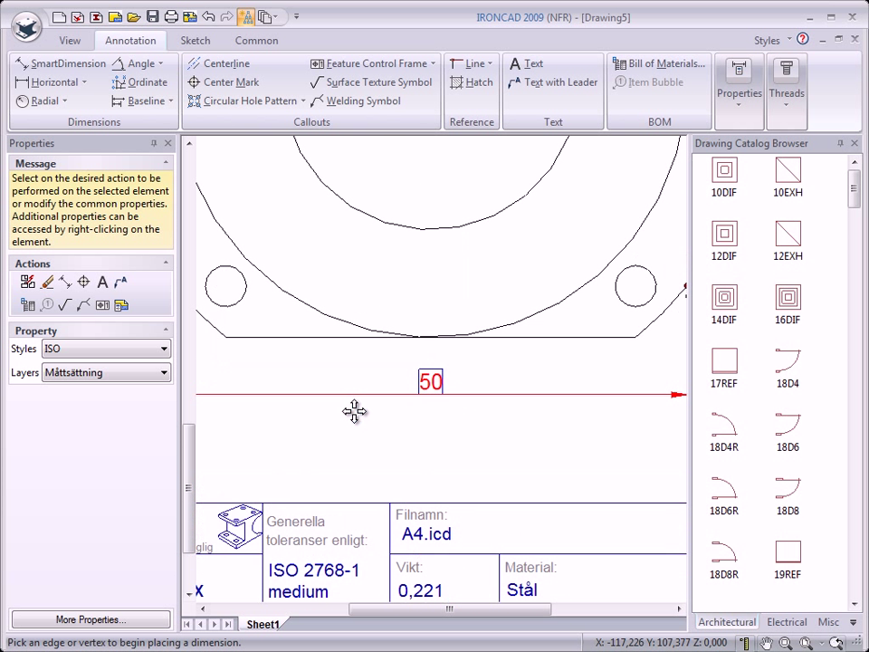
pyautogui.click(431, 444)
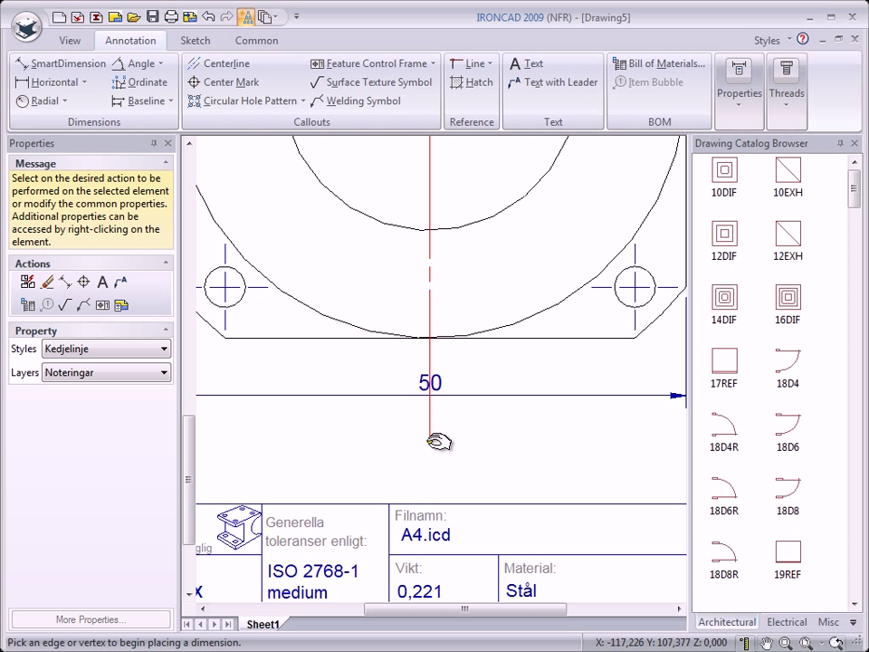
pyautogui.click(431, 367)
pyautogui.moveTo(556, 225); pyautogui.dragTo(326, 503, button='middle')
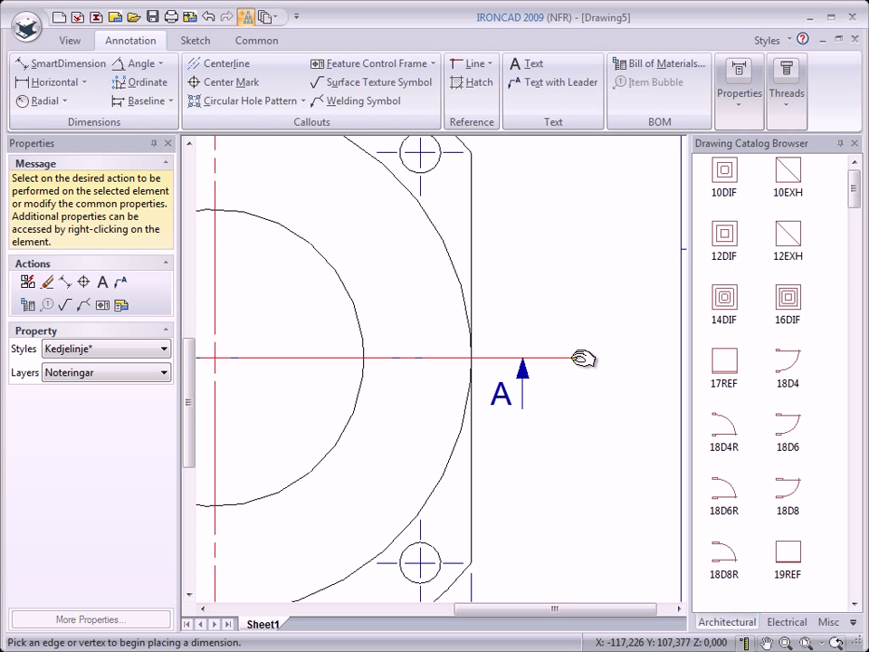
pyautogui.moveTo(386, 325); pyautogui.dragTo(617, 488, button='middle')
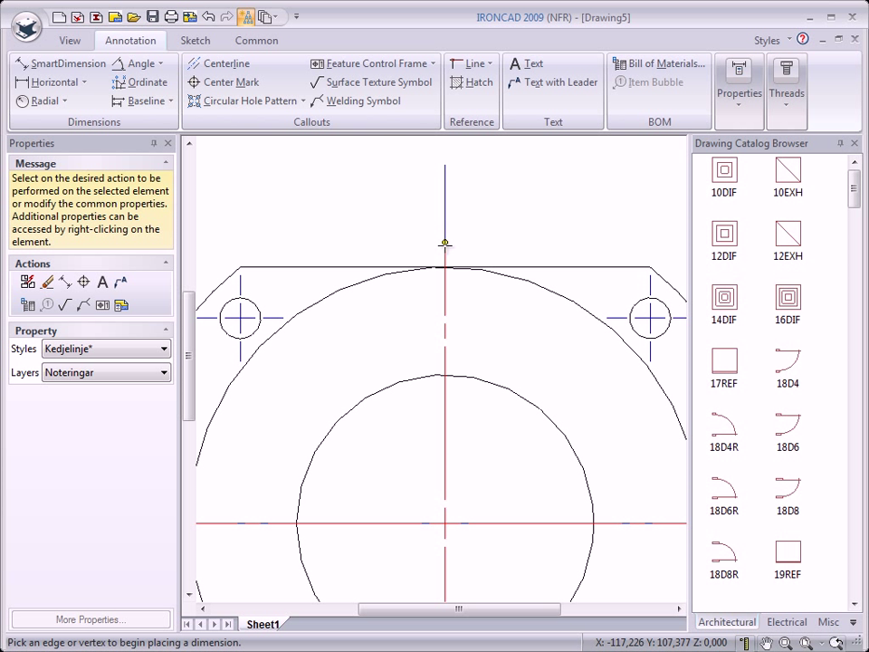
pyautogui.moveTo(316, 404); pyautogui.dragTo(516, 320, button='middle')
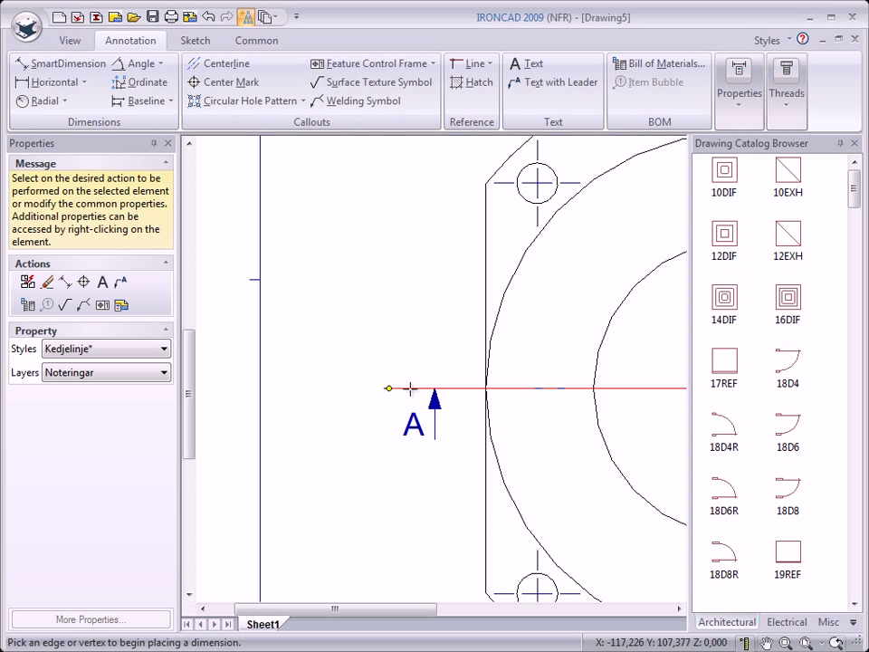
pyautogui.moveTo(525, 497)
pyautogui.mouseDown(button='middle')
pyautogui.moveTo(314, 334)
pyautogui.moveTo(314, 341)
pyautogui.mouseUp(button='middle')
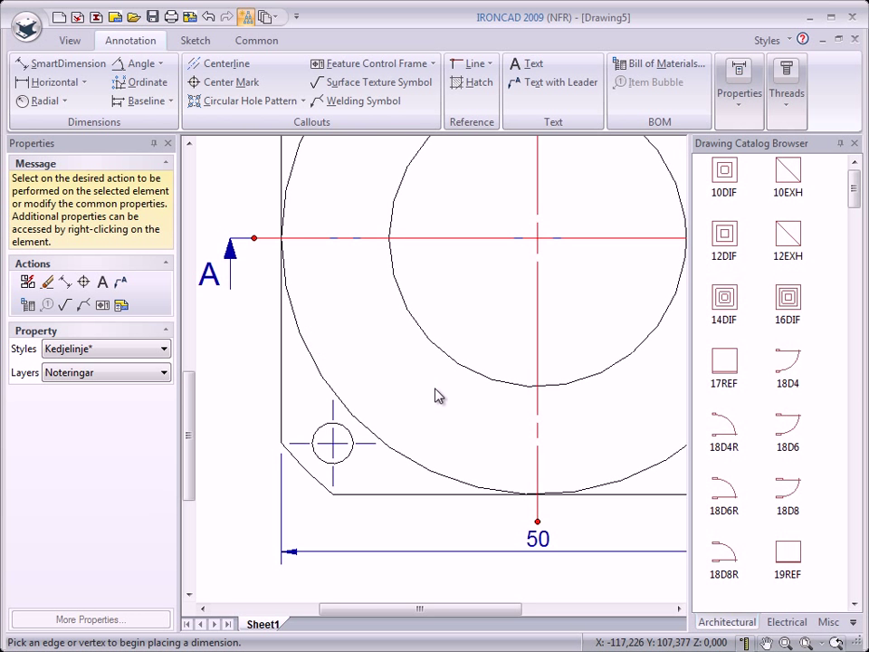
# Step: Dimension the diameters of the front view's large outer circle and central bore, placing both texts inside the view
pyautogui.scroll(-3, 437, 397)
pyautogui.moveTo(452, 372); pyautogui.dragTo(396, 431, button='middle')
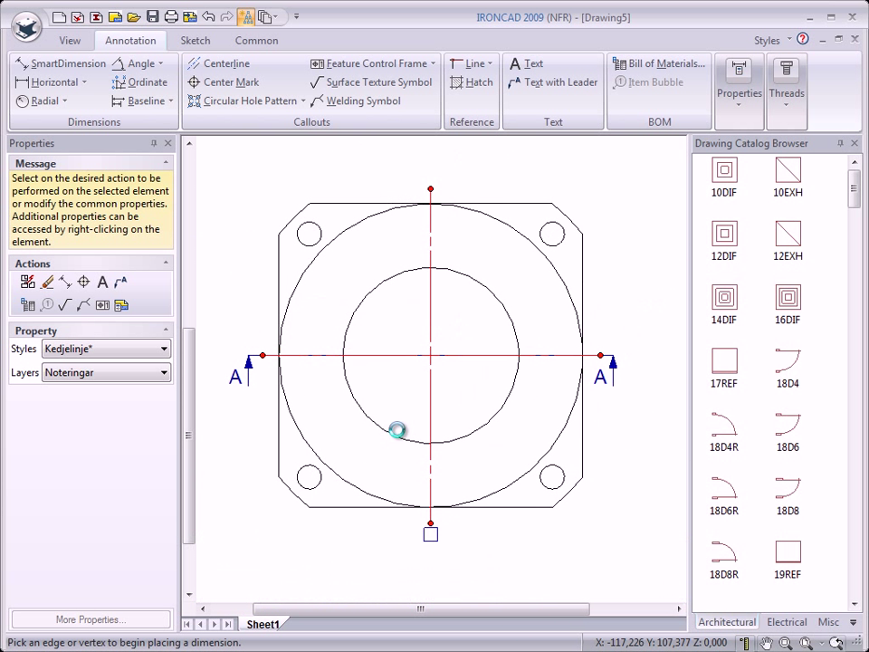
pyautogui.click(50, 64)
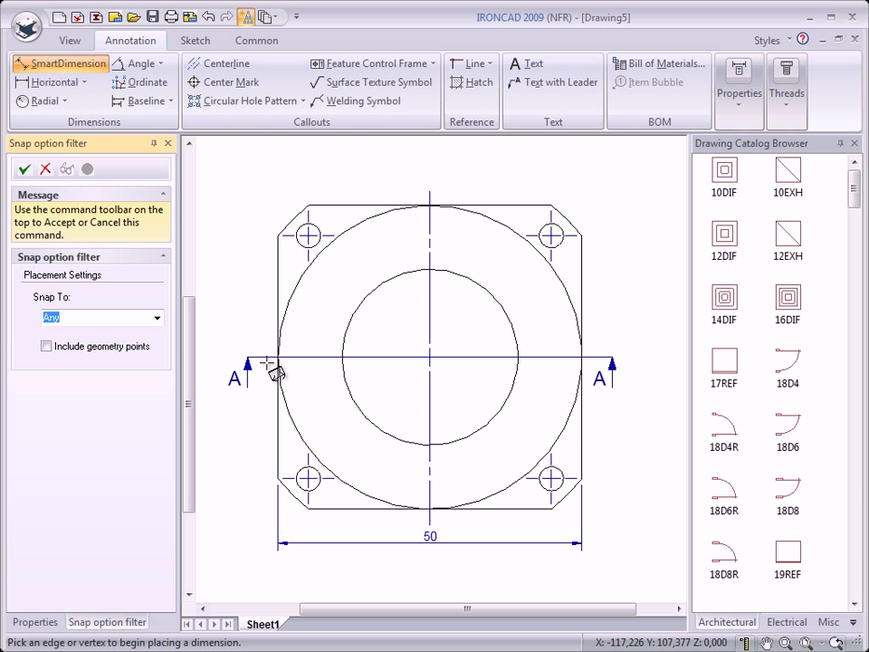
pyautogui.click(562, 286)
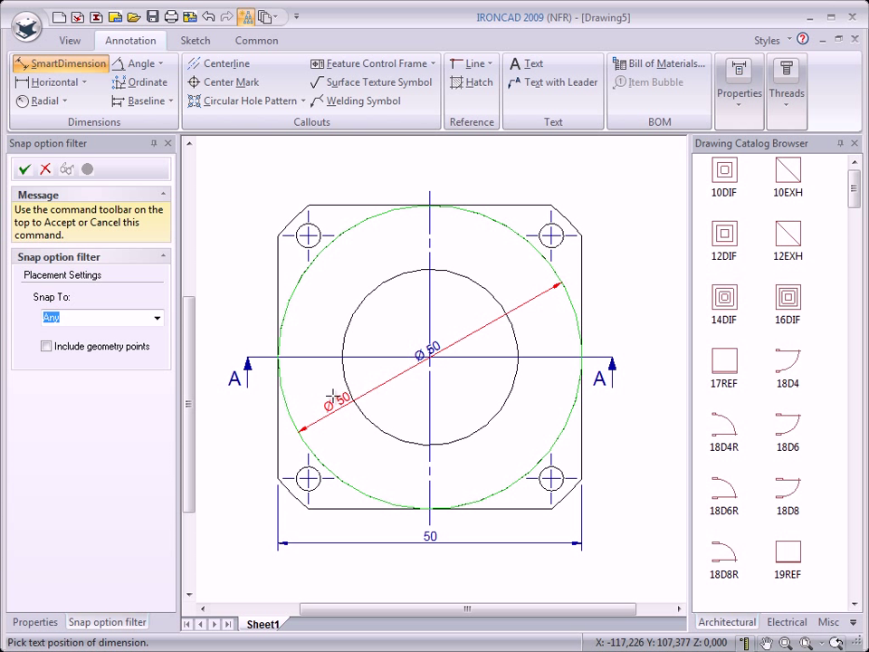
pyautogui.click(453, 326)
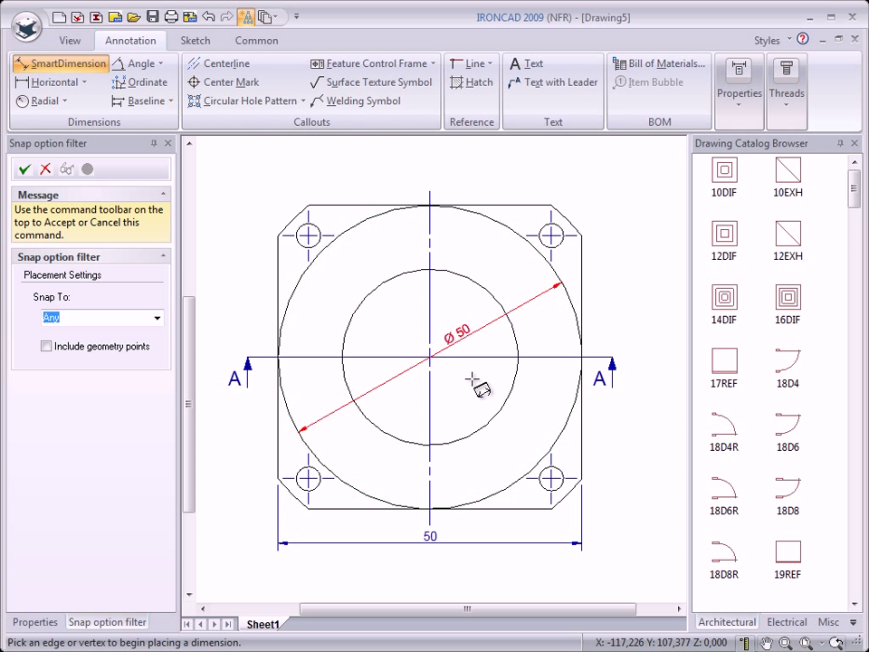
pyautogui.click(509, 391)
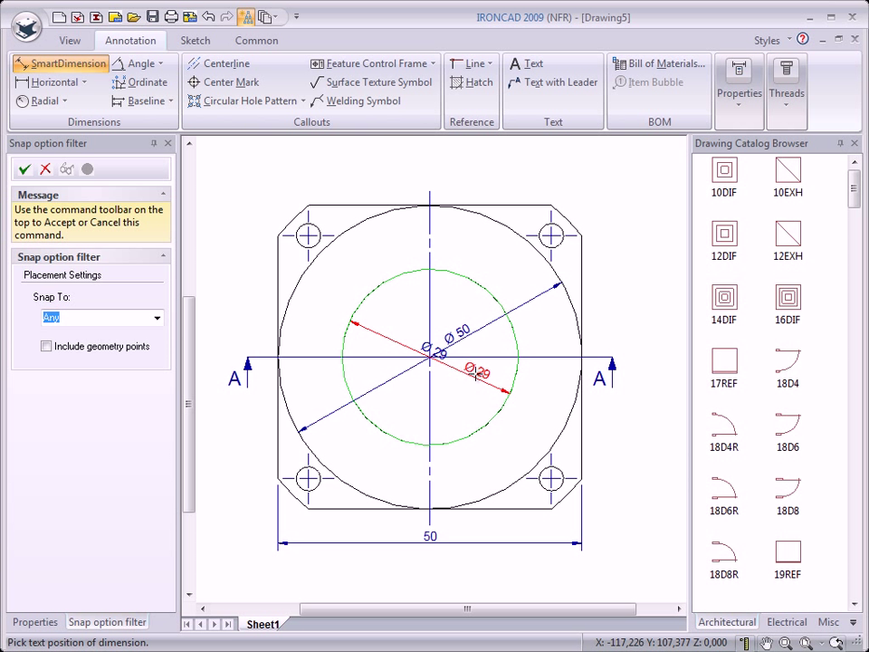
pyautogui.click(409, 361)
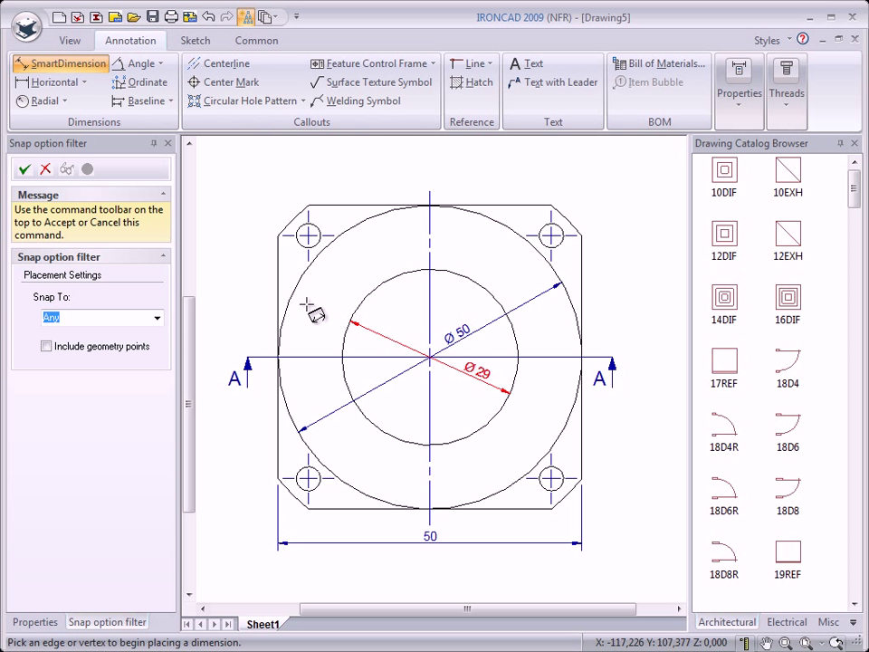
# Step: Dimension the upper-left corner cut's radius and the upper-right hole's diameter, placing both texts outside the outline
pyautogui.moveTo(311, 297); pyautogui.dragTo(419, 342, button='middle')
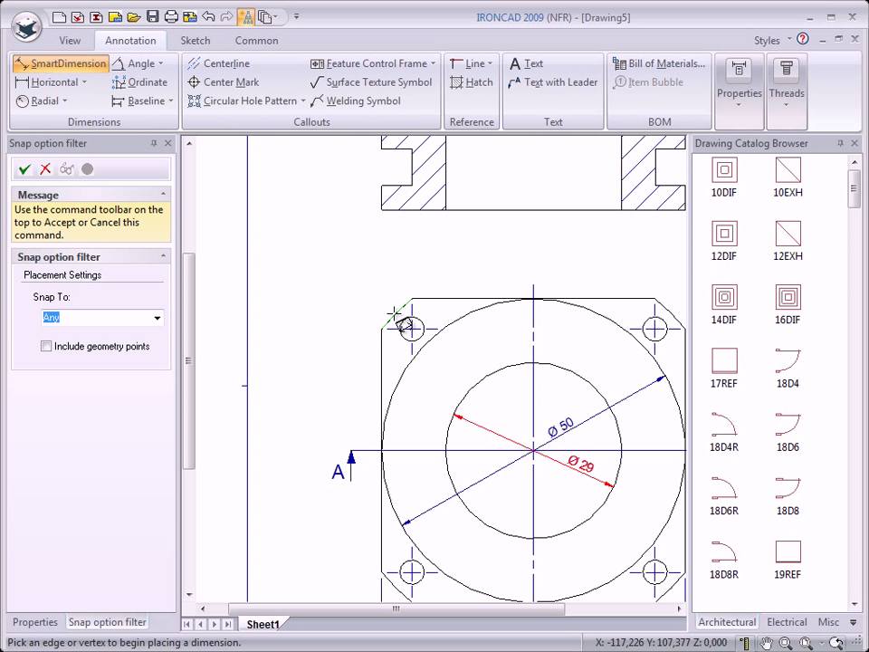
pyautogui.click(395, 318)
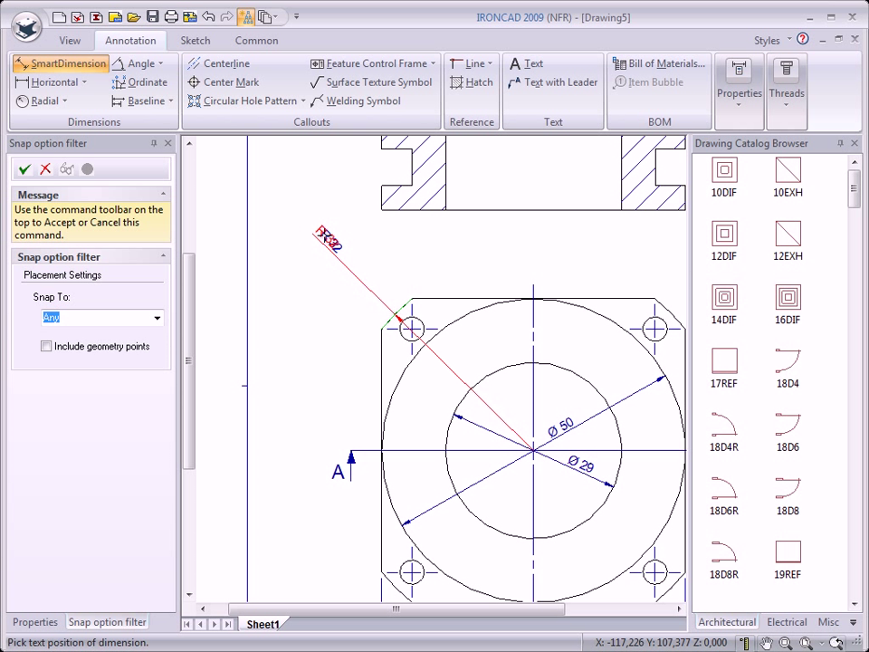
pyautogui.click(371, 298)
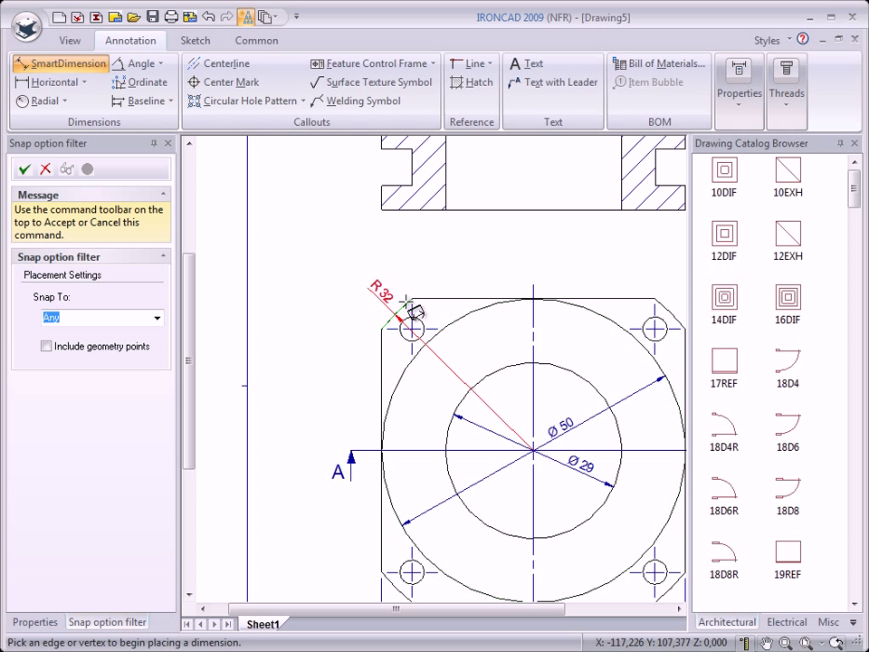
pyautogui.moveTo(493, 393)
pyautogui.mouseDown(button='middle')
pyautogui.moveTo(450, 379)
pyautogui.moveTo(408, 389)
pyautogui.mouseUp(button='middle')
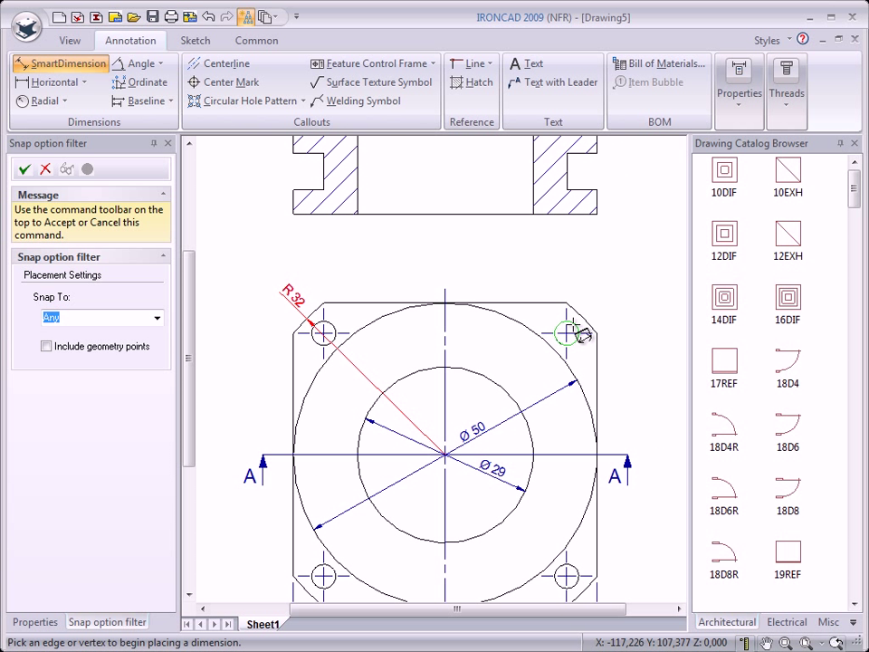
pyautogui.click(579, 334)
pyautogui.click(602, 299)
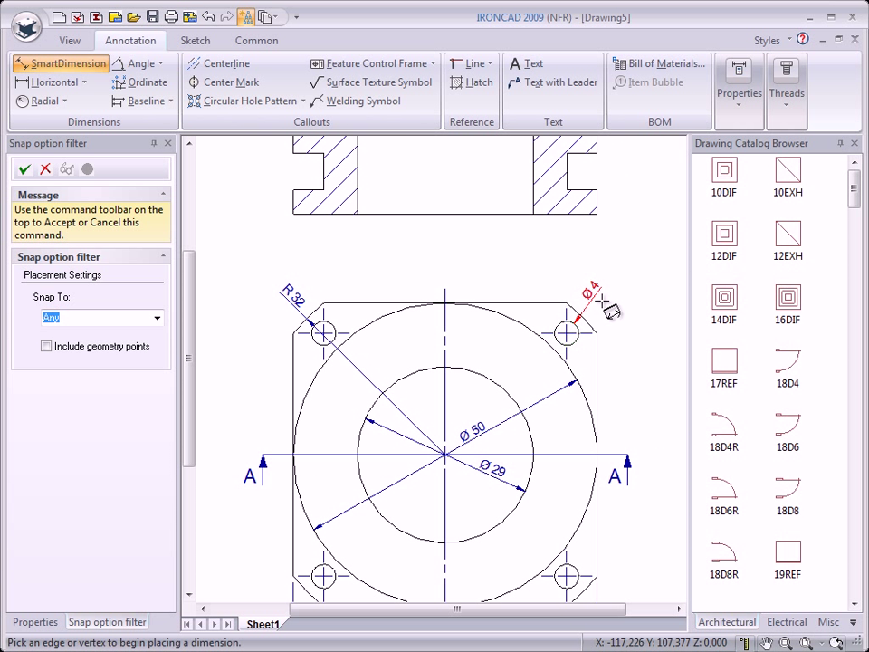
pyautogui.press('Escape')
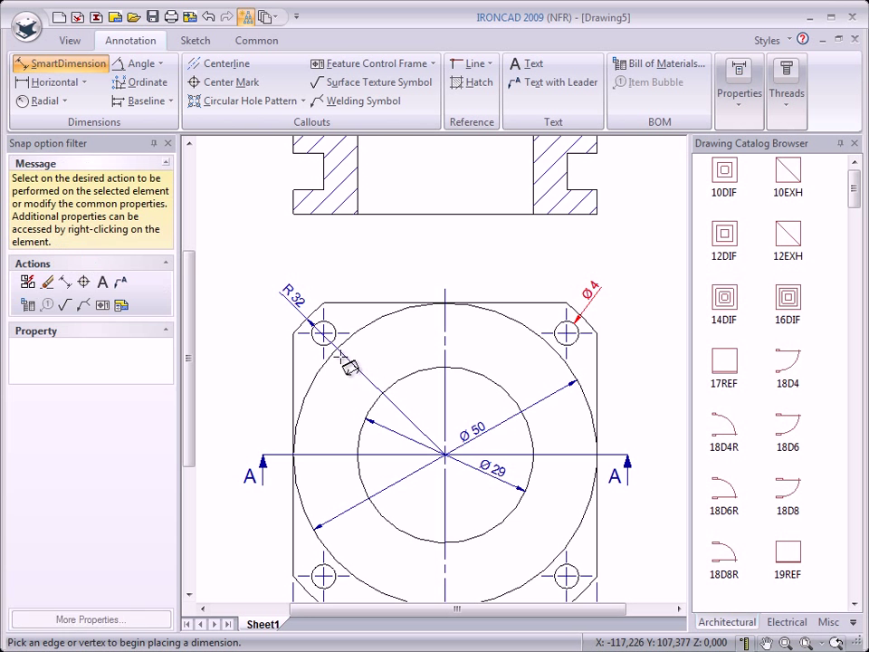
# Step: Adjust the corner radius dimension's arrow point so its line runs through the center of the upper-left hole
pyautogui.moveTo(260, 355); pyautogui.dragTo(325, 307, button='middle')
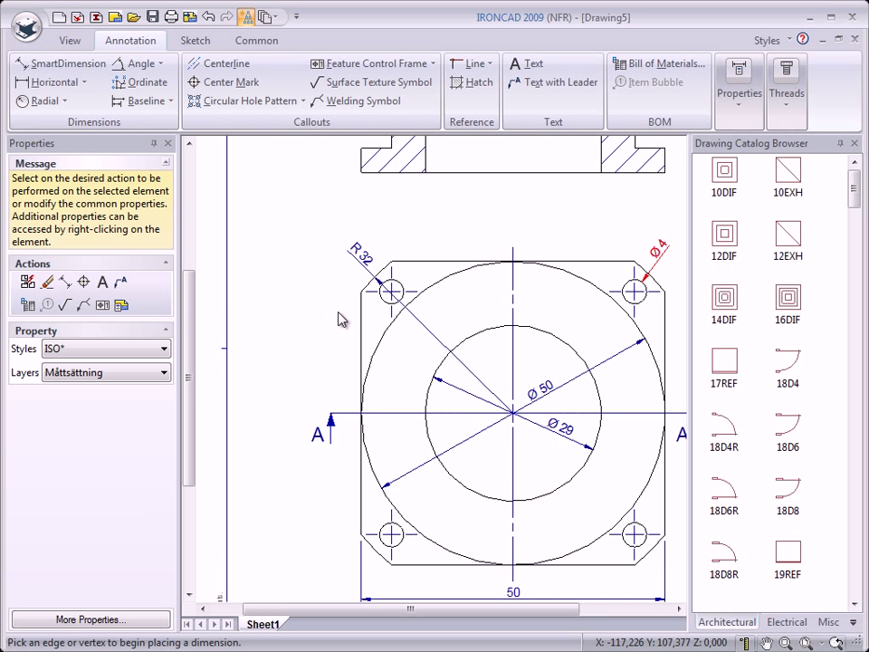
pyautogui.scroll(2, 343, 320)
pyautogui.scroll(2, 272, 257)
pyautogui.moveTo(273, 255); pyautogui.dragTo(336, 344, button='middle')
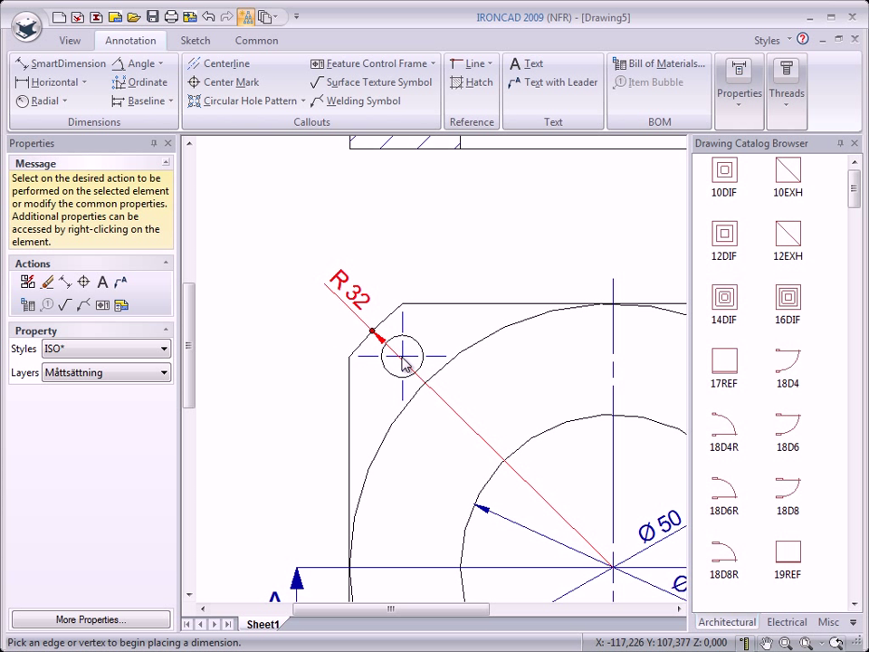
pyautogui.click(375, 335)
pyautogui.moveTo(377, 331)
pyautogui.mouseDown()
pyautogui.moveTo(385, 317)
pyautogui.moveTo(375, 331)
pyautogui.mouseUp()
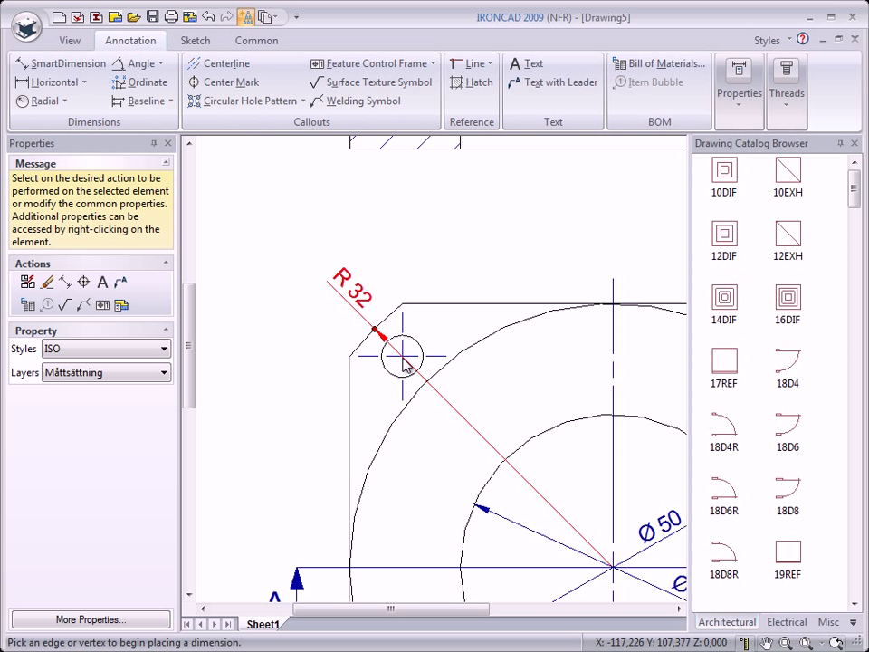
# Step: Set the text format of the upper-right hole's diameter dimension to On/Horizontal
pyautogui.moveTo(589, 380); pyautogui.dragTo(361, 357, button='middle')
pyautogui.moveTo(662, 352)
pyautogui.mouseDown(button='middle')
pyautogui.moveTo(493, 334)
pyautogui.moveTo(423, 382)
pyautogui.mouseUp(button='middle')
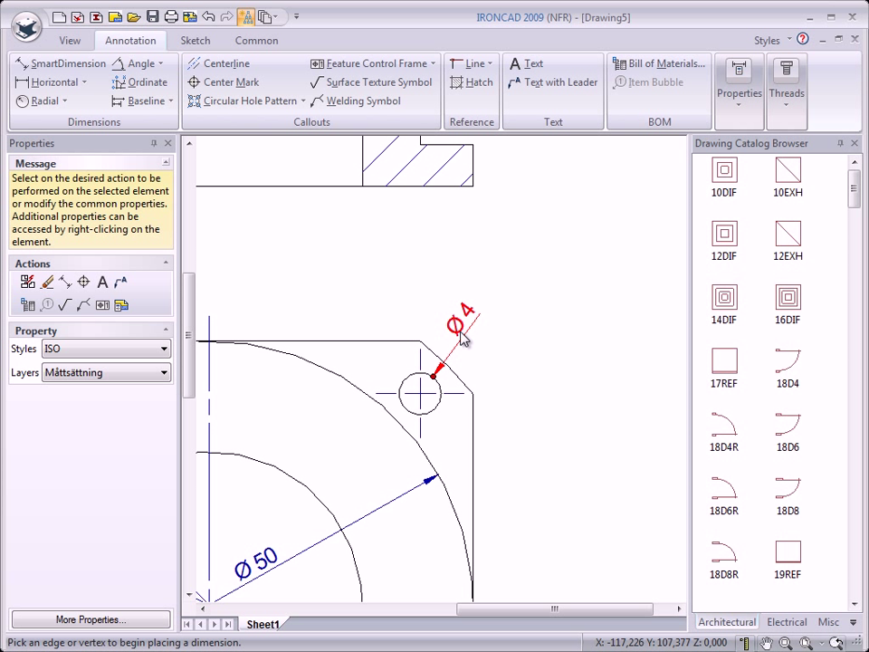
pyautogui.moveTo(462, 337); pyautogui.dragTo(469, 331)
pyautogui.rightClick(469, 337)
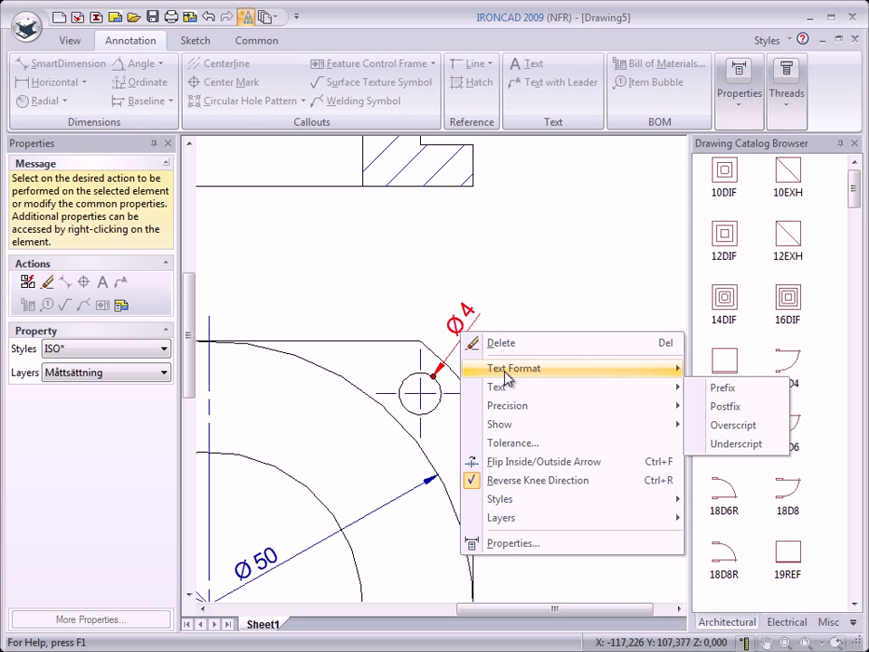
pyautogui.moveTo(573, 374)
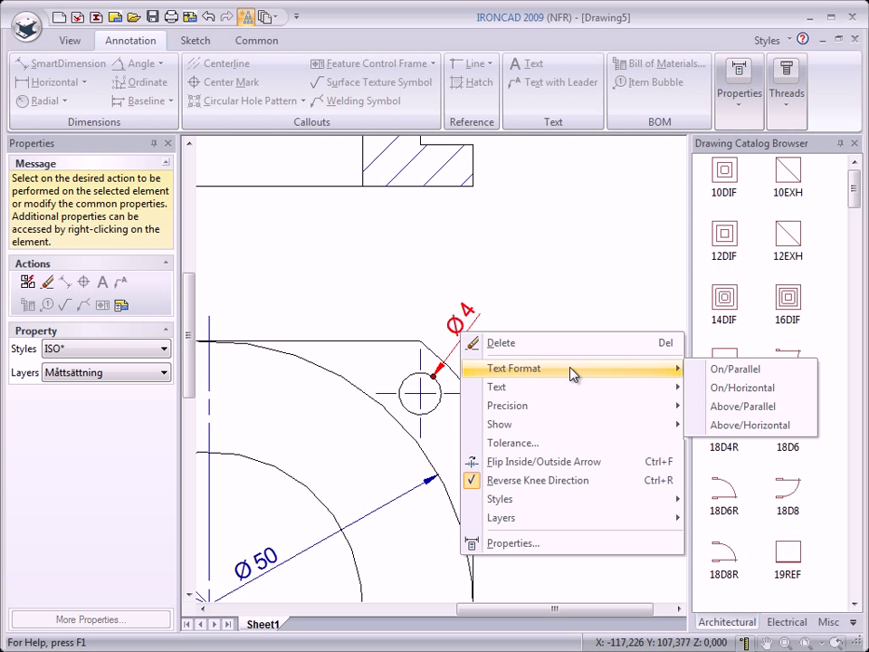
pyautogui.click(736, 388)
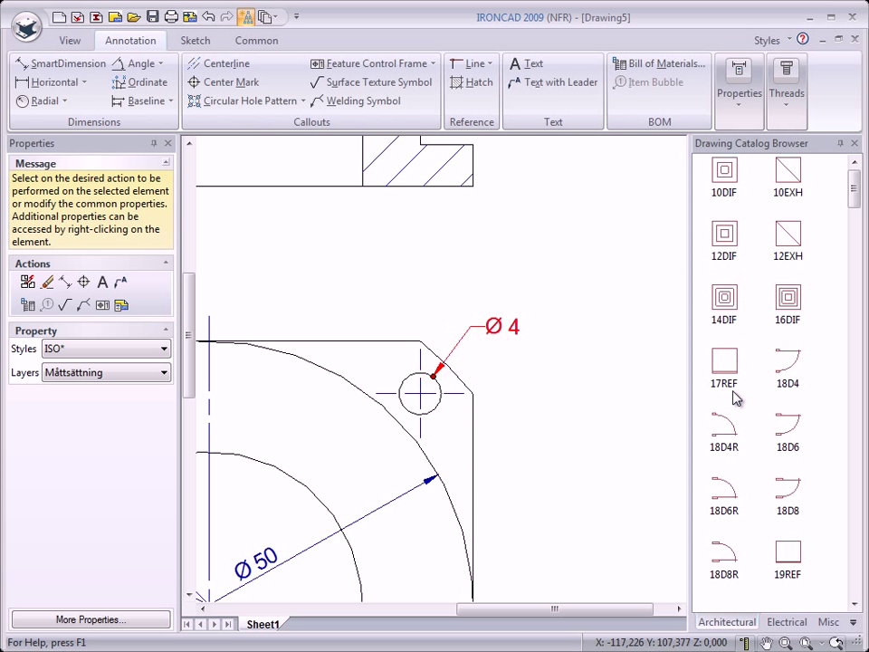
# Step: Add the postfix (x4) to the upper-right hole's diameter dimension and deselect it
pyautogui.rightClick(505, 333)
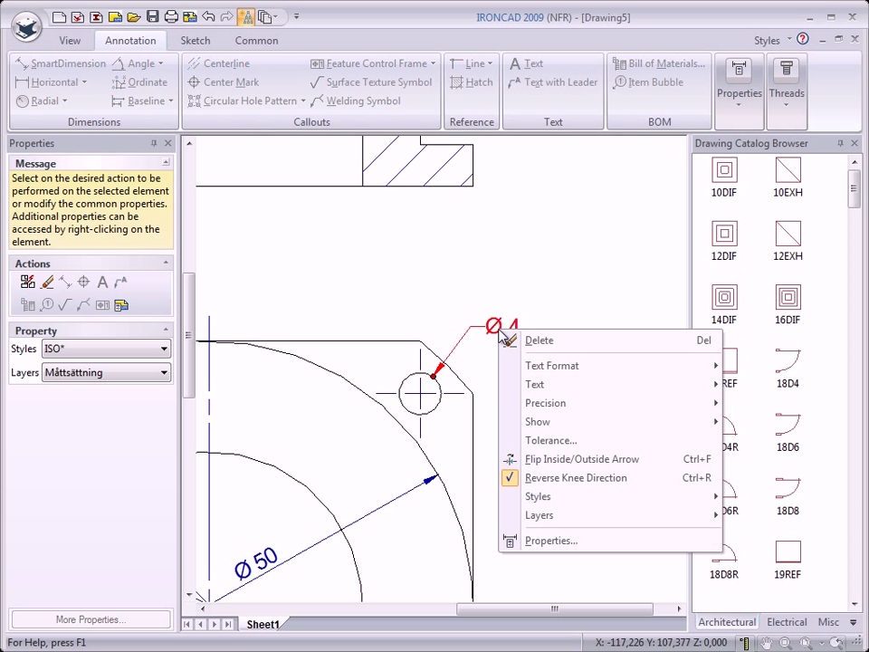
pyautogui.moveTo(537, 389)
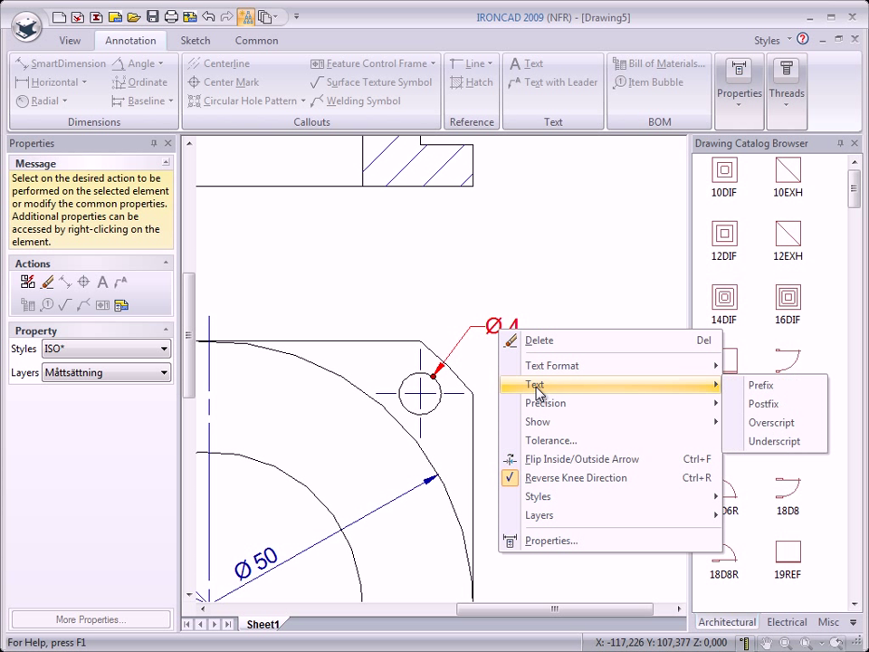
pyautogui.click(761, 406)
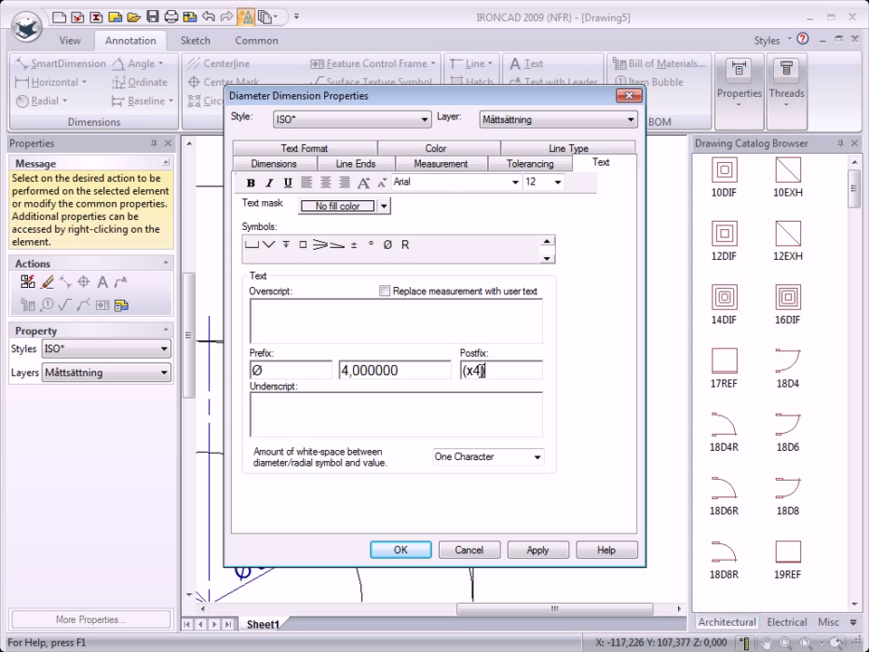
pyautogui.click(400, 549)
pyautogui.click(514, 380)
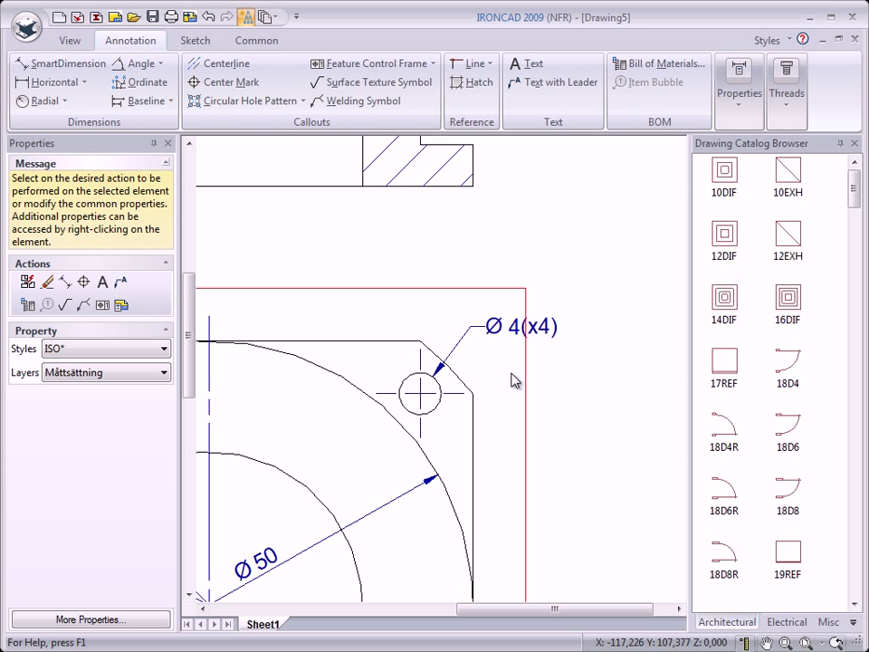
pyautogui.click(552, 392)
# Step: Dimension the height of the section view's bottom flange between its right-hand corners, placing the dimension to the right
pyautogui.scroll(-3, 534, 391)
pyautogui.moveTo(471, 407)
pyautogui.mouseDown(button='middle')
pyautogui.moveTo(463, 404)
pyautogui.moveTo(491, 321)
pyautogui.mouseUp(button='middle')
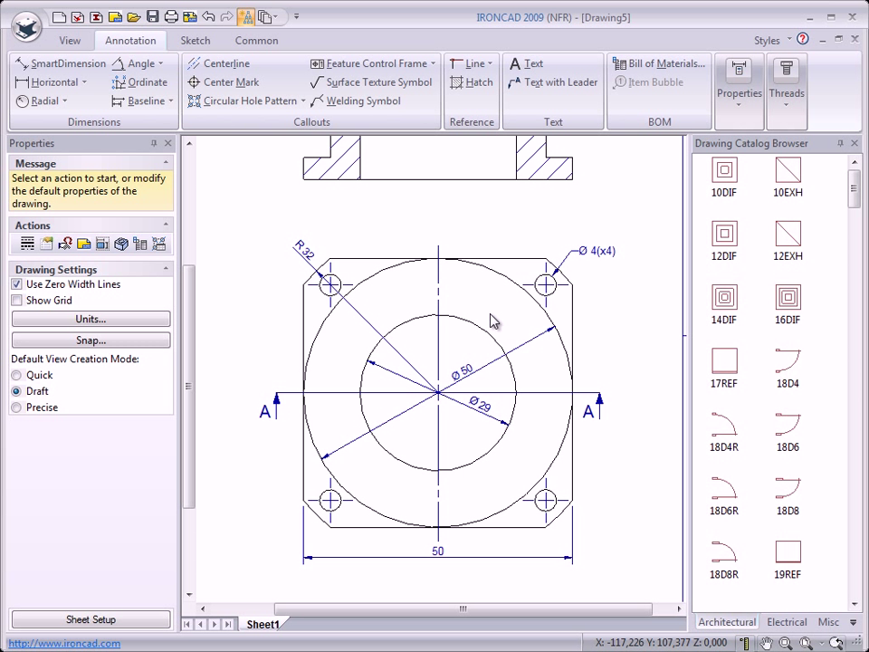
pyautogui.moveTo(475, 314); pyautogui.dragTo(380, 446, button='middle')
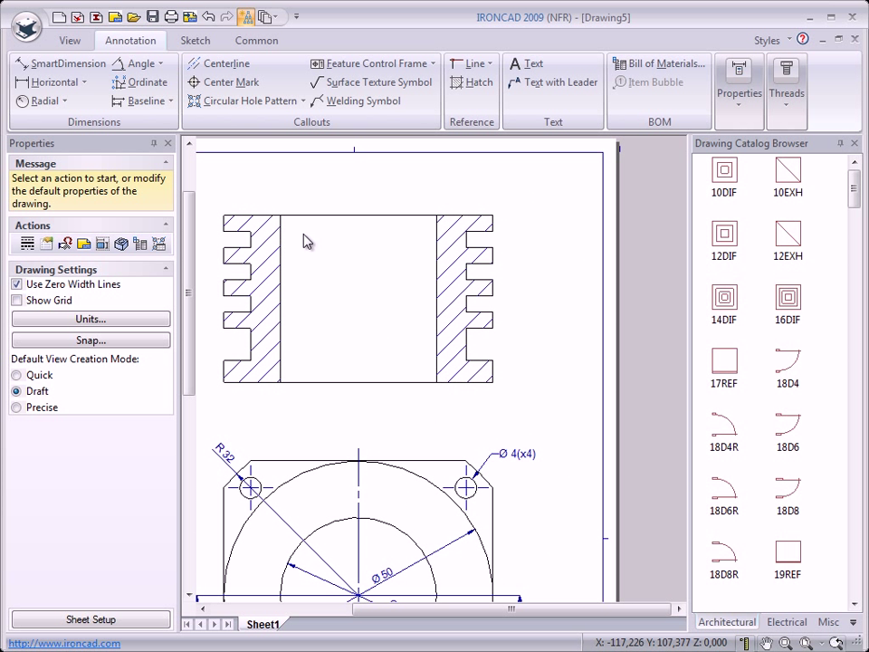
pyautogui.click(68, 65)
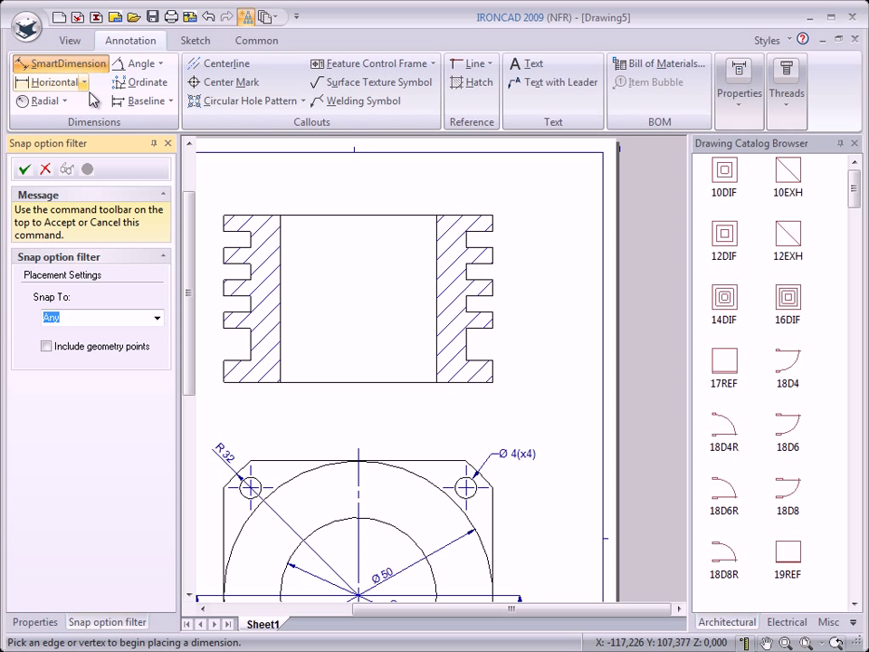
pyautogui.scroll(3, 433, 323)
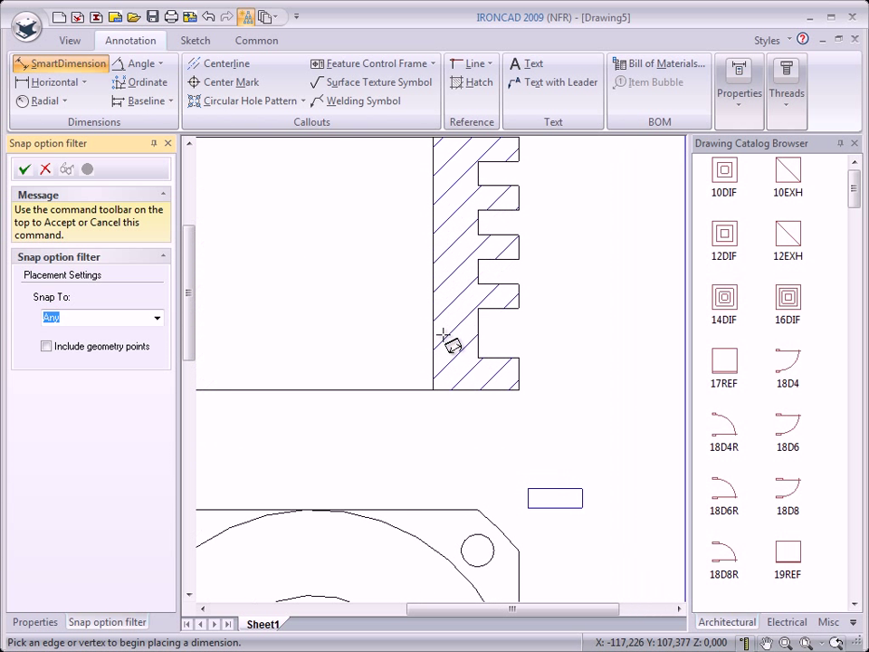
pyautogui.click(519, 391)
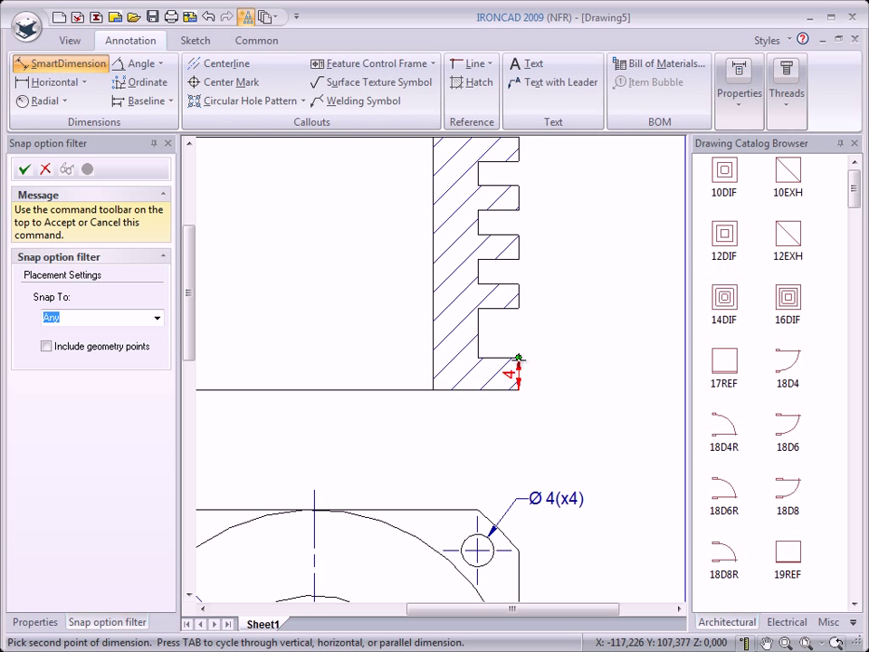
pyautogui.click(519, 358)
pyautogui.click(556, 375)
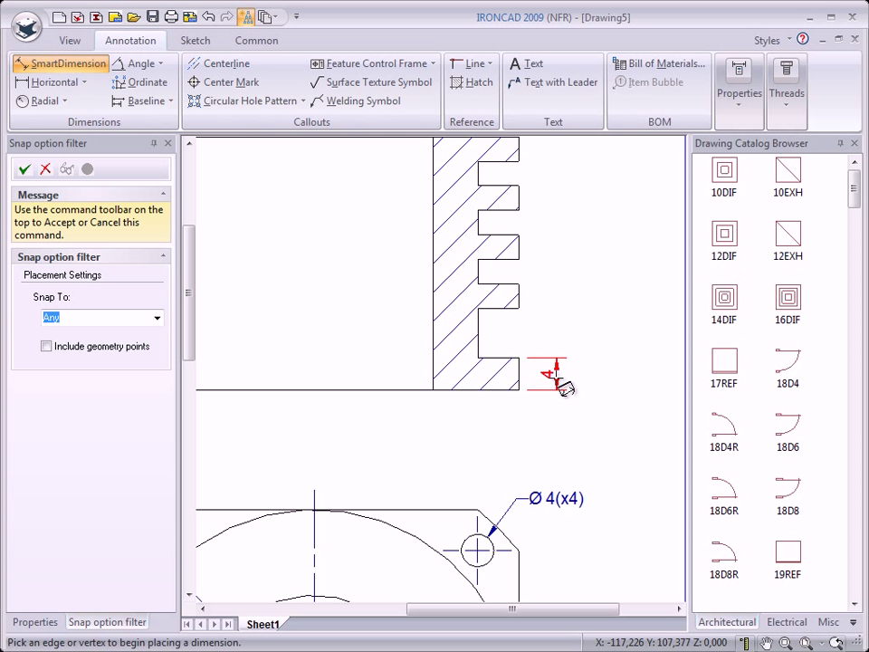
# Step: Dimension the heights of the wide lowest groove and the topmost groove in the section view, aligning both with the bottom flange dimension
pyautogui.click(520, 358)
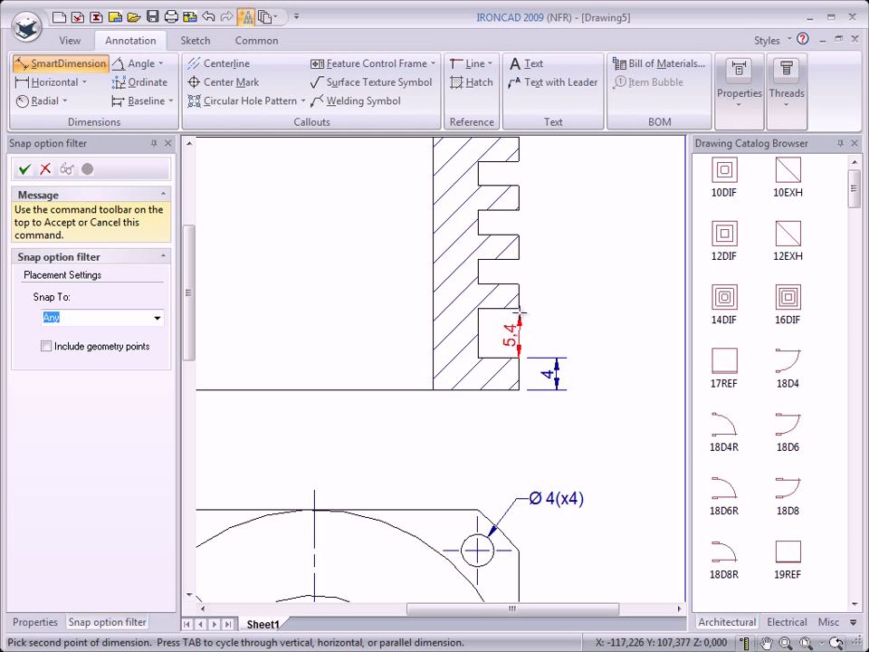
pyautogui.click(519, 308)
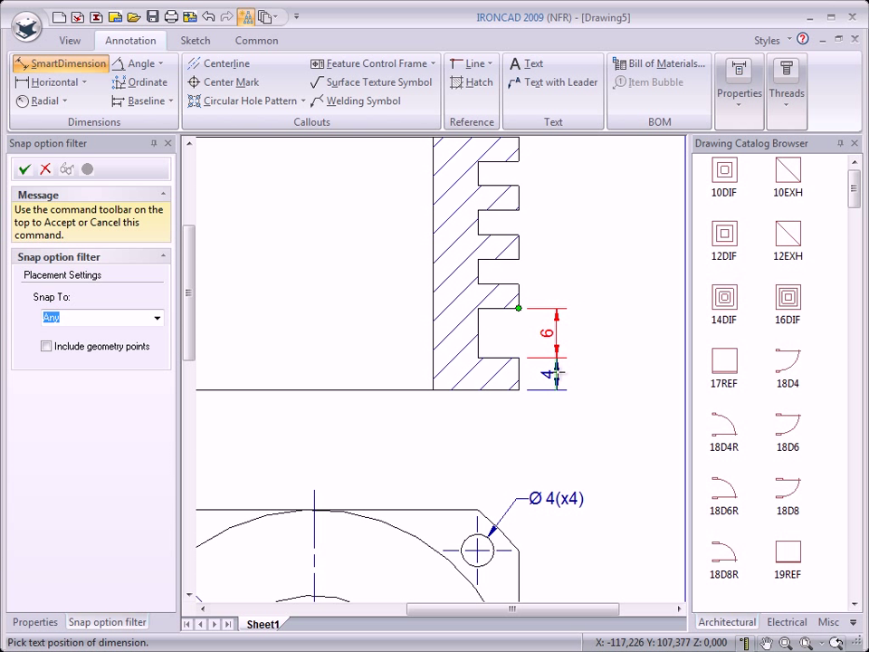
pyautogui.click(556, 371)
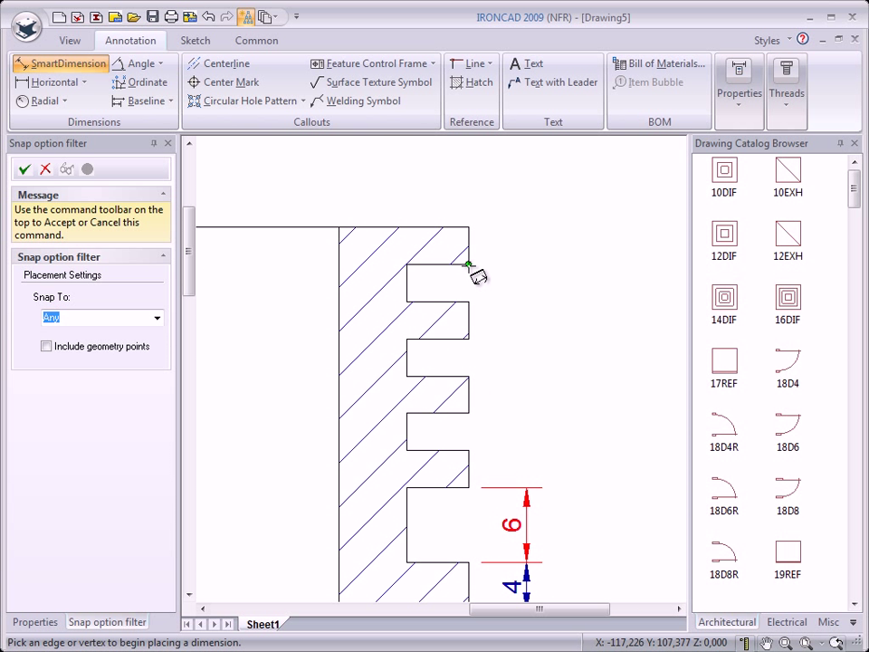
pyautogui.click(468, 265)
pyautogui.click(468, 301)
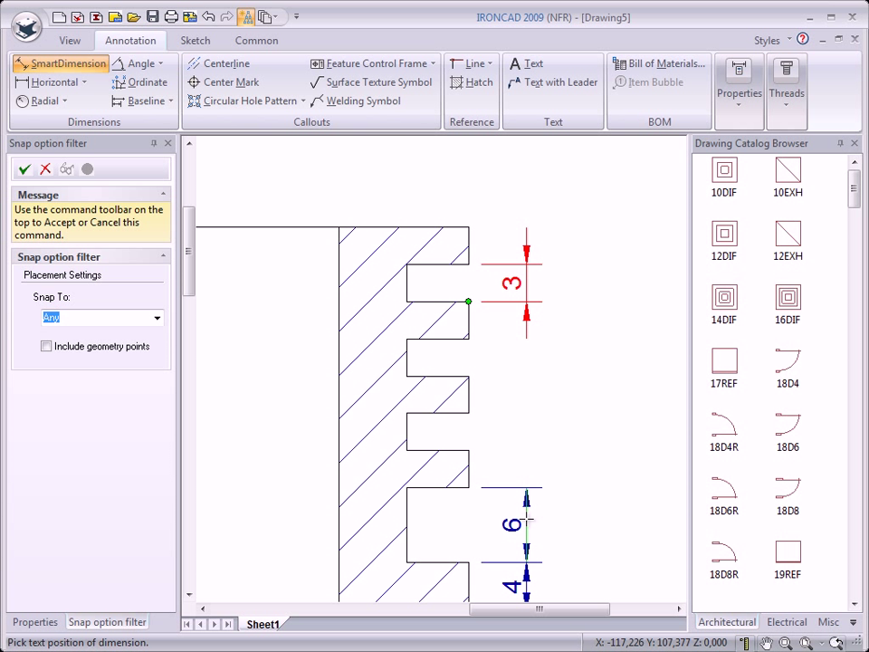
pyautogui.click(528, 519)
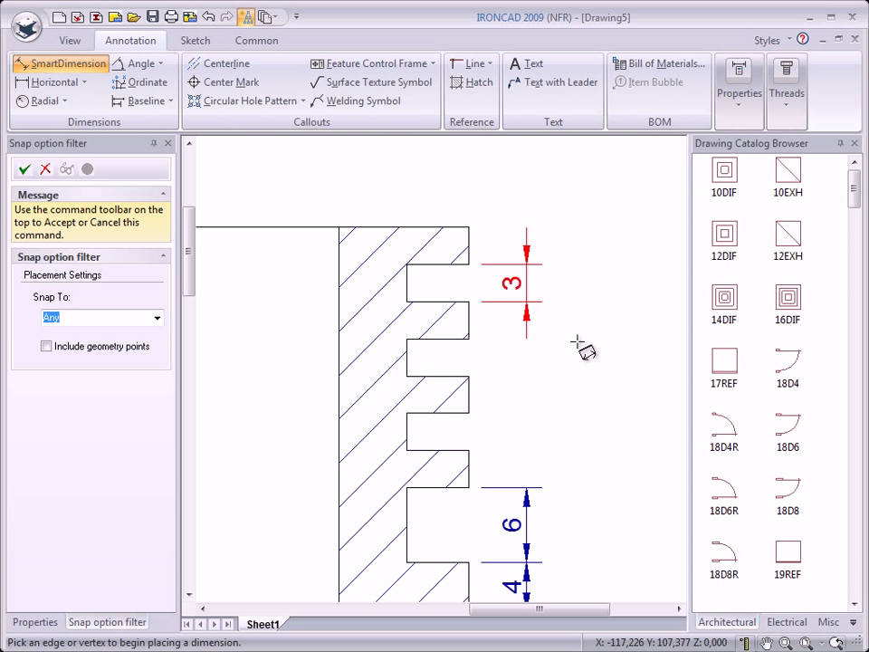
# Step: Dimension the section view's overall height from its upper-right corner to the bottom edge, placing it outside the groove dimensions
pyautogui.click(472, 232)
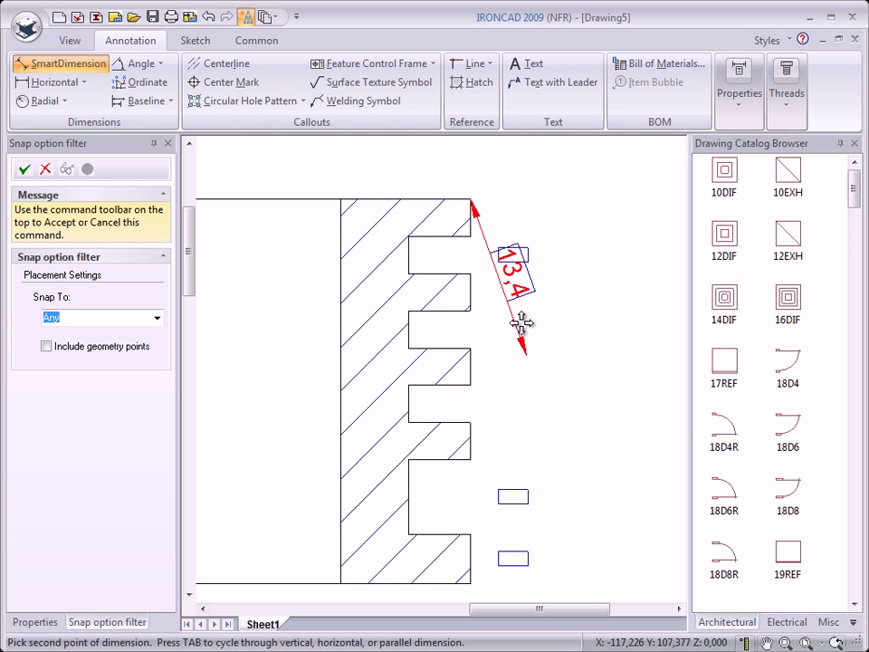
pyautogui.scroll(-4, 521, 323)
pyautogui.click(460, 419)
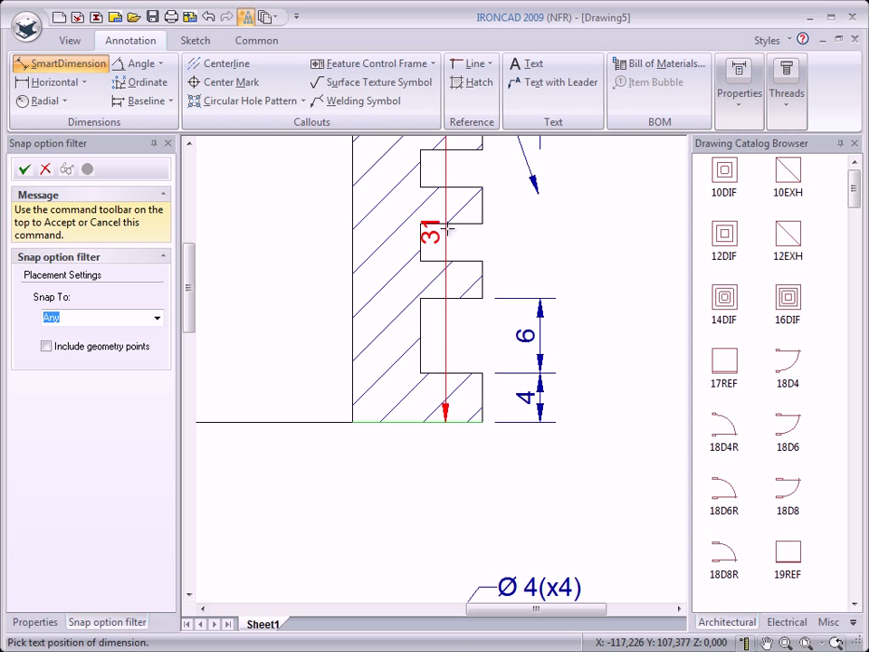
pyautogui.scroll(-2, 582, 185)
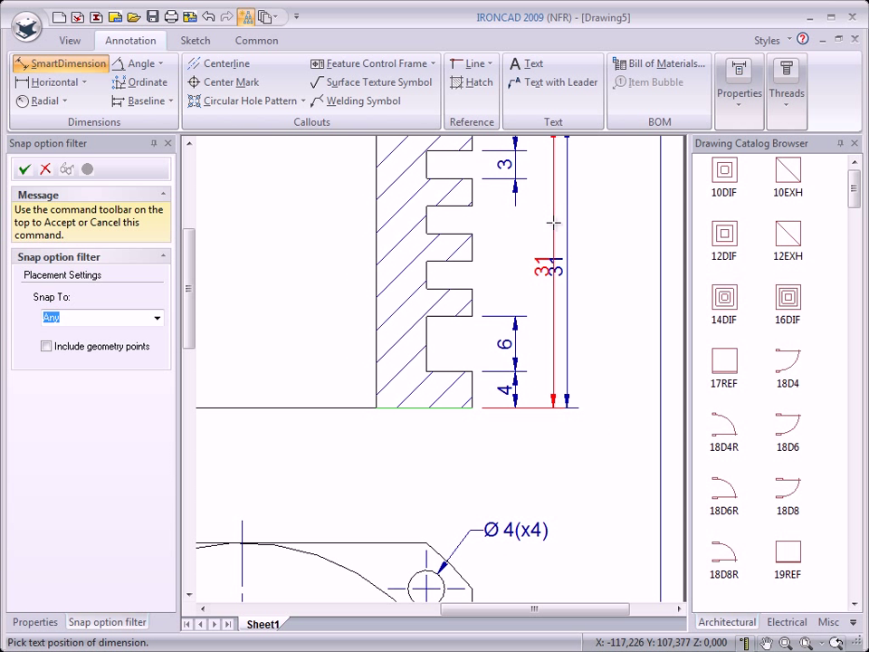
pyautogui.scroll(-1, 553, 223)
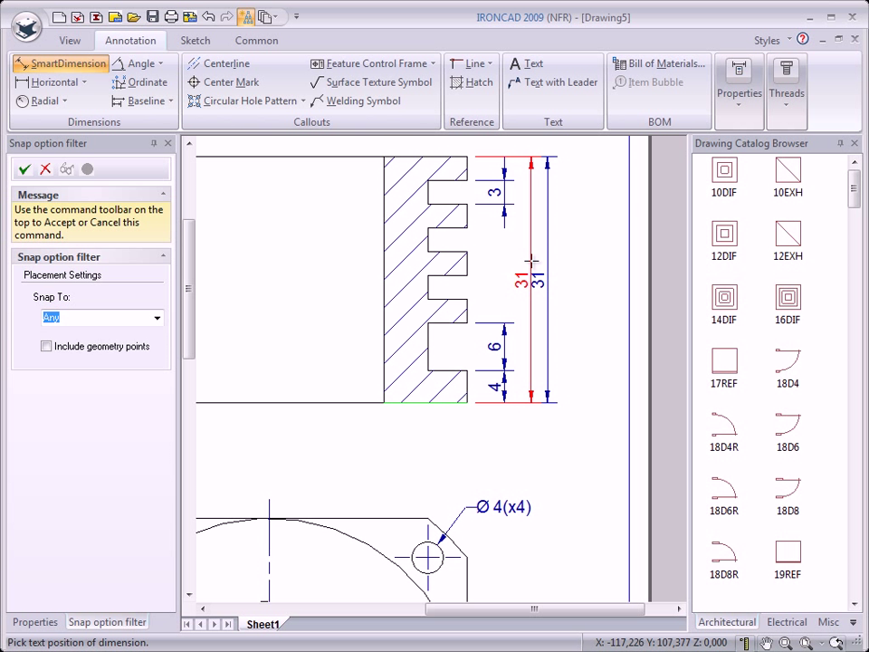
pyautogui.click(536, 265)
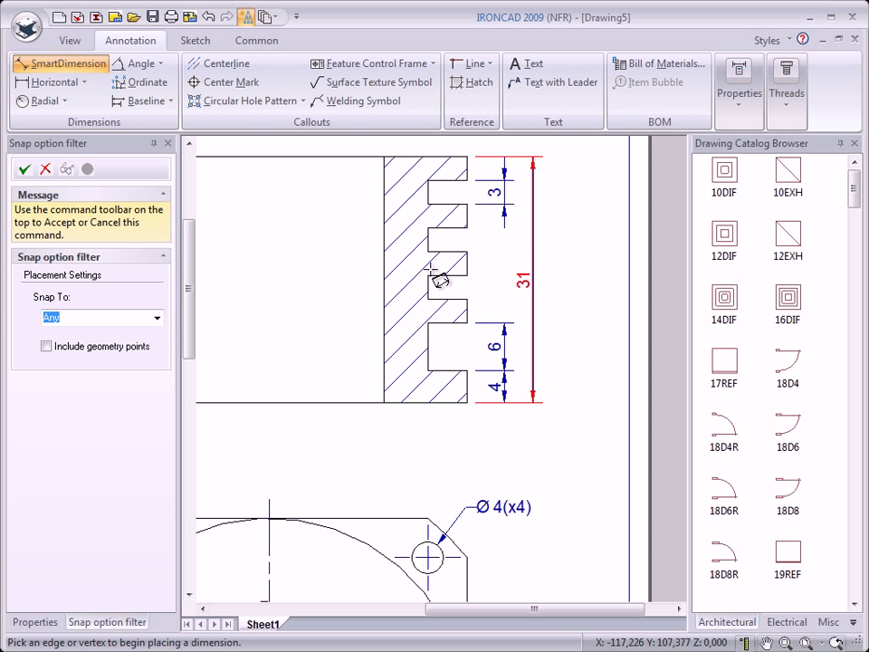
pyautogui.scroll(3, 404, 282)
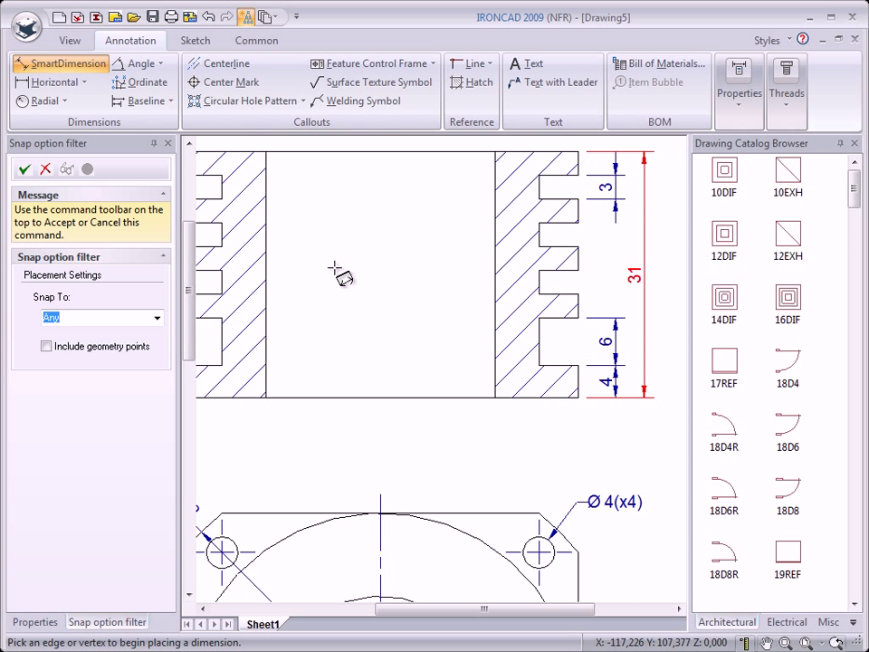
pyautogui.press('Escape')
# Step: Add a vertical centerline through the cylinder bore in the section view and deselect it
pyautogui.moveTo(333, 261); pyautogui.dragTo(367, 313, button='middle')
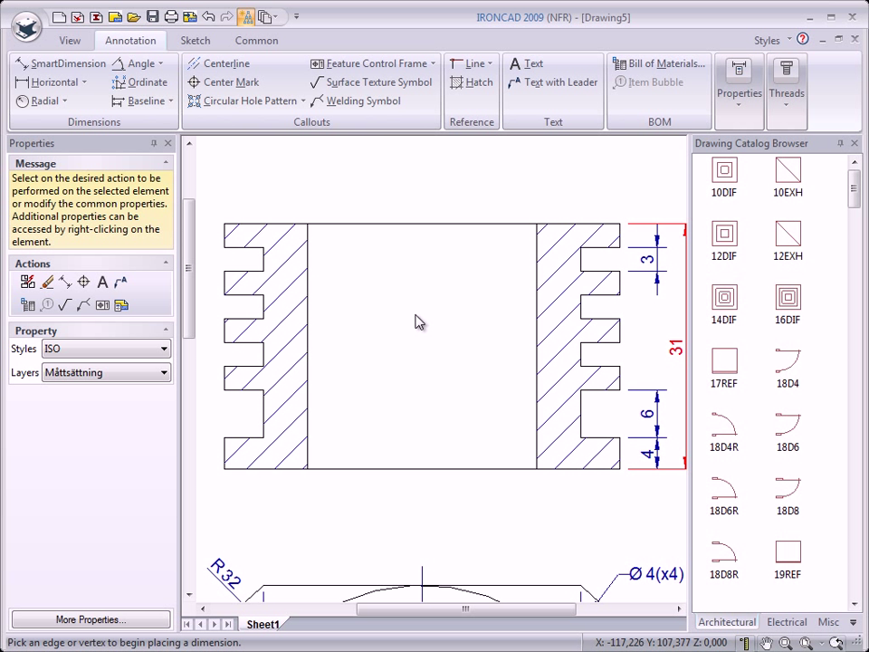
pyautogui.click(222, 66)
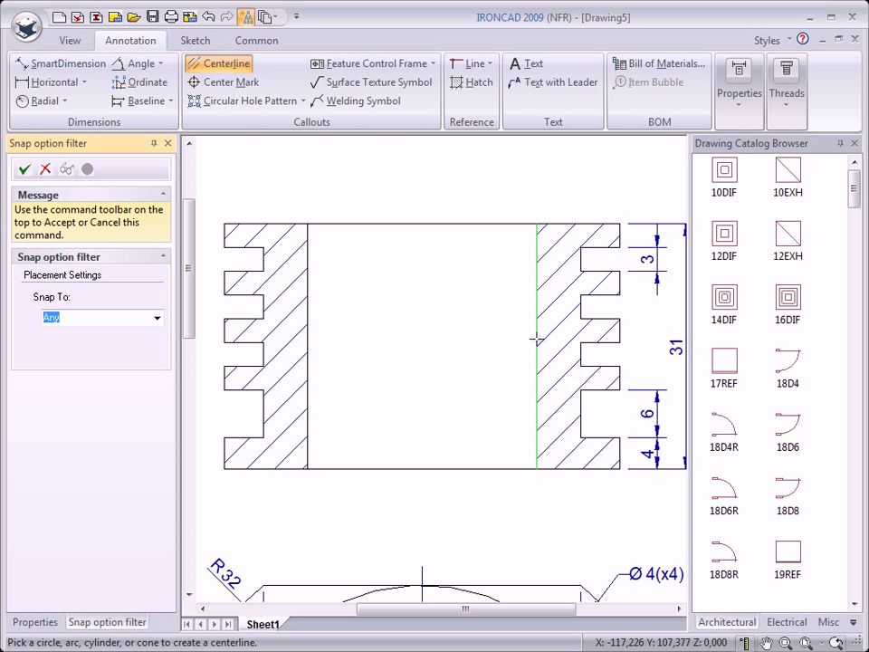
pyautogui.click(438, 343)
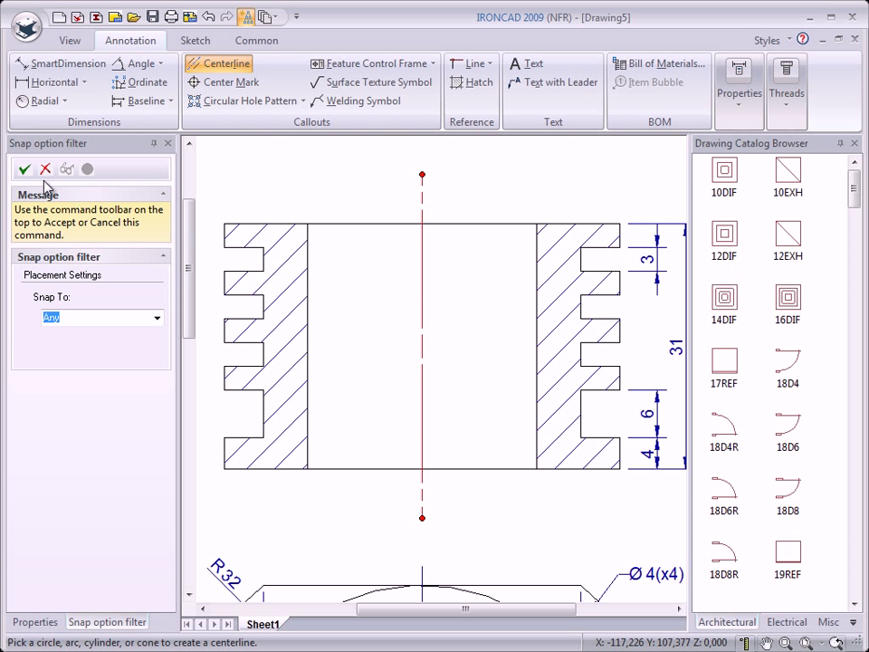
pyautogui.click(24, 169)
pyautogui.click(295, 192)
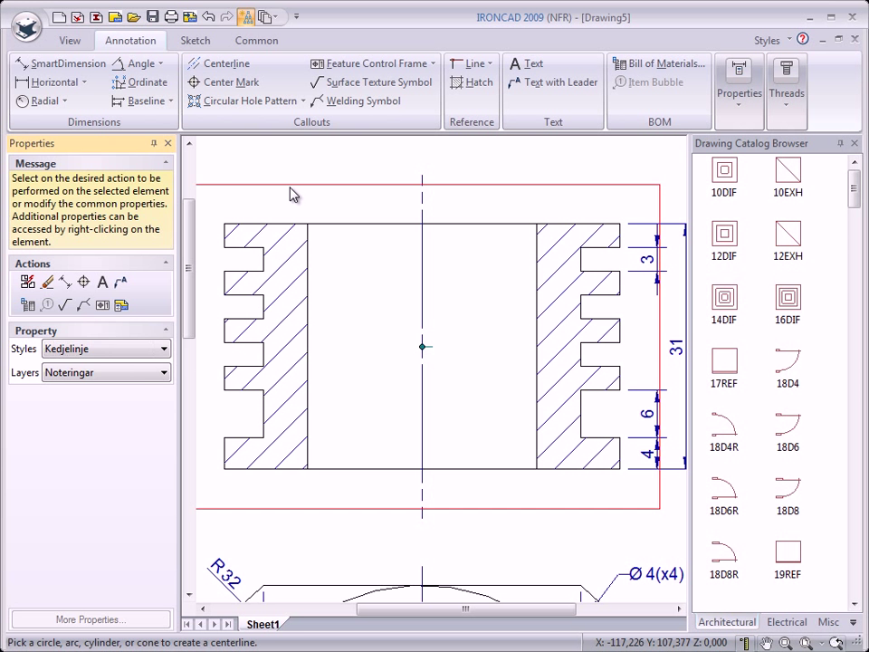
pyautogui.press('Escape')
# Step: Replace the title block text below the part name Cylinder with Stirlingmotor
pyautogui.scroll(-2, 337, 304)
pyautogui.scroll(-2, 335, 303)
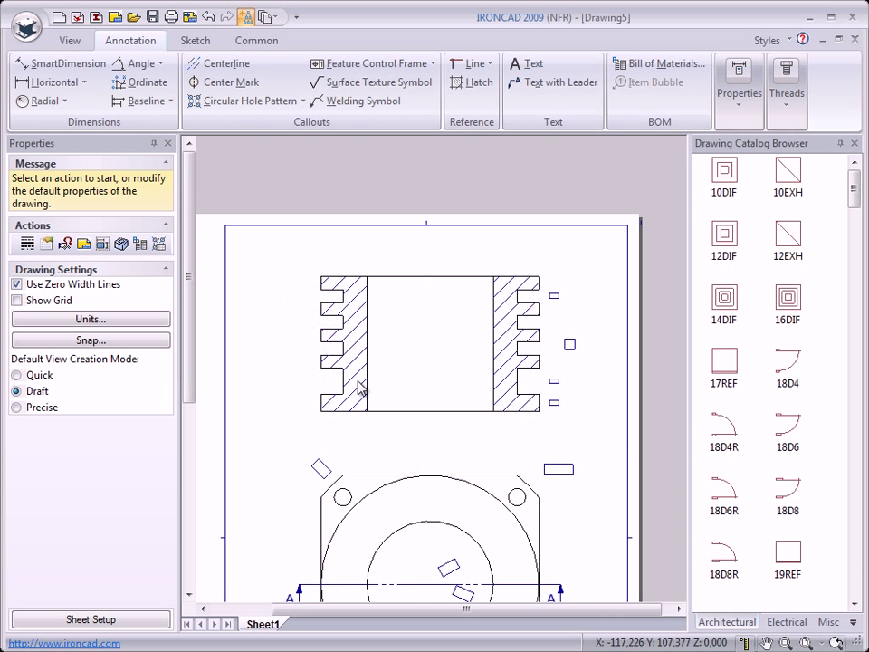
pyautogui.moveTo(358, 383); pyautogui.dragTo(384, 243, button='middle')
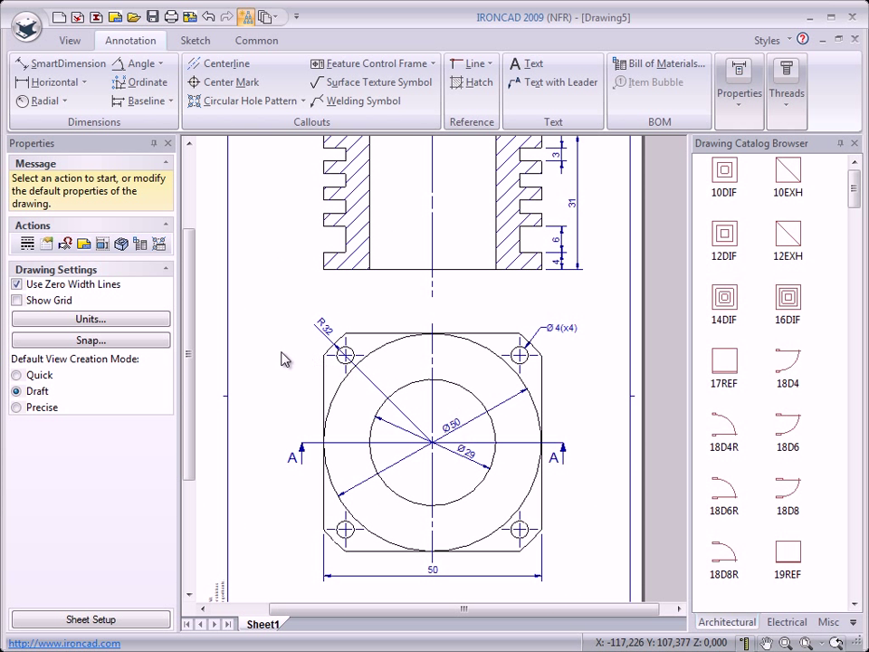
pyautogui.moveTo(299, 272); pyautogui.dragTo(295, 307, button='middle')
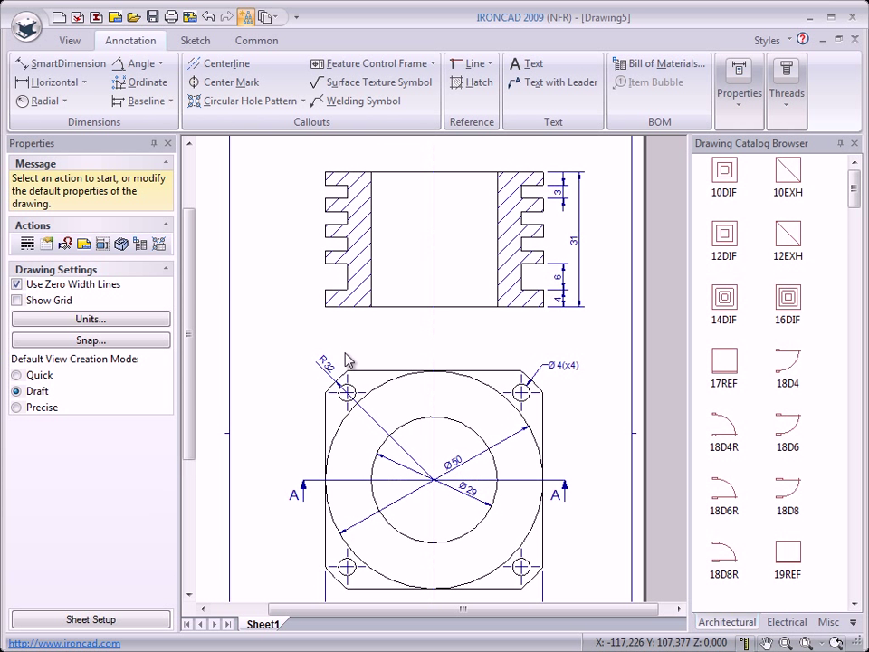
pyautogui.scroll(-1, 369, 367)
pyautogui.moveTo(377, 397); pyautogui.dragTo(349, 304, button='middle')
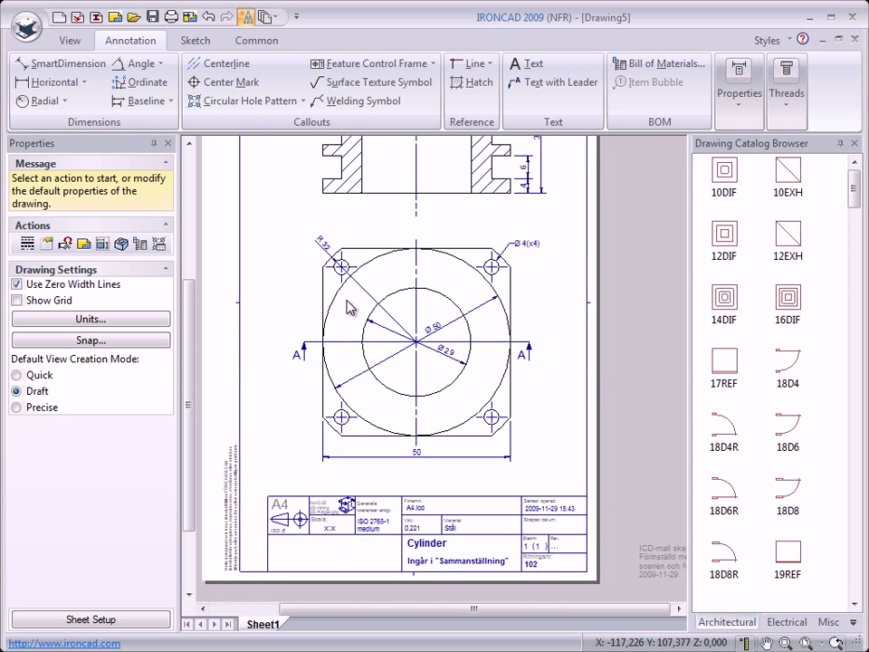
pyautogui.moveTo(326, 380); pyautogui.dragTo(341, 285, button='middle')
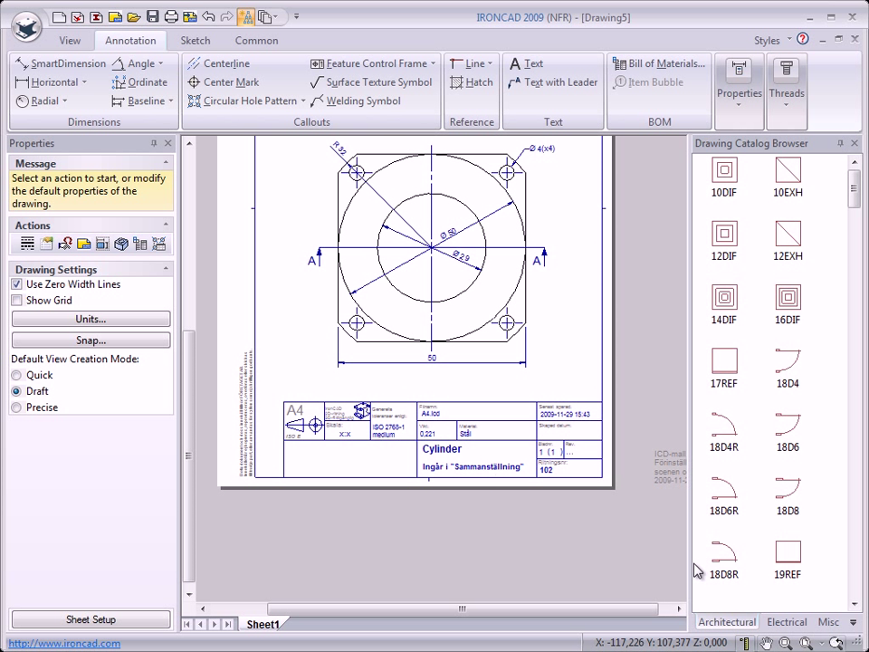
pyautogui.click(785, 642)
pyautogui.moveTo(282, 385); pyautogui.dragTo(607, 501)
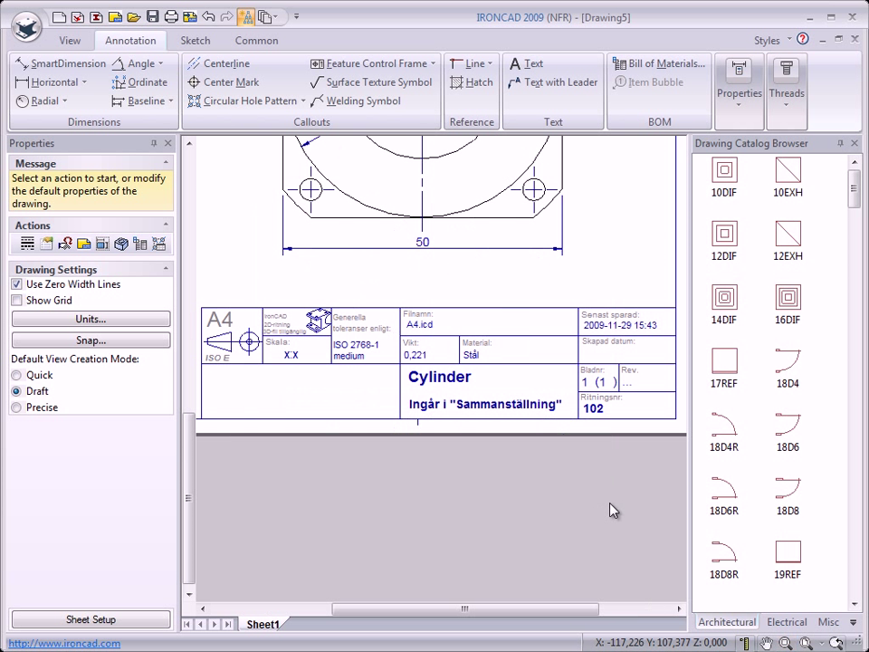
pyautogui.doubleClick(487, 413)
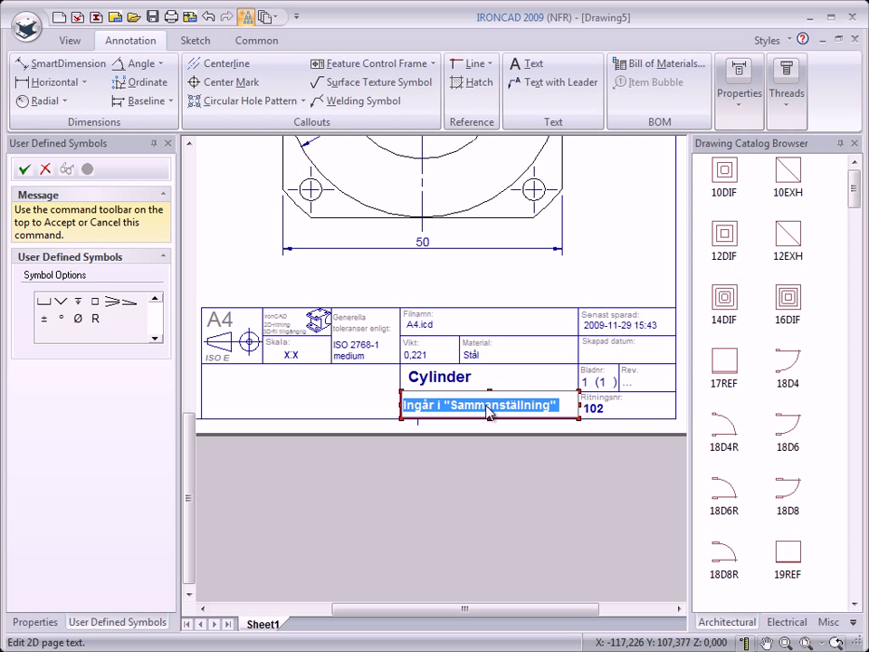
pyautogui.write('Stirlingmotor')
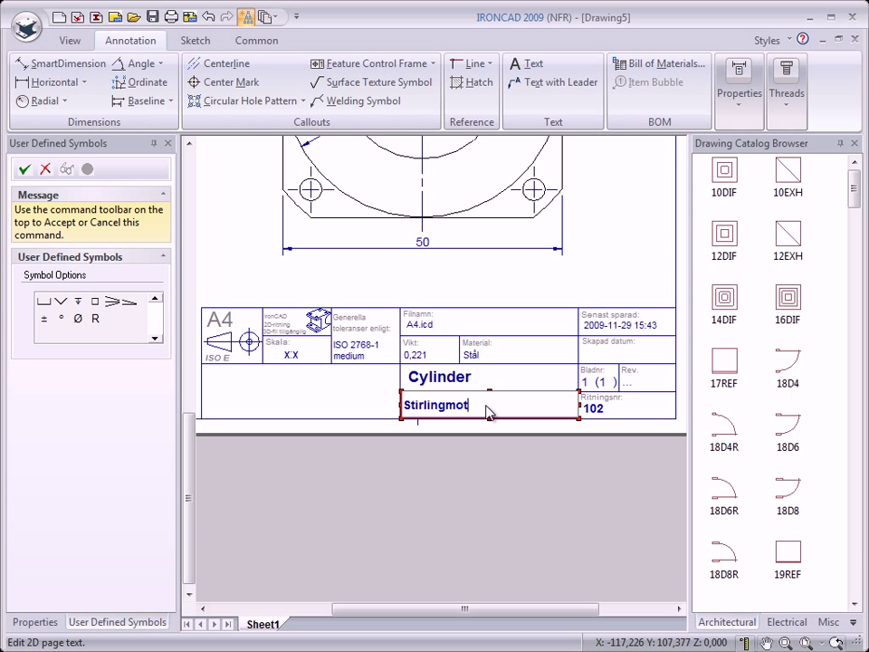
pyautogui.click(299, 357)
# Step: Set the Skala text in the title block to 2:1
pyautogui.doubleClick(306, 355)
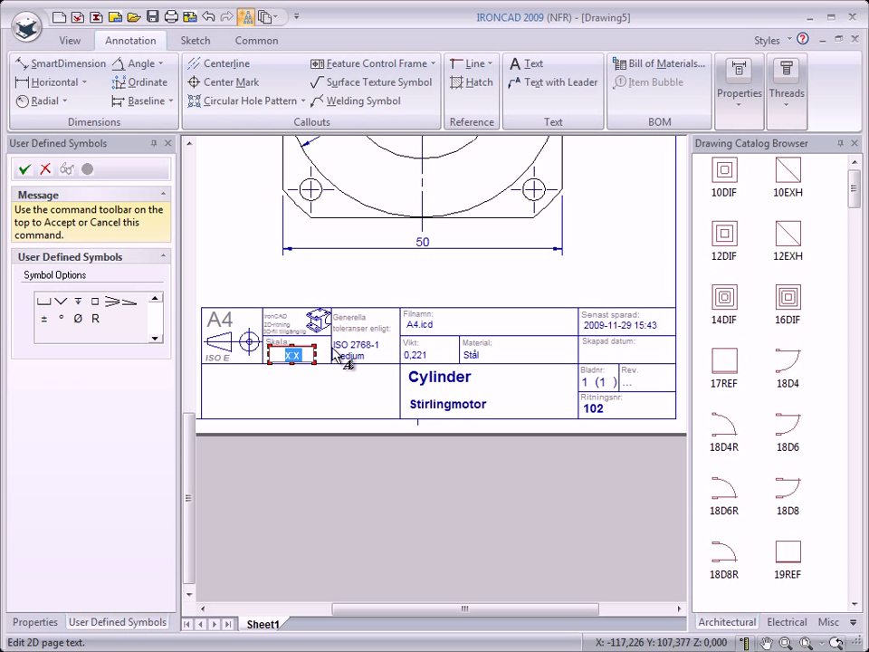
pyautogui.write('2')
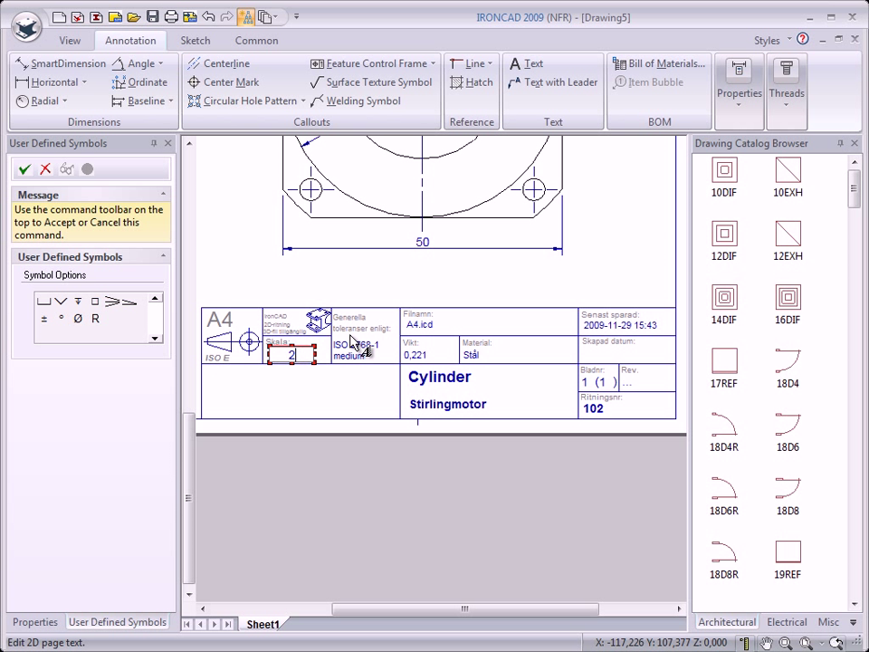
pyautogui.write(':1')
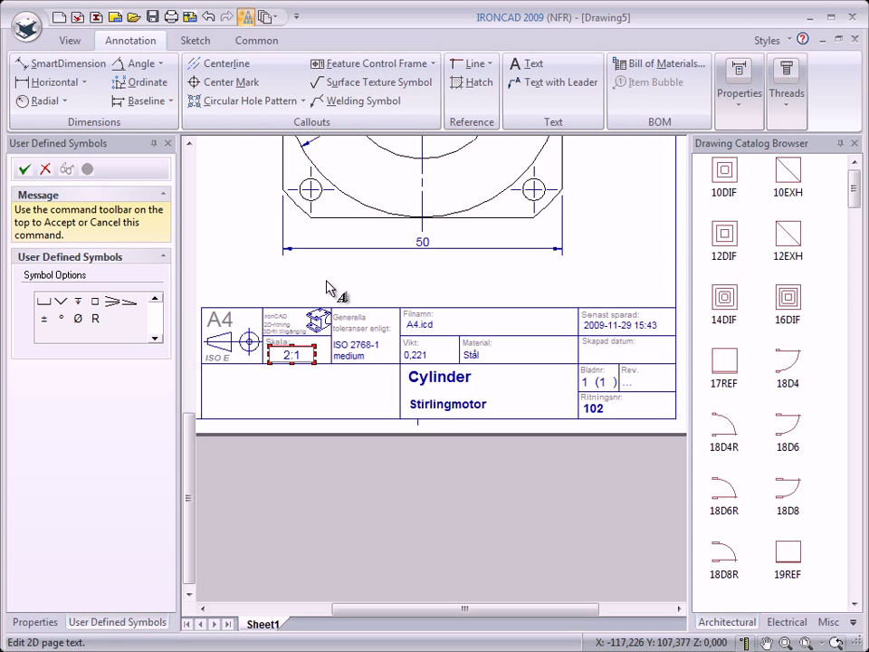
pyautogui.click(355, 235)
pyautogui.click(395, 296)
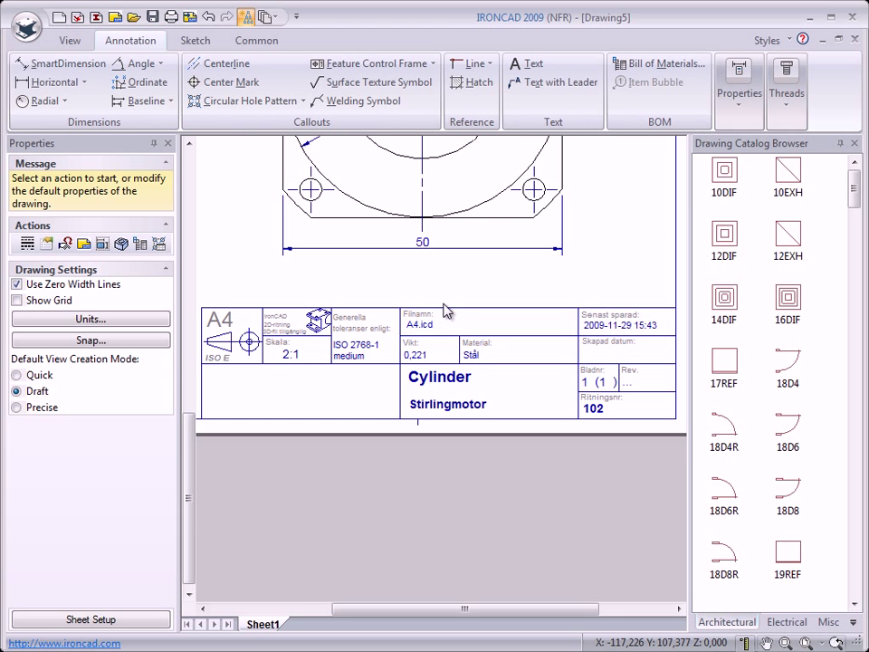
# Step: Save the drawing as Cylinder in the Elev folder and close it
pyautogui.scroll(-3, 444, 307)
pyautogui.scroll(3, 433, 385)
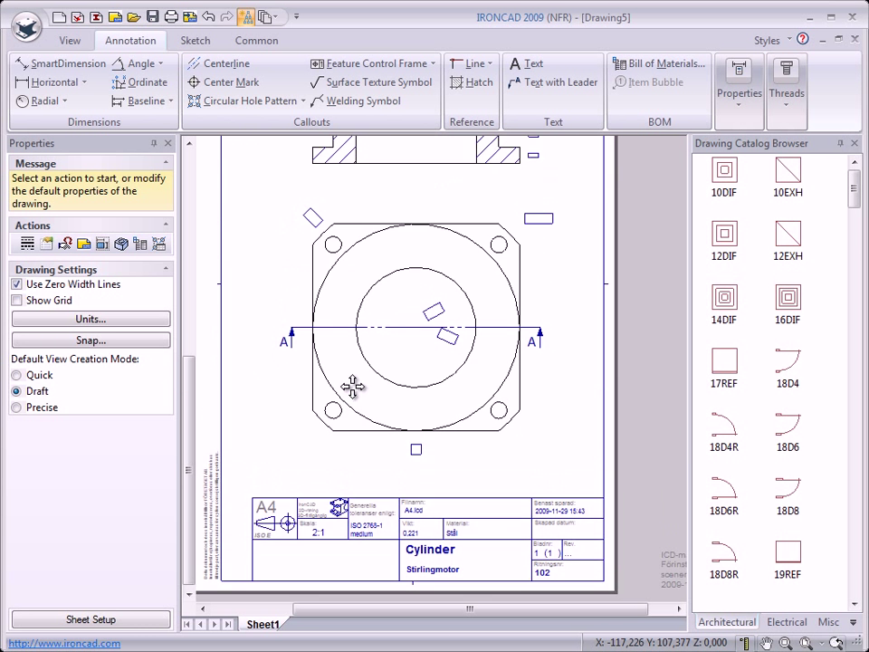
pyautogui.scroll(-2, 598, 482)
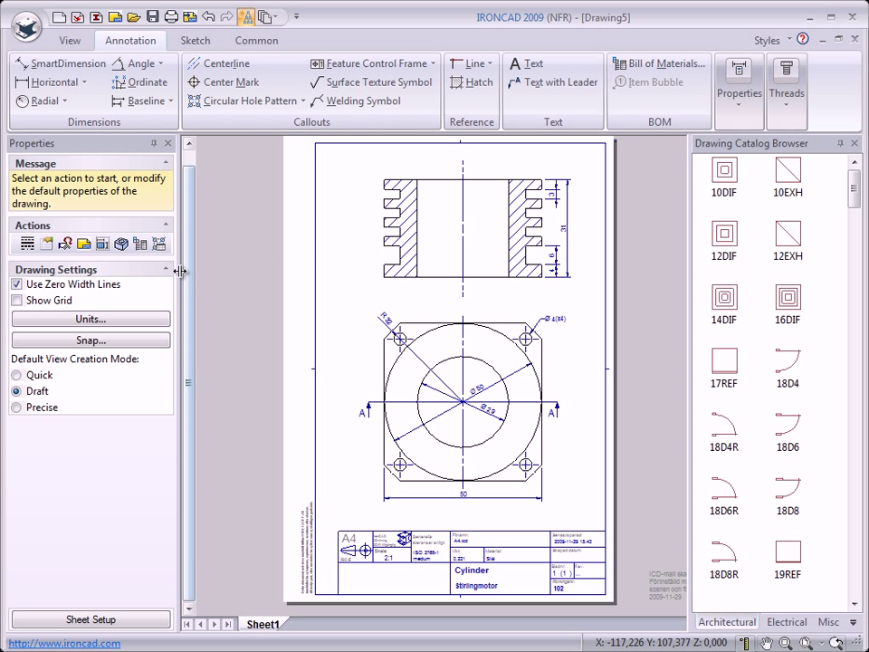
pyautogui.scroll(1, 193, 263)
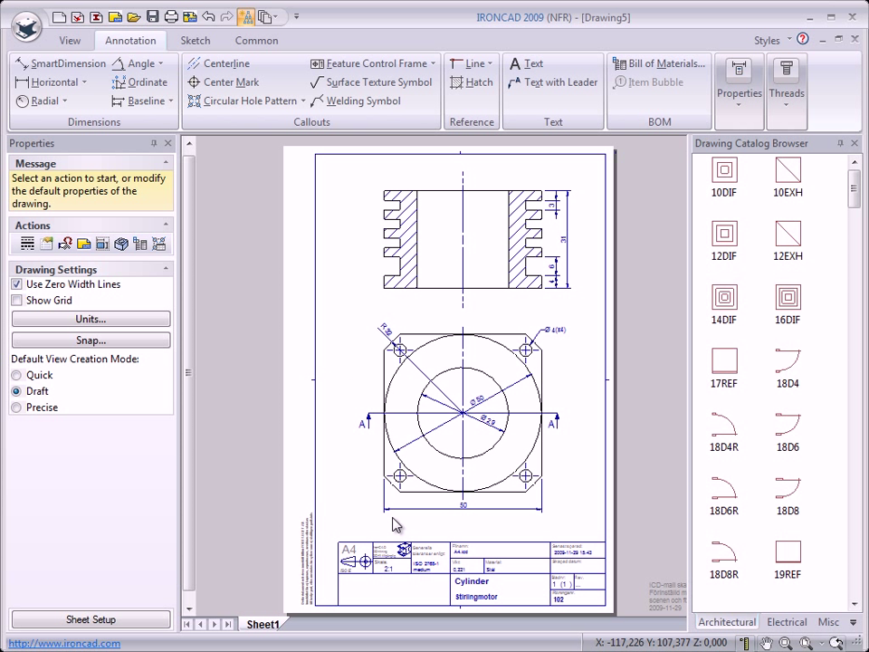
pyautogui.click(154, 18)
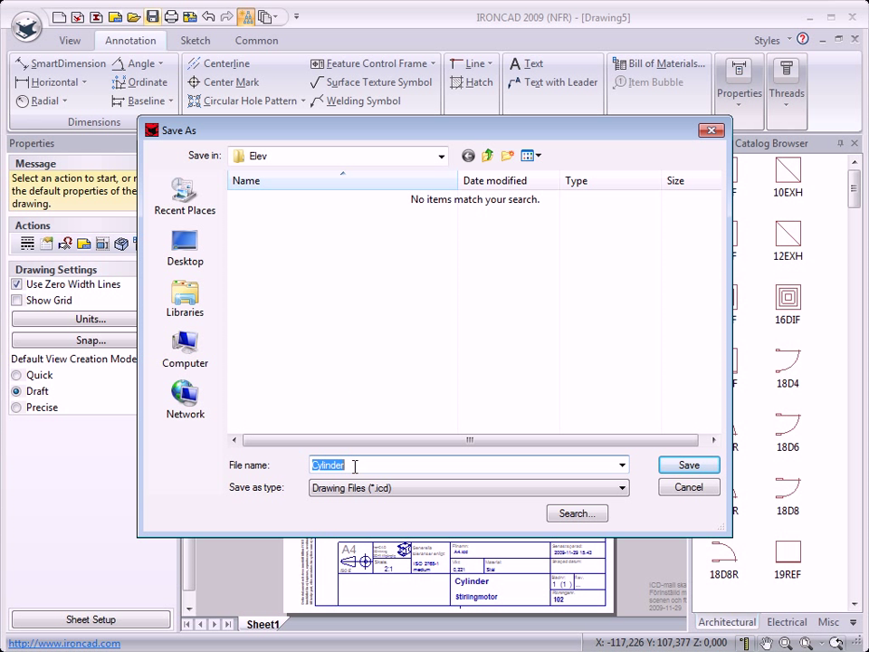
pyautogui.click(689, 465)
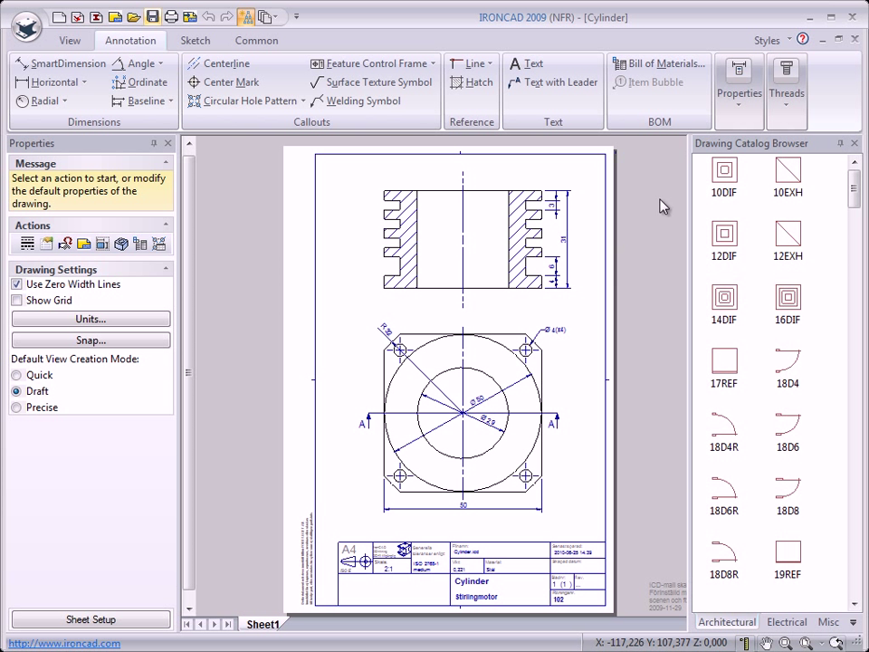
pyautogui.click(855, 41)
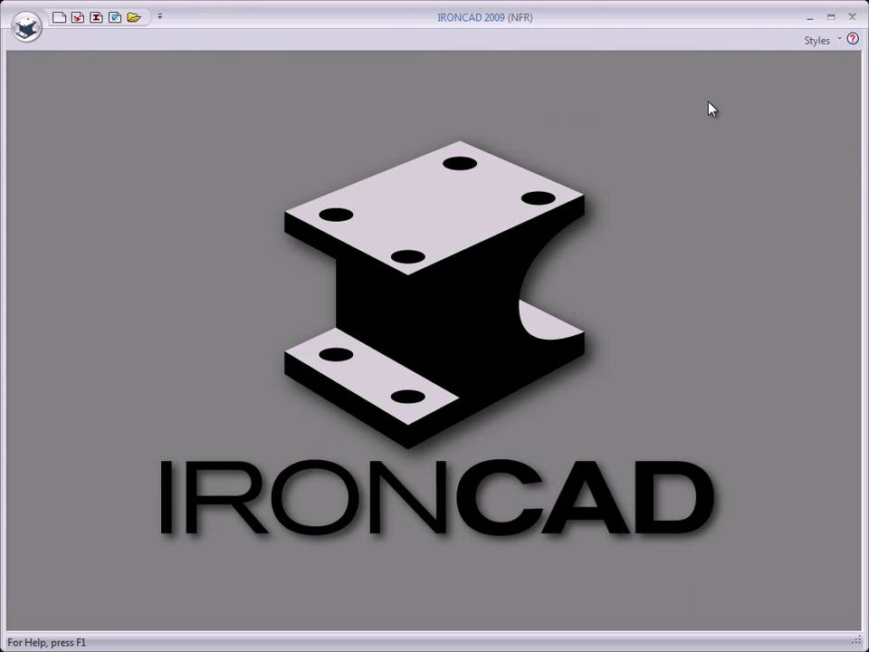